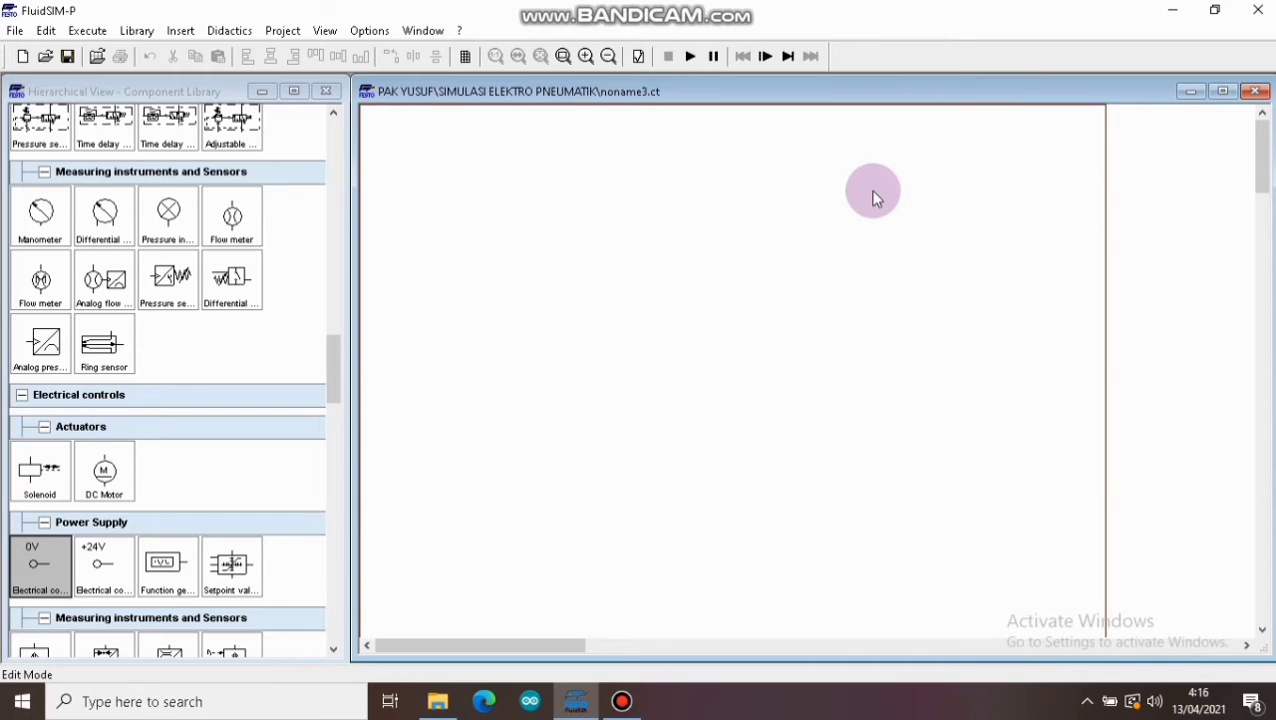
Place a +24V electrical connection and two make pushbuttons side by side beneath the supply level
drag(329, 354, 335, 383)
drag(108, 430, 464, 186)
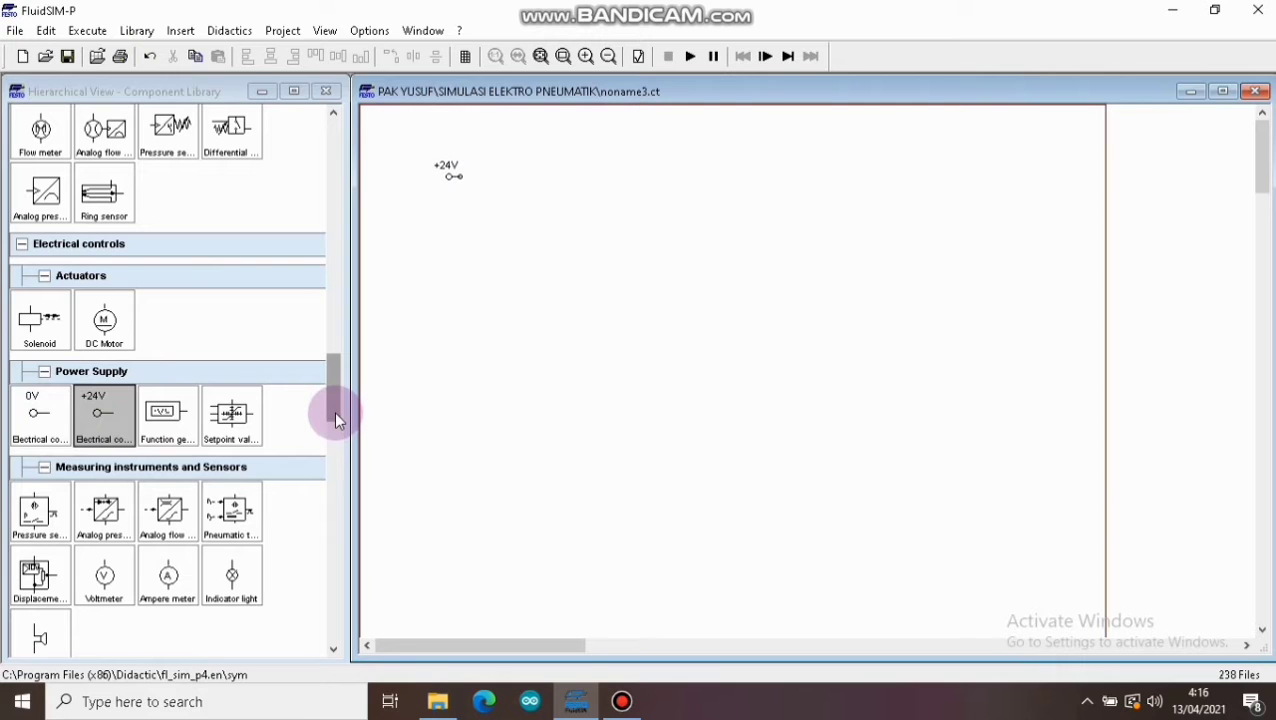
drag(334, 411, 346, 474)
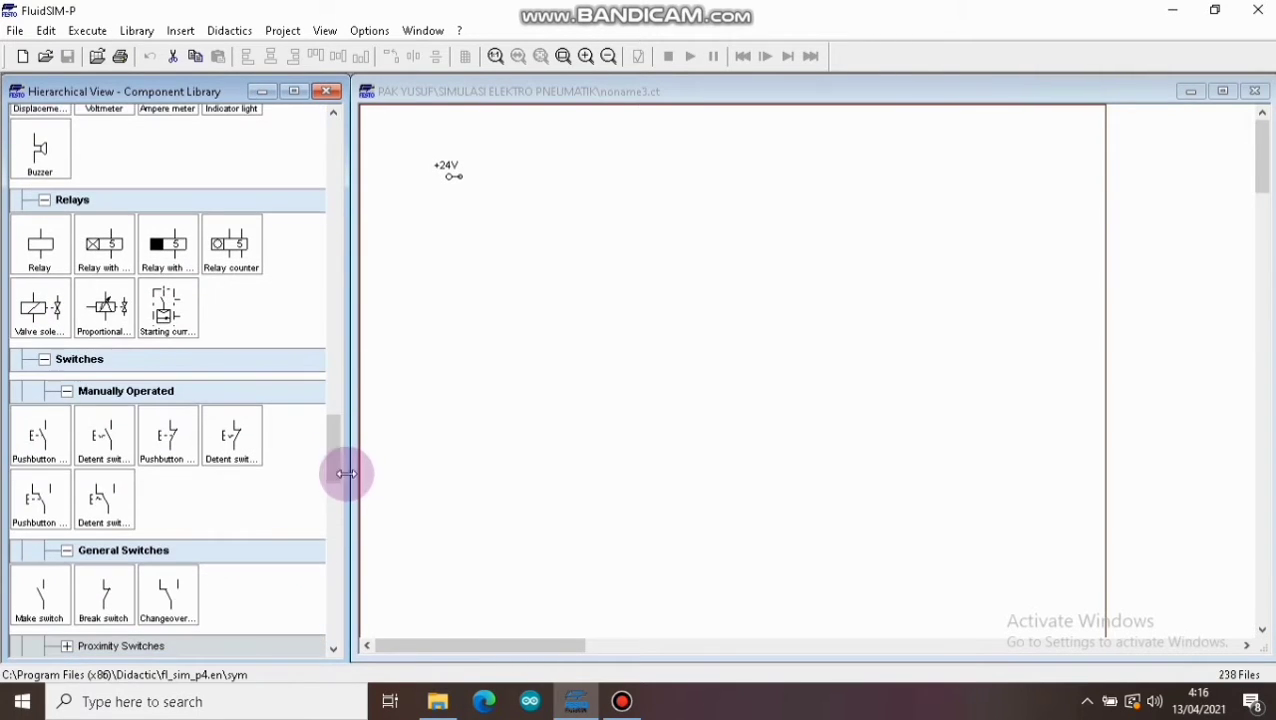
drag(34, 450, 513, 221)
drag(43, 441, 580, 211)
click(580, 210)
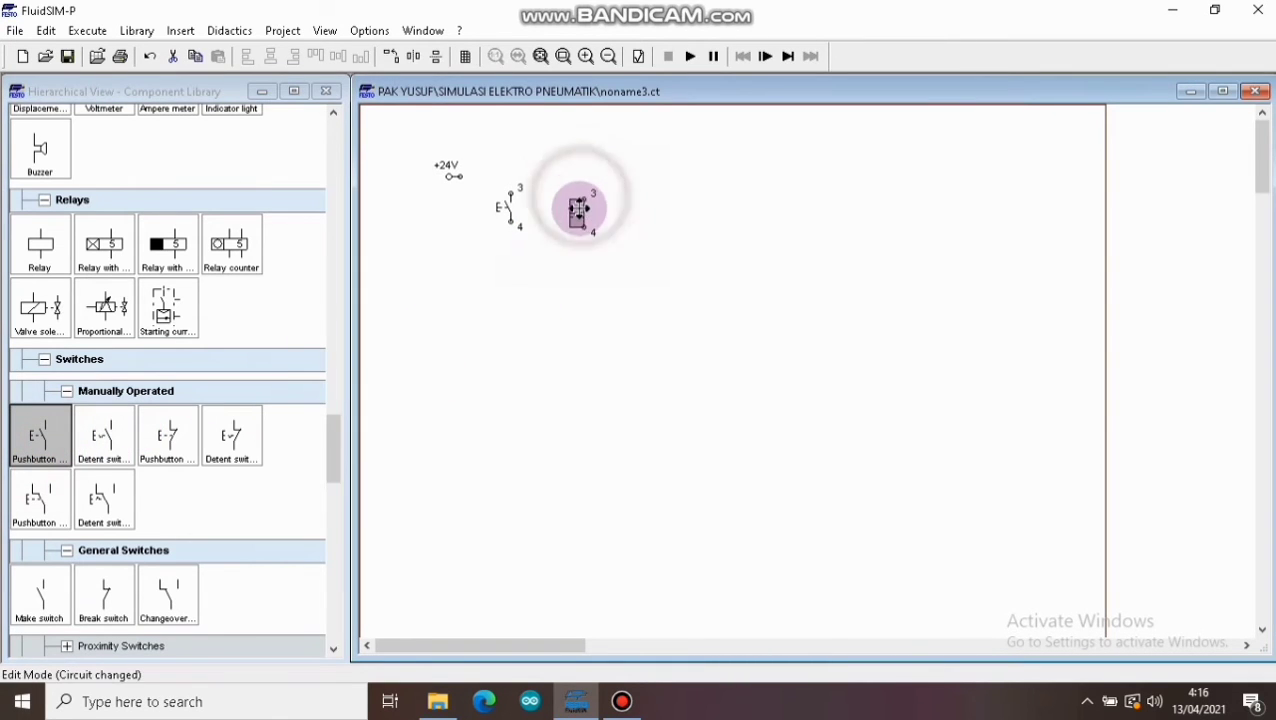
click(648, 176)
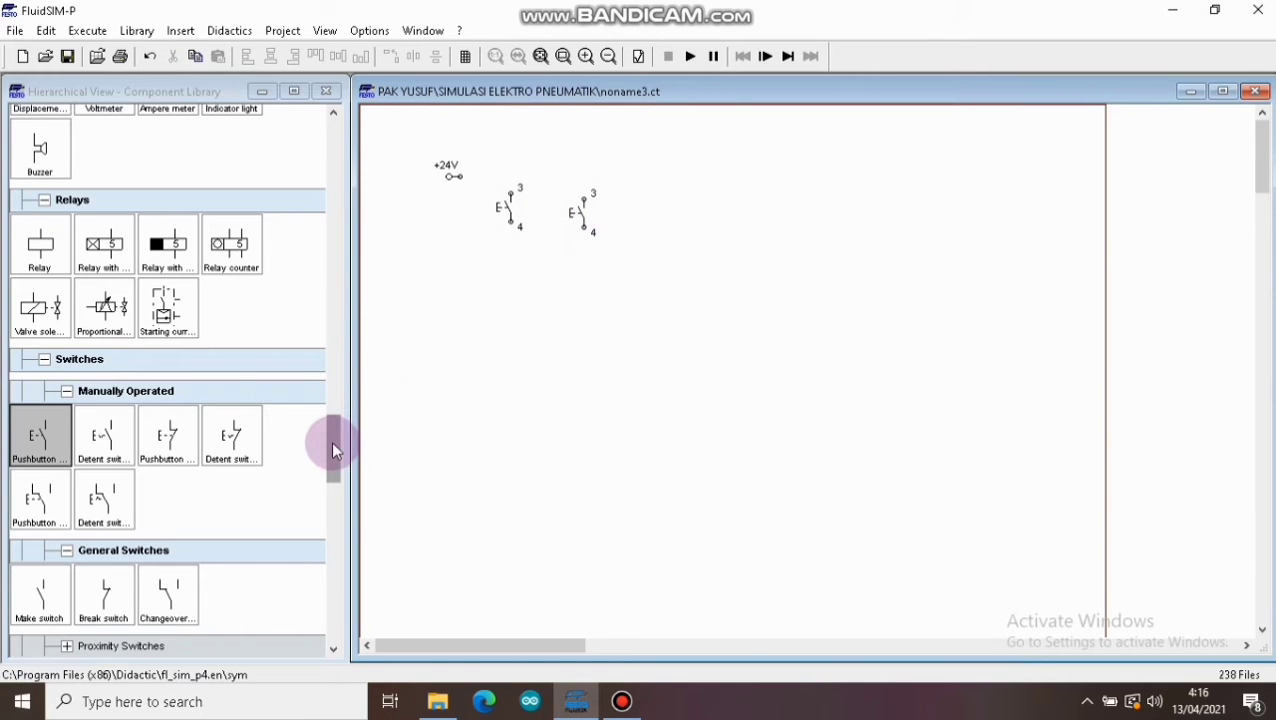
Add a general make switch beside the second pushbutton and an indicator light below that switch
drag(326, 444, 330, 460)
drag(45, 493, 661, 206)
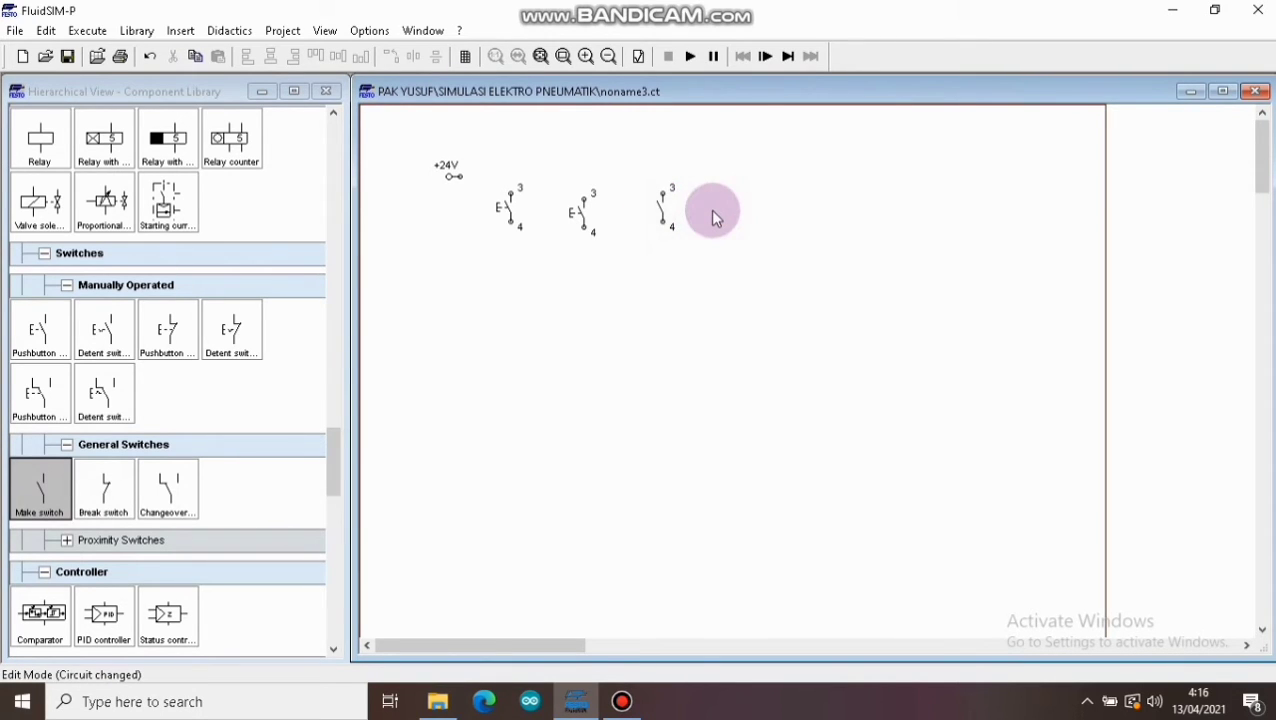
drag(334, 458, 337, 410)
drag(232, 386, 681, 287)
click(575, 400)
Place a relay below and between the two pushbuttons, and a 0V electrical connection at the lower end of the circuit
drag(333, 420, 335, 437)
drag(40, 410, 545, 282)
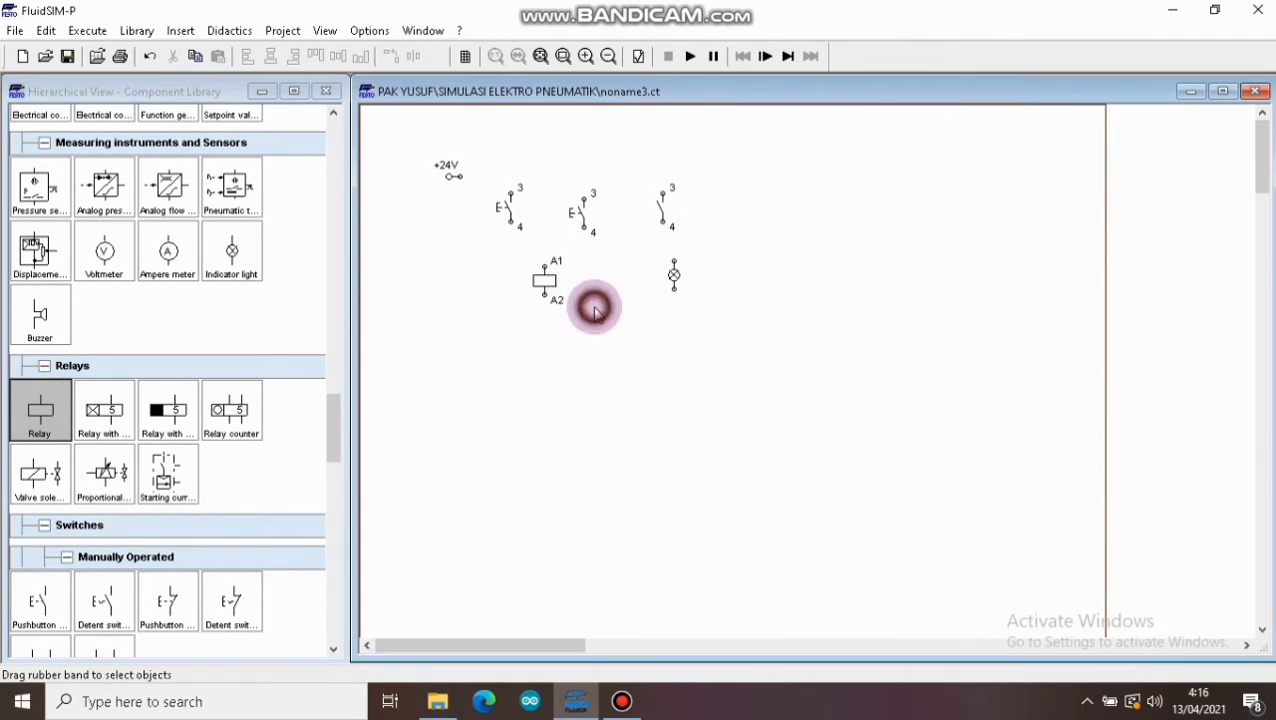
drag(333, 417, 363, 376)
drag(42, 392, 477, 360)
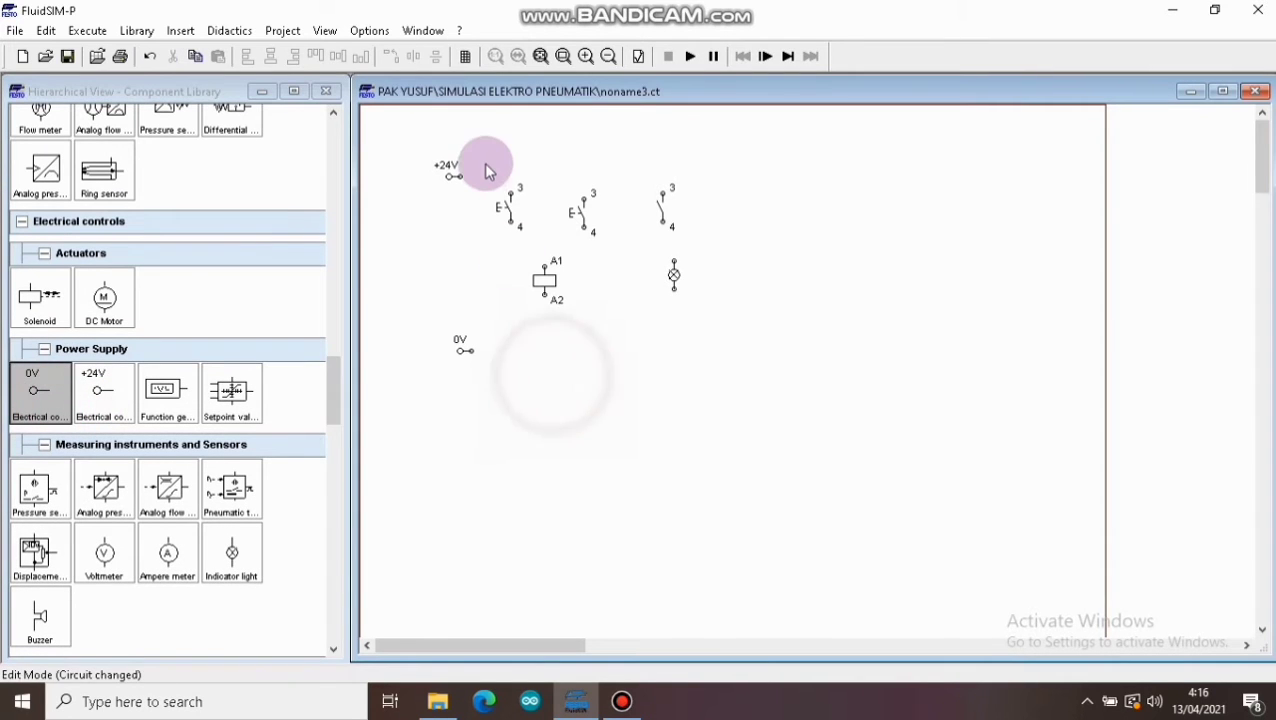
Wire the +24V connection to terminal 3 of the make switch and tie terminal 3 of both pushbuttons into that line
drag(460, 176, 662, 192)
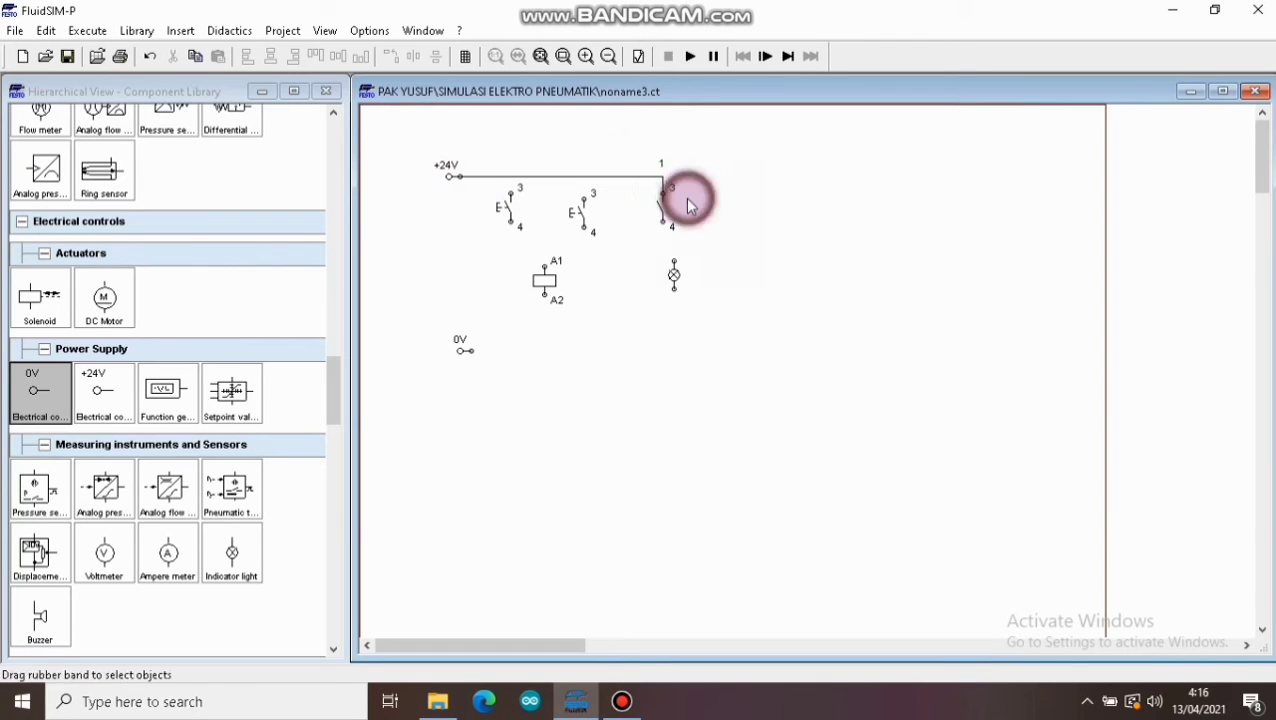
drag(510, 193, 510, 177)
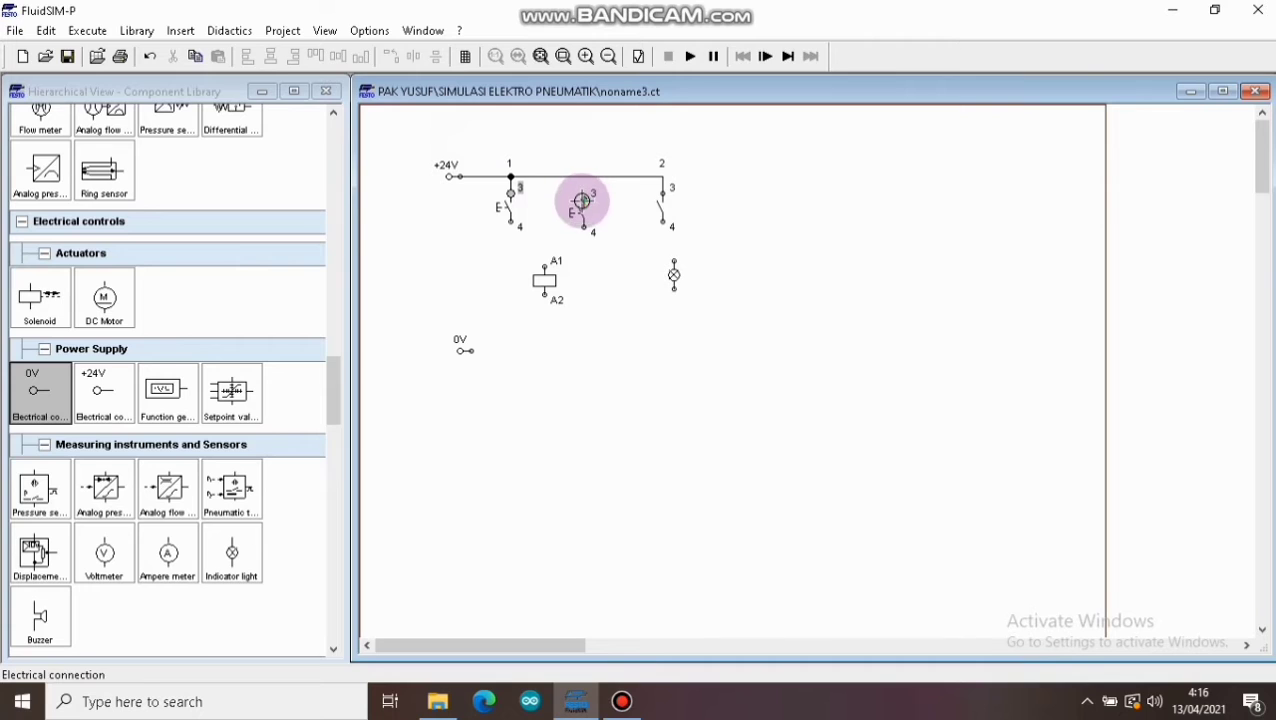
drag(583, 194, 582, 177)
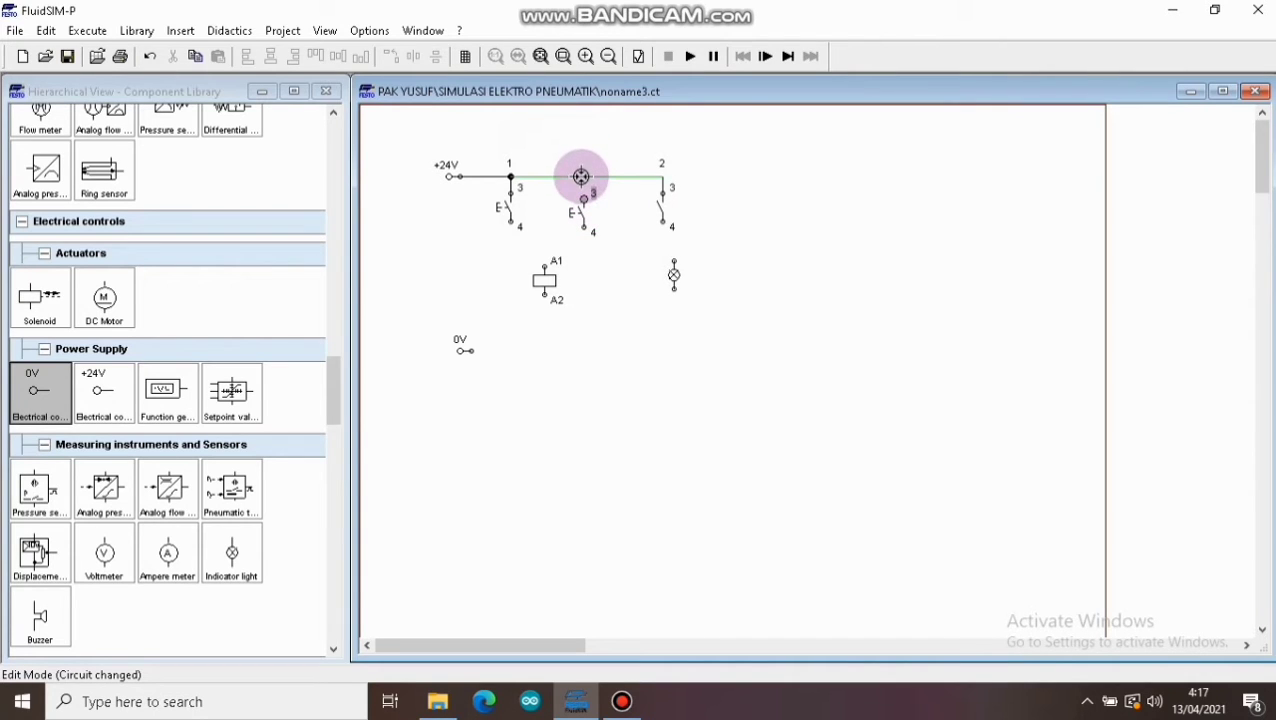
drag(581, 177, 583, 177)
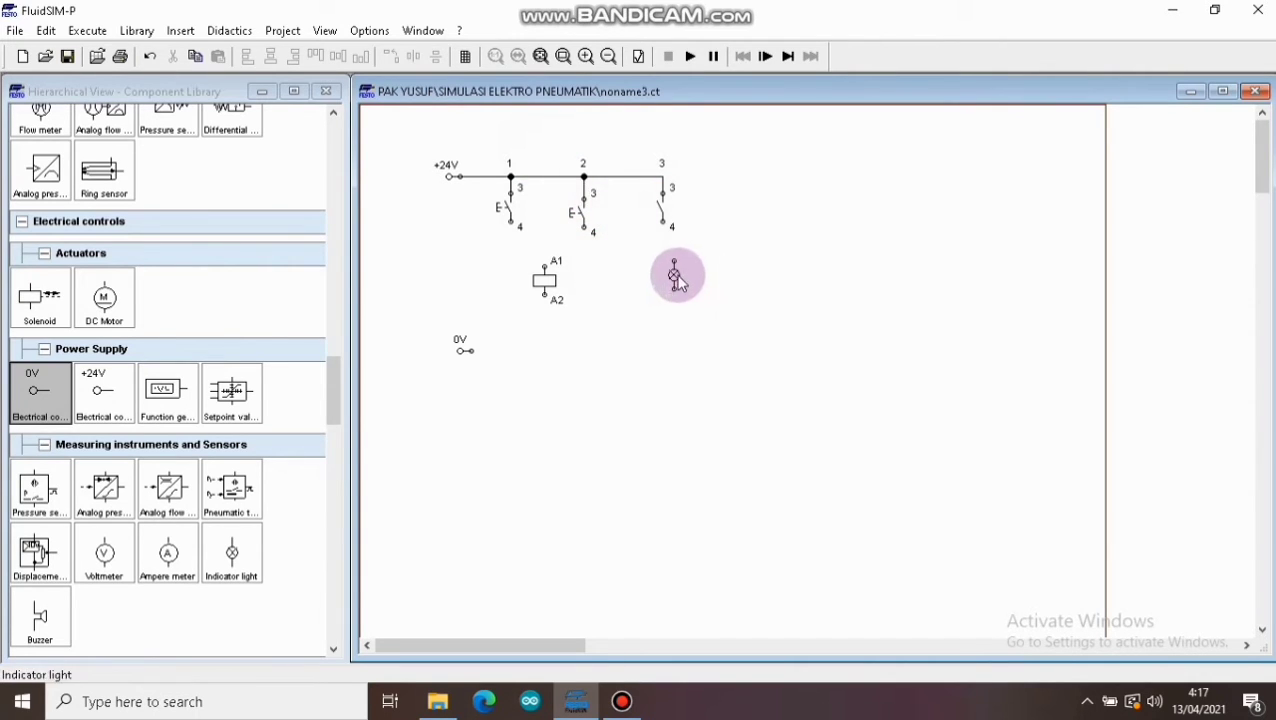
Wire terminal 4 of the make switch to the indicator light and align the light straight below the switch
drag(677, 282, 668, 281)
click(666, 226)
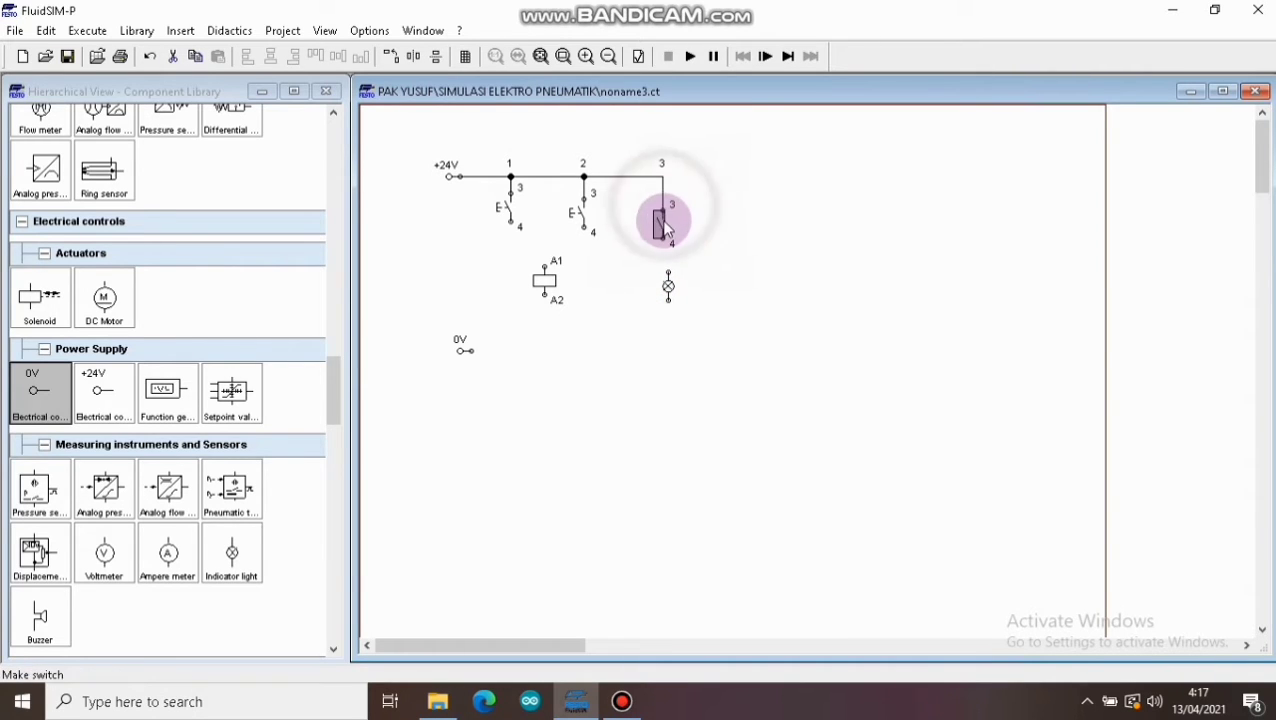
drag(667, 272, 662, 239)
click(691, 246)
click(667, 287)
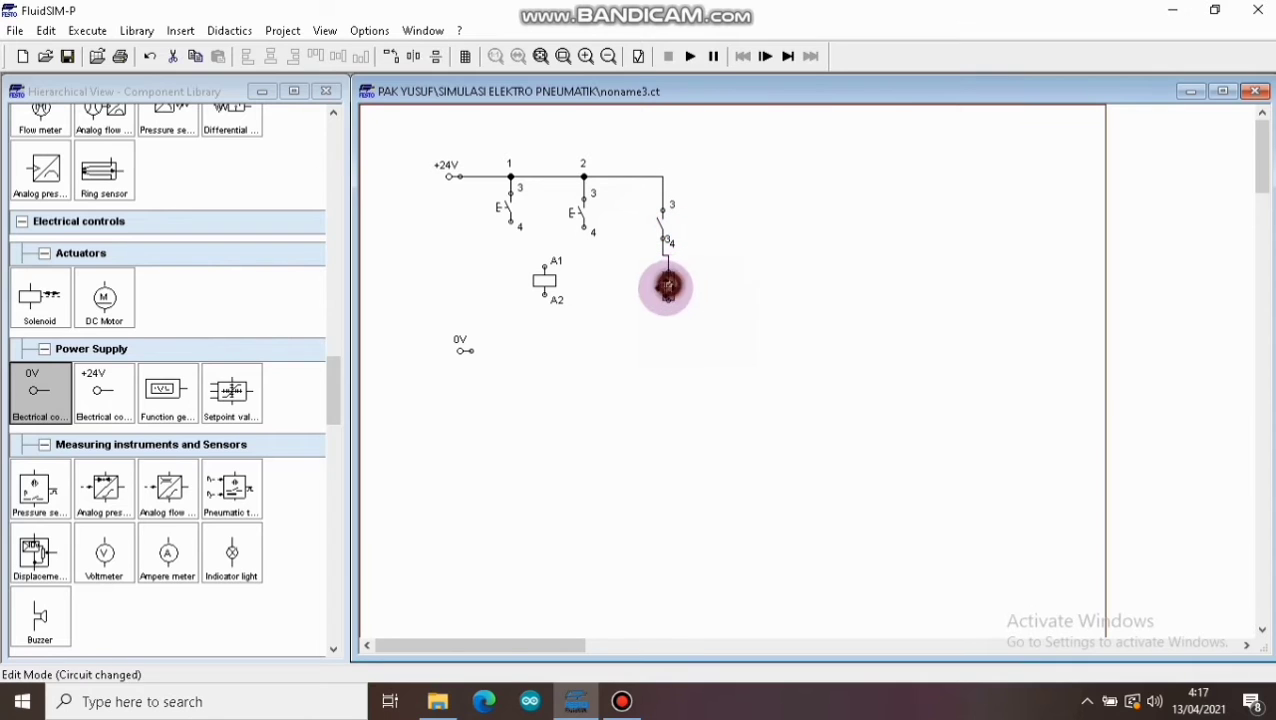
drag(667, 287, 662, 296)
click(732, 285)
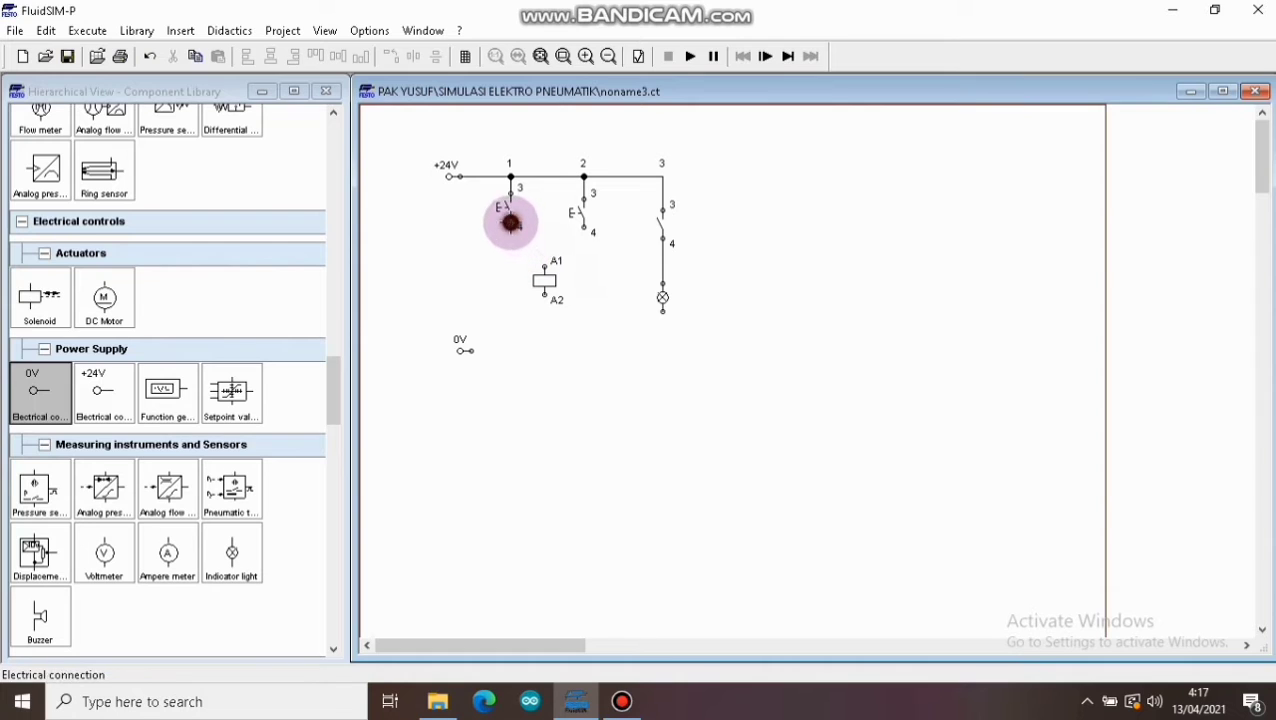
Join terminal 4 of both pushbuttons in parallel and connect relay terminal A1 to the joining line
drag(511, 222, 584, 229)
click(599, 252)
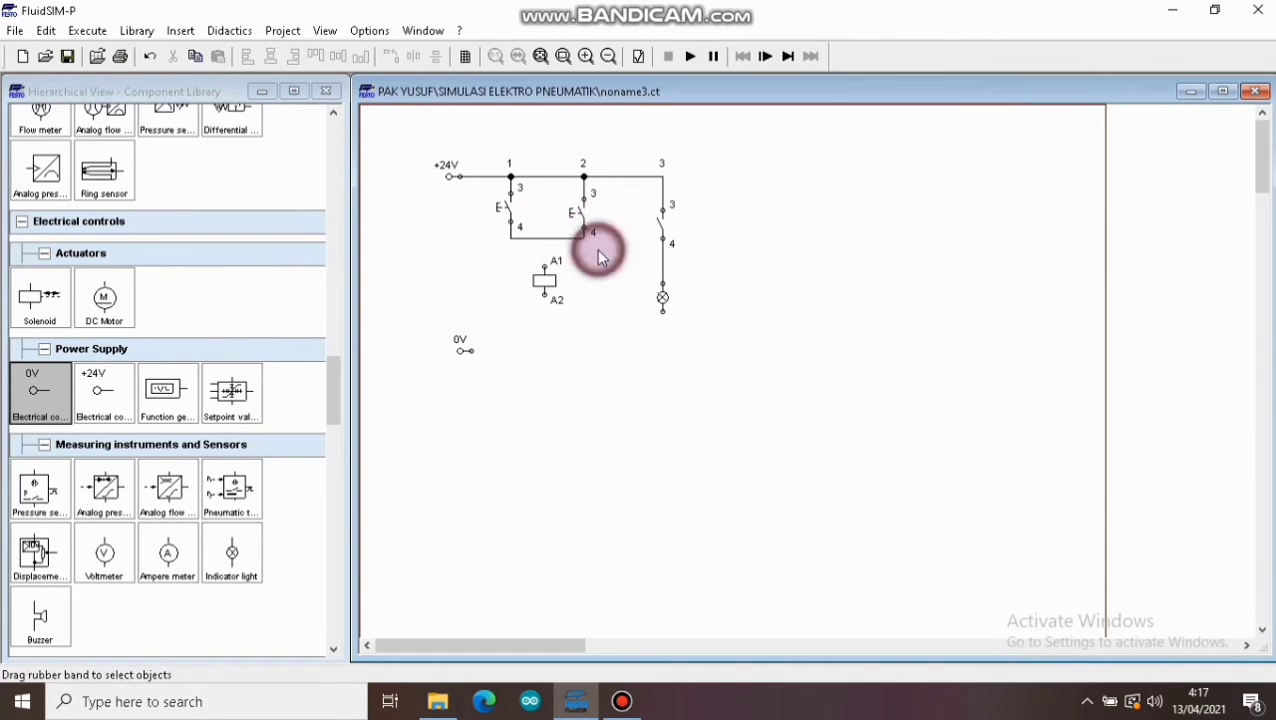
drag(544, 266, 543, 239)
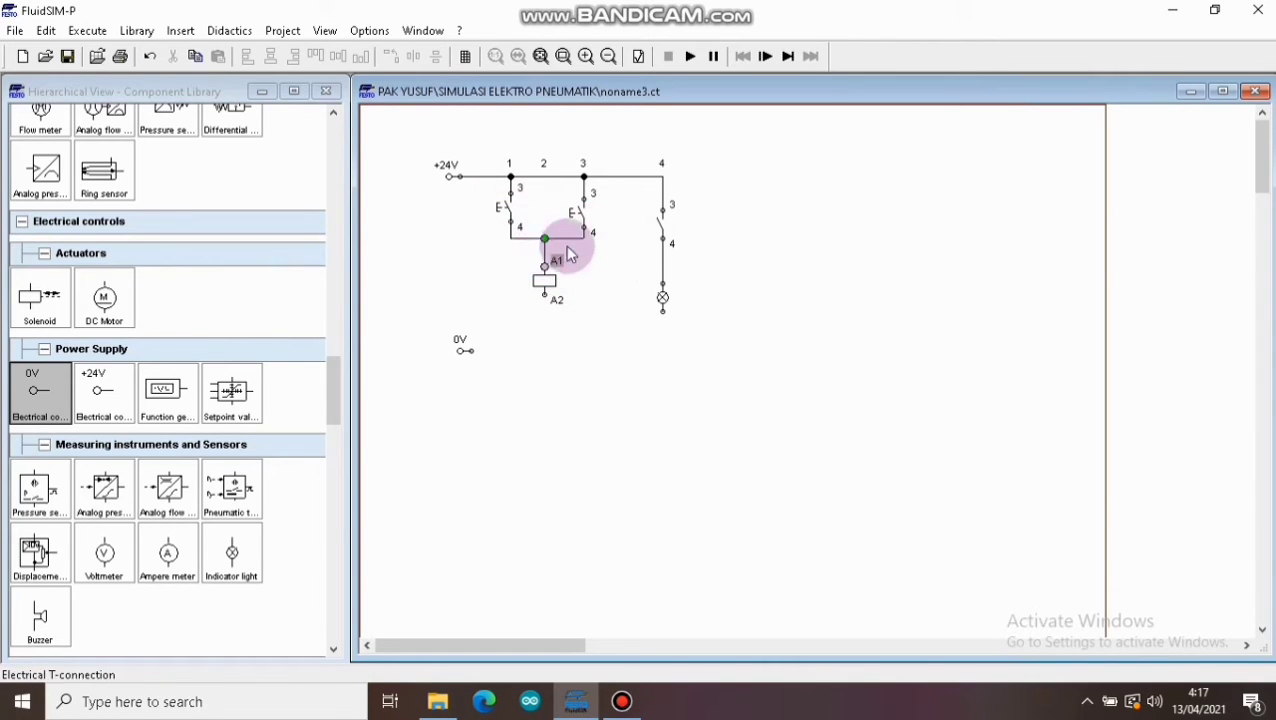
Wire relay terminal A2 to the lower terminal of the indicator light and connect the 0V supply to that line
drag(544, 295, 663, 302)
drag(460, 358, 544, 322)
click(490, 350)
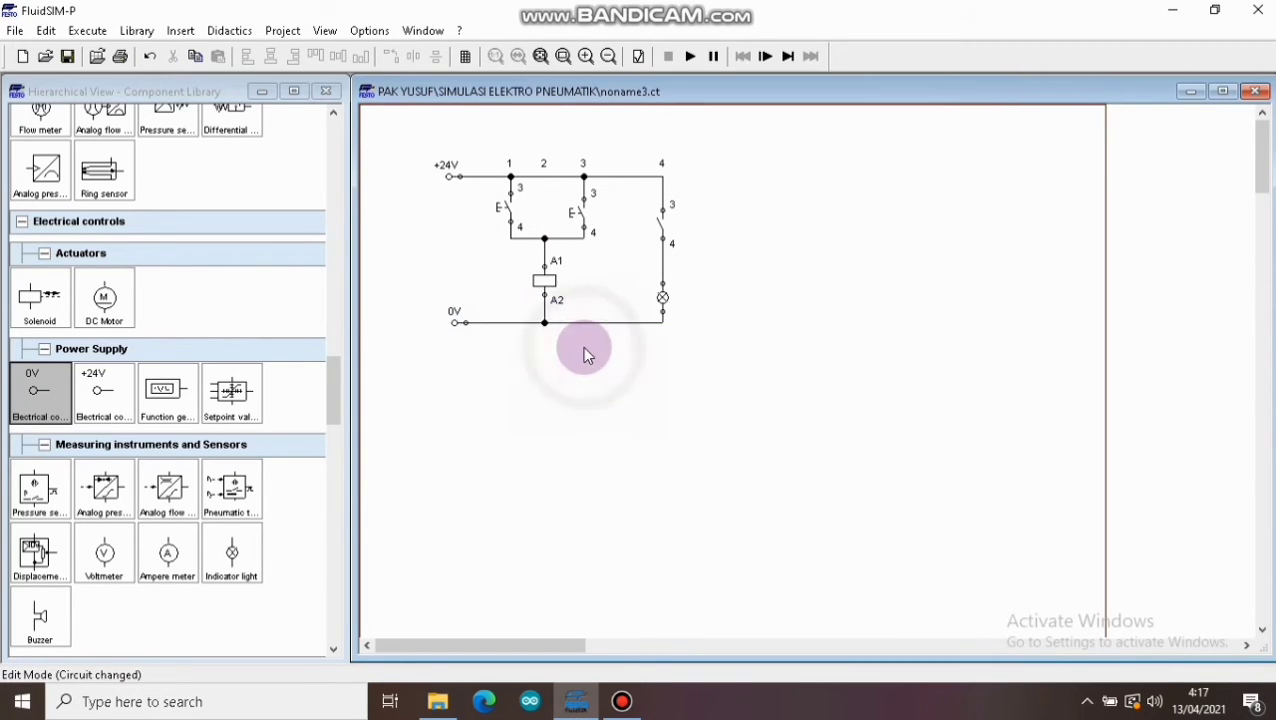
Label the pushbutton in path 1 S1 and the pushbutton in path 3 S2
click(587, 57)
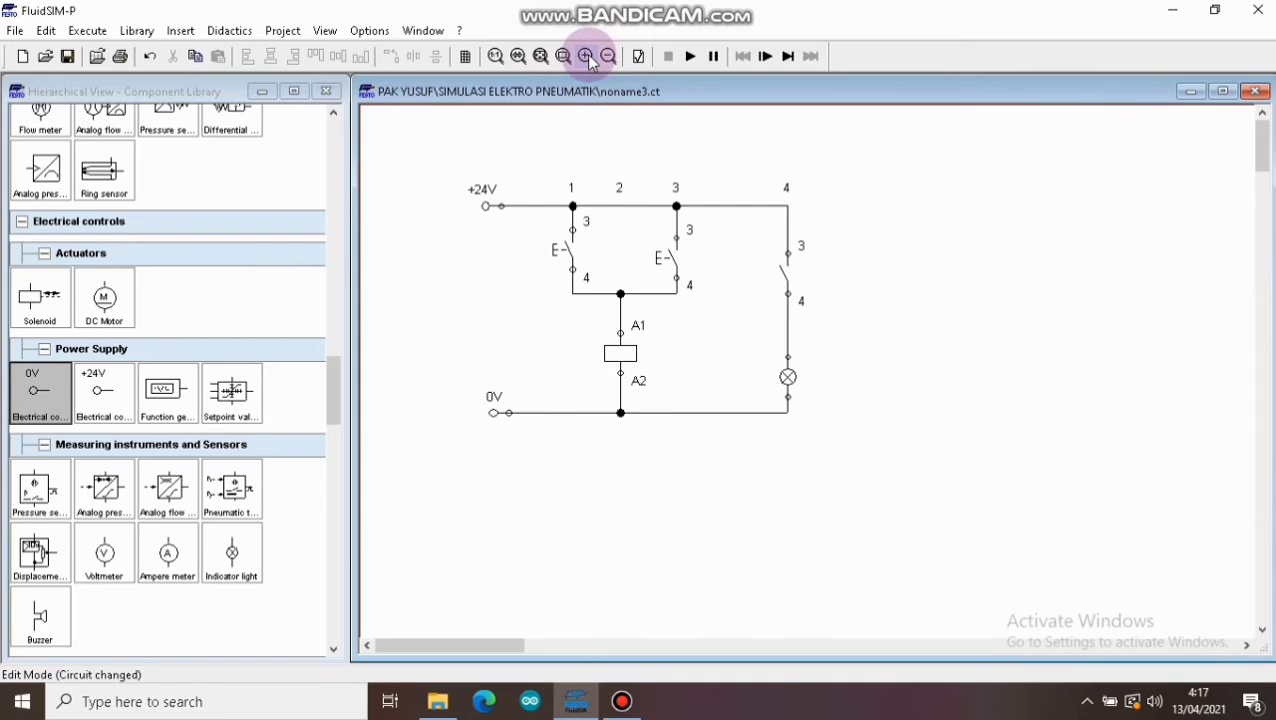
click(562, 252)
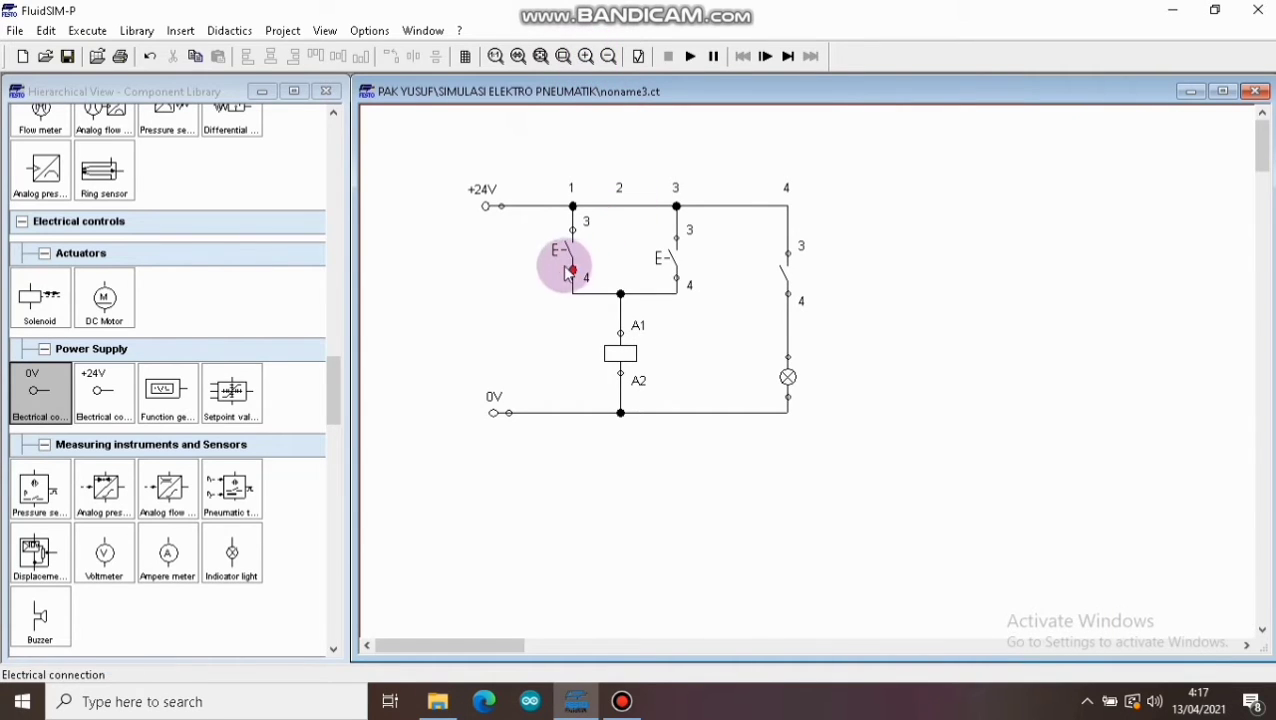
double_click(564, 255)
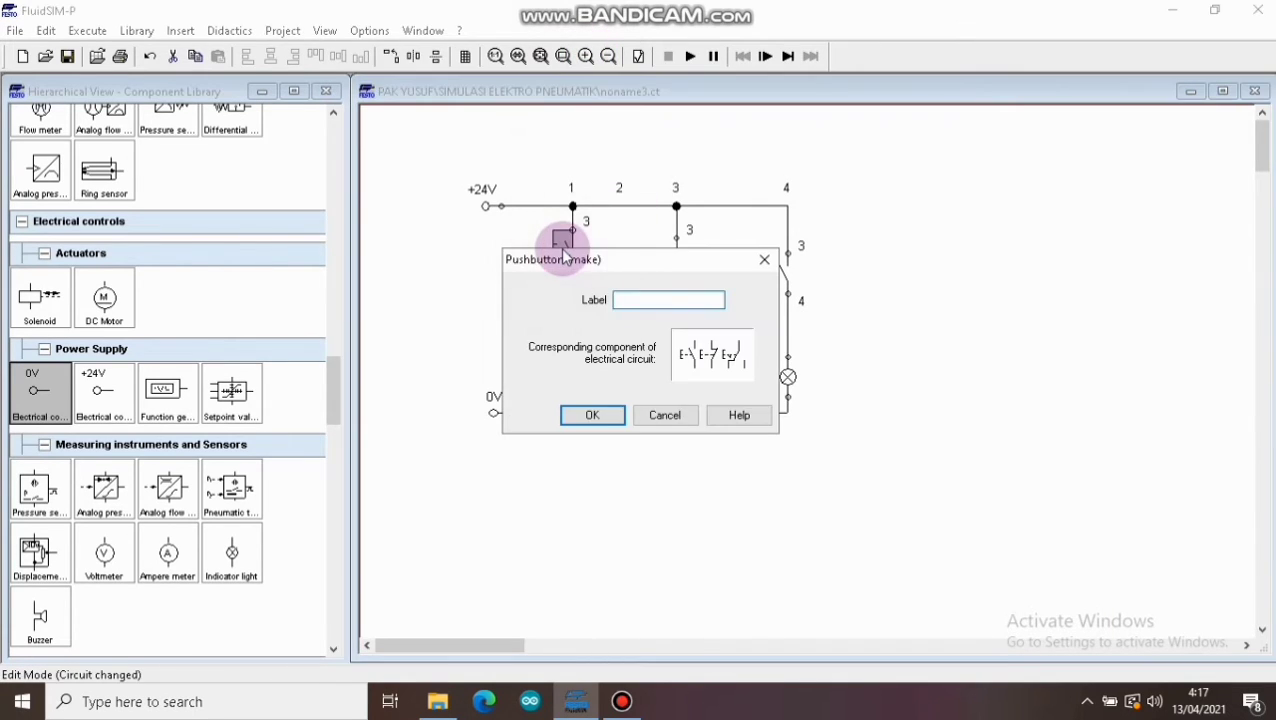
text(S)
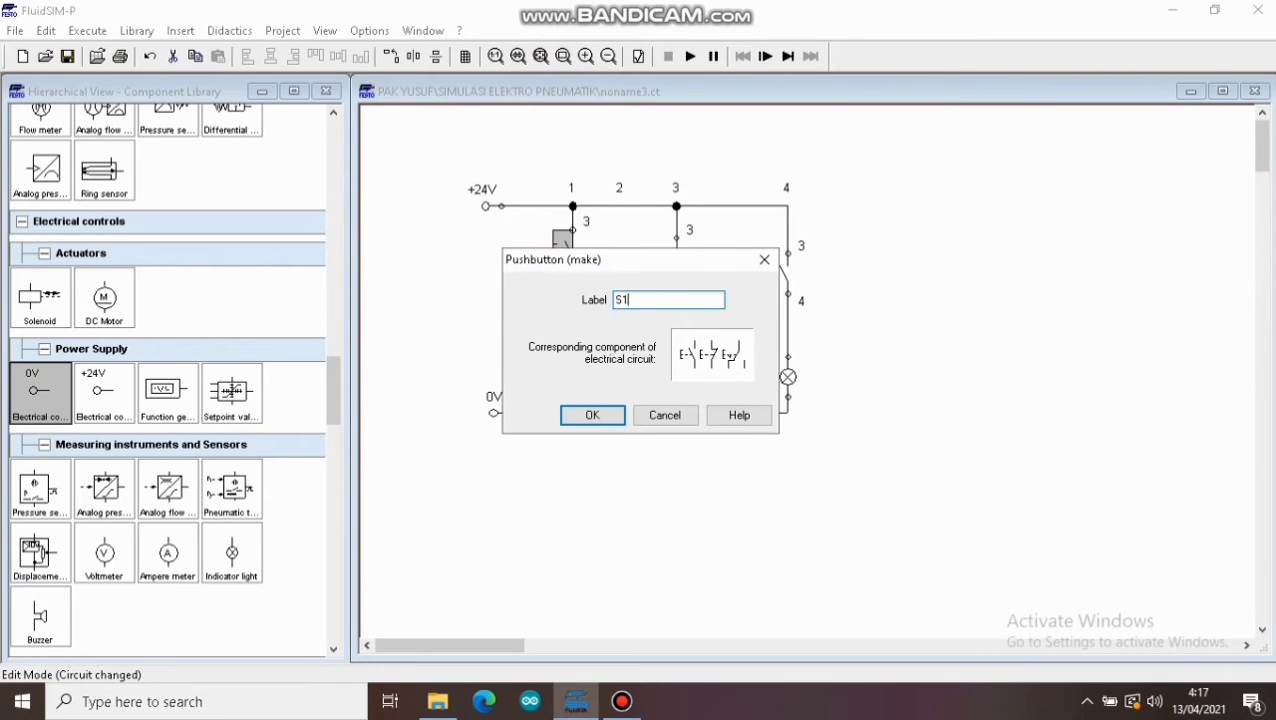
text(1)
key(Return)
double_click(668, 254)
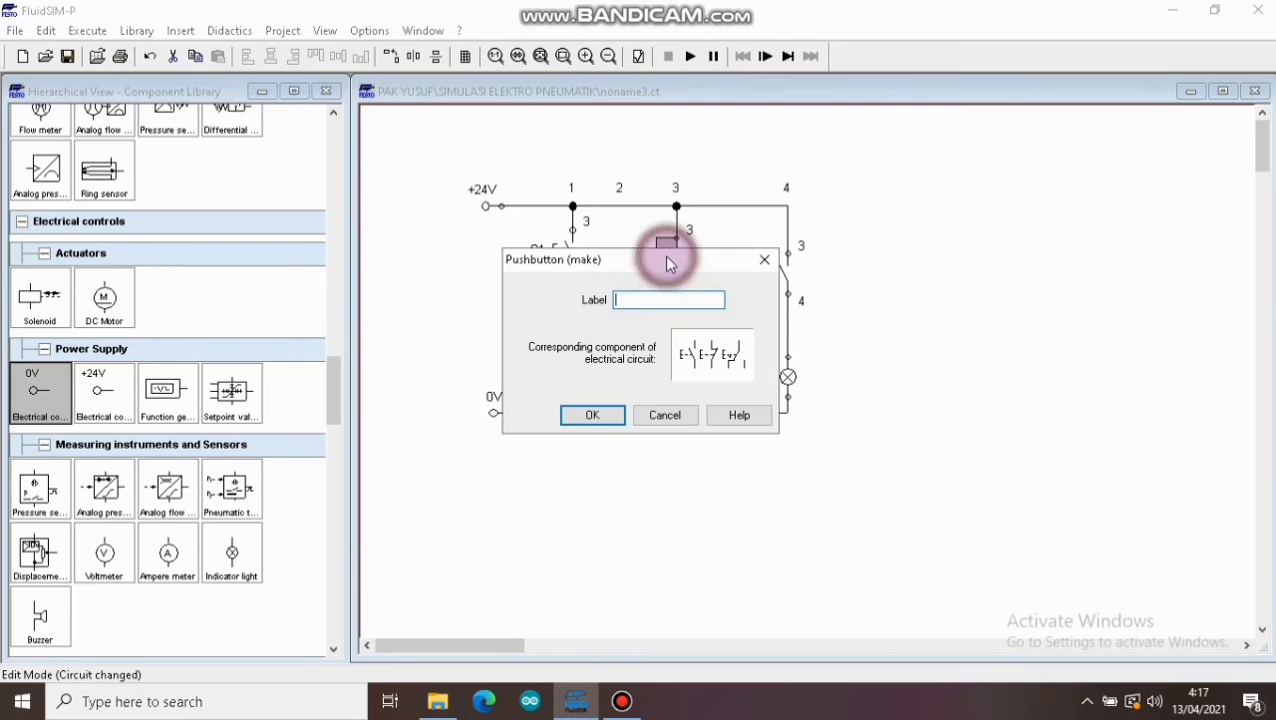
text(S2)
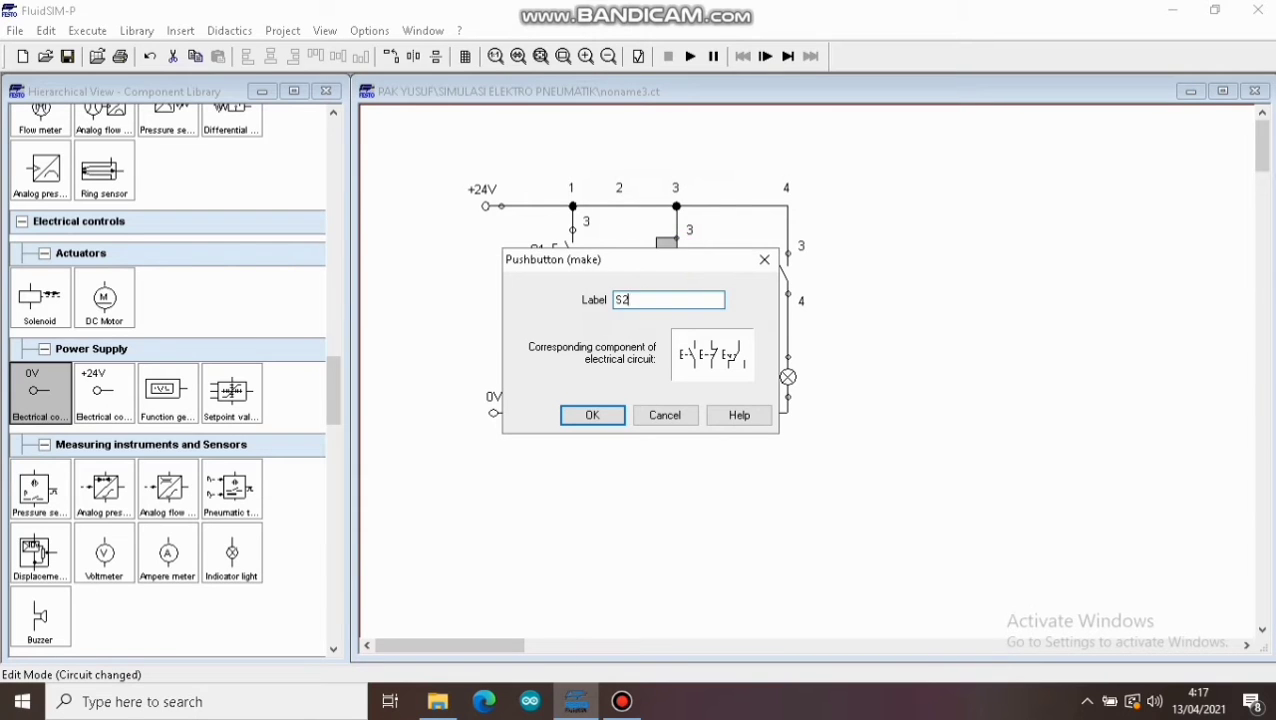
key(Return)
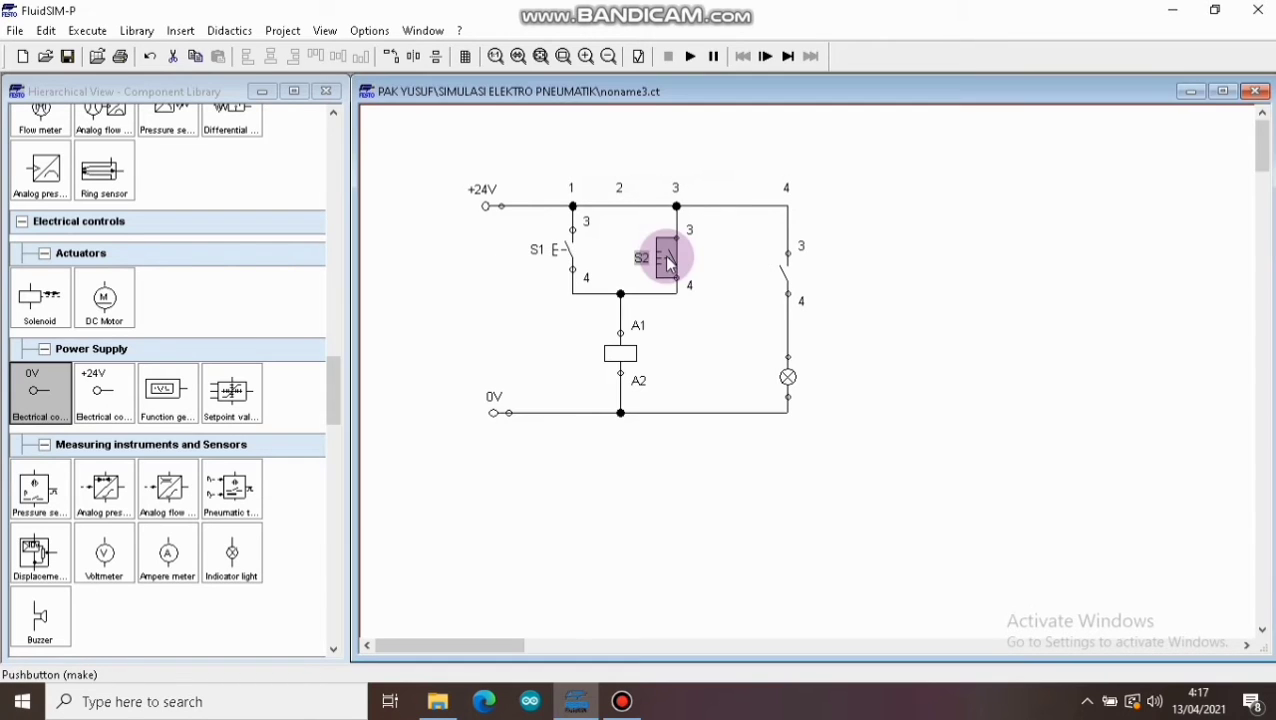
Label both the make switch and the relay coil R1 so that the relay drives the switch
double_click(783, 287)
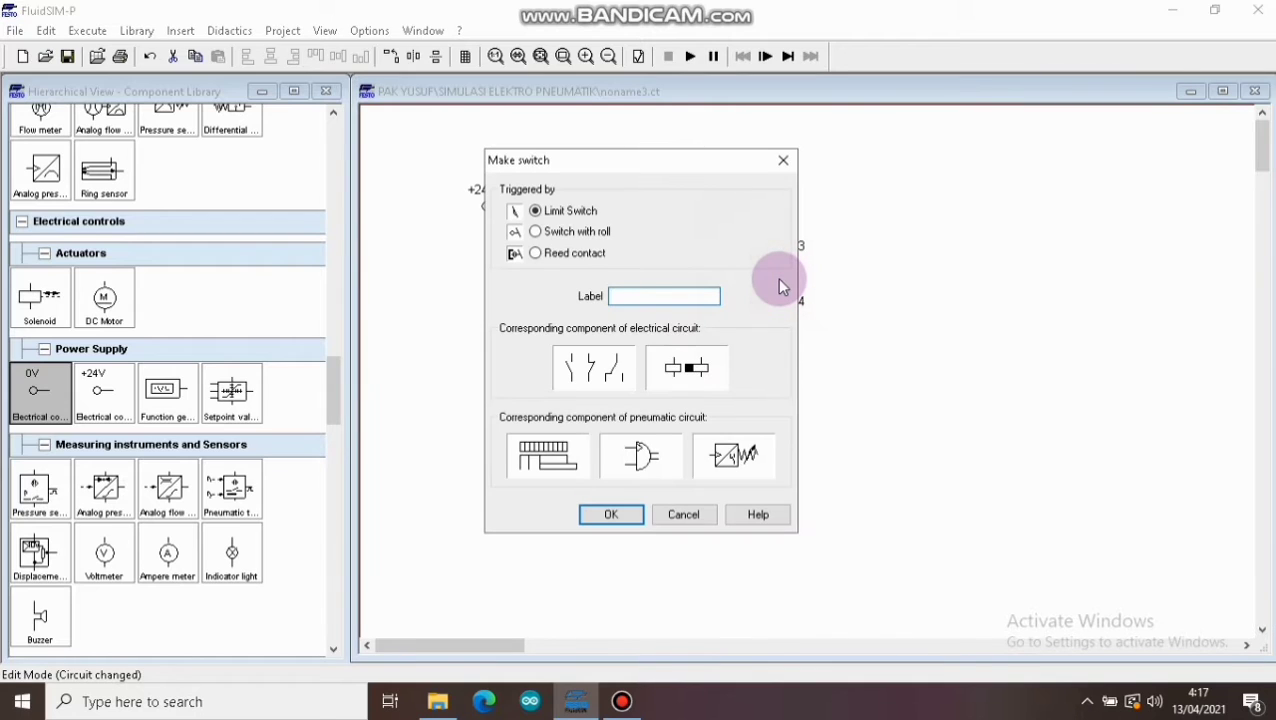
text(R1)
key(Return)
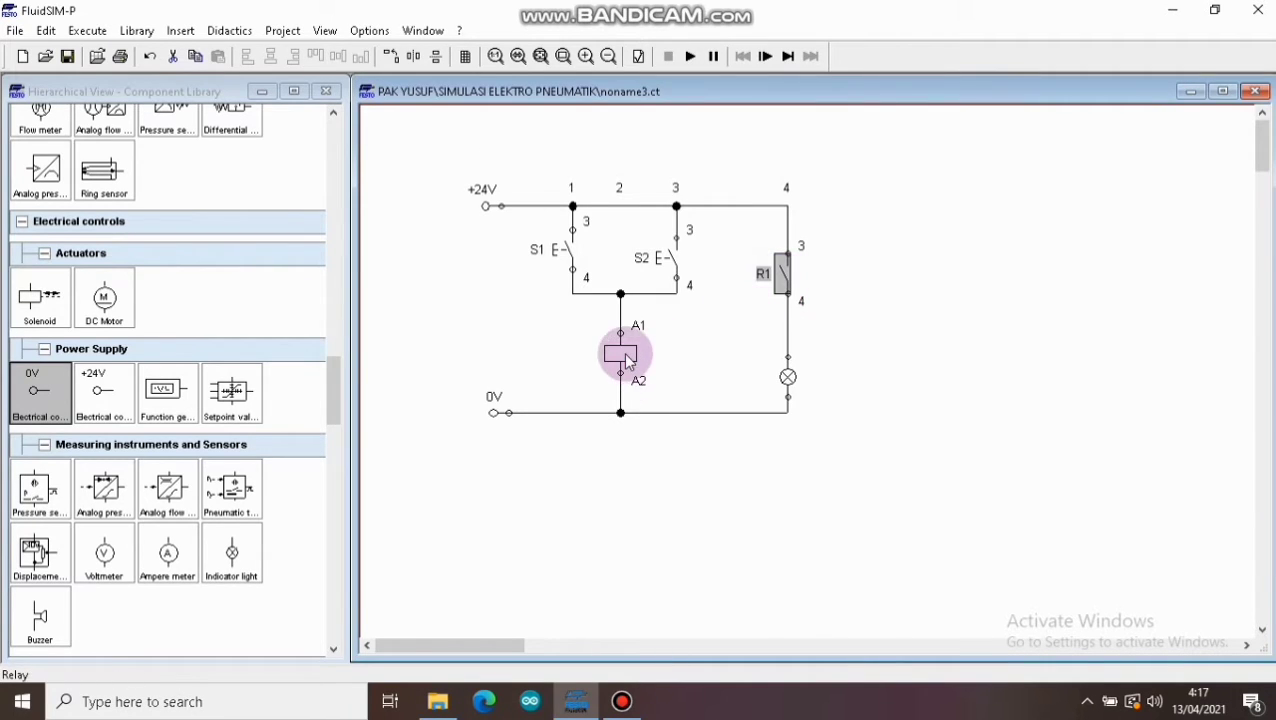
click(622, 355)
double_click(624, 356)
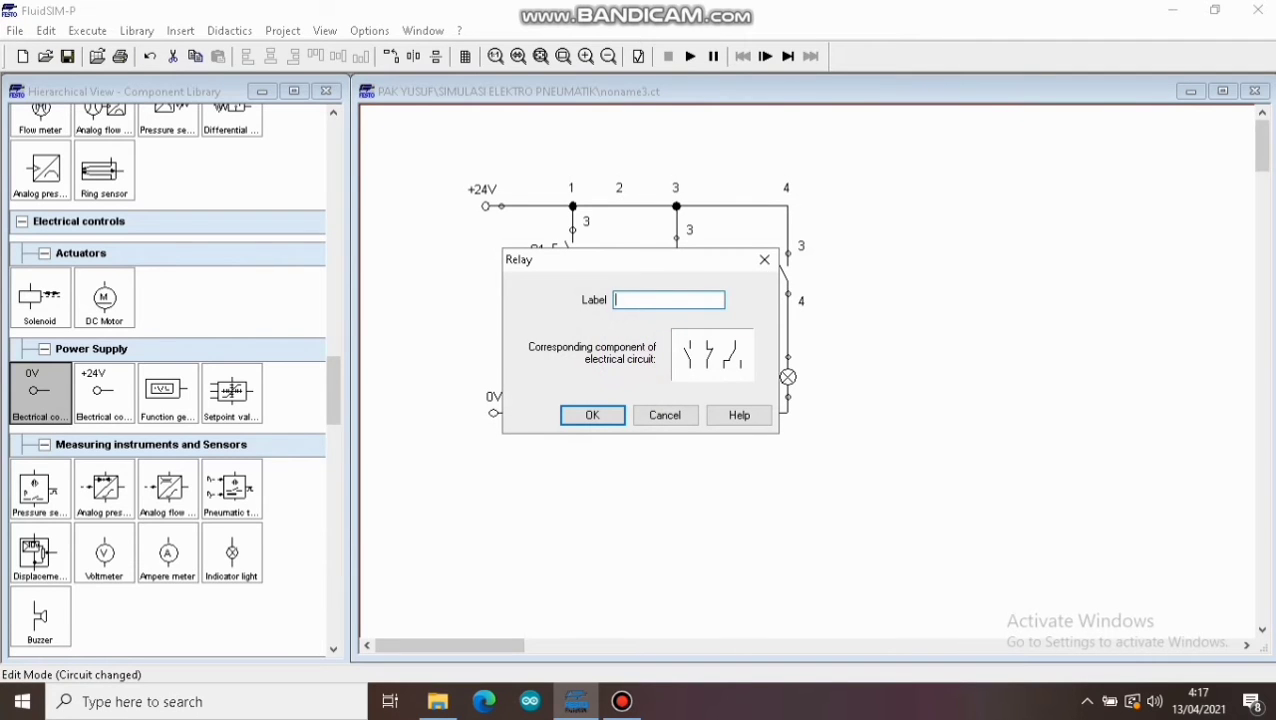
text(R1)
key(Return)
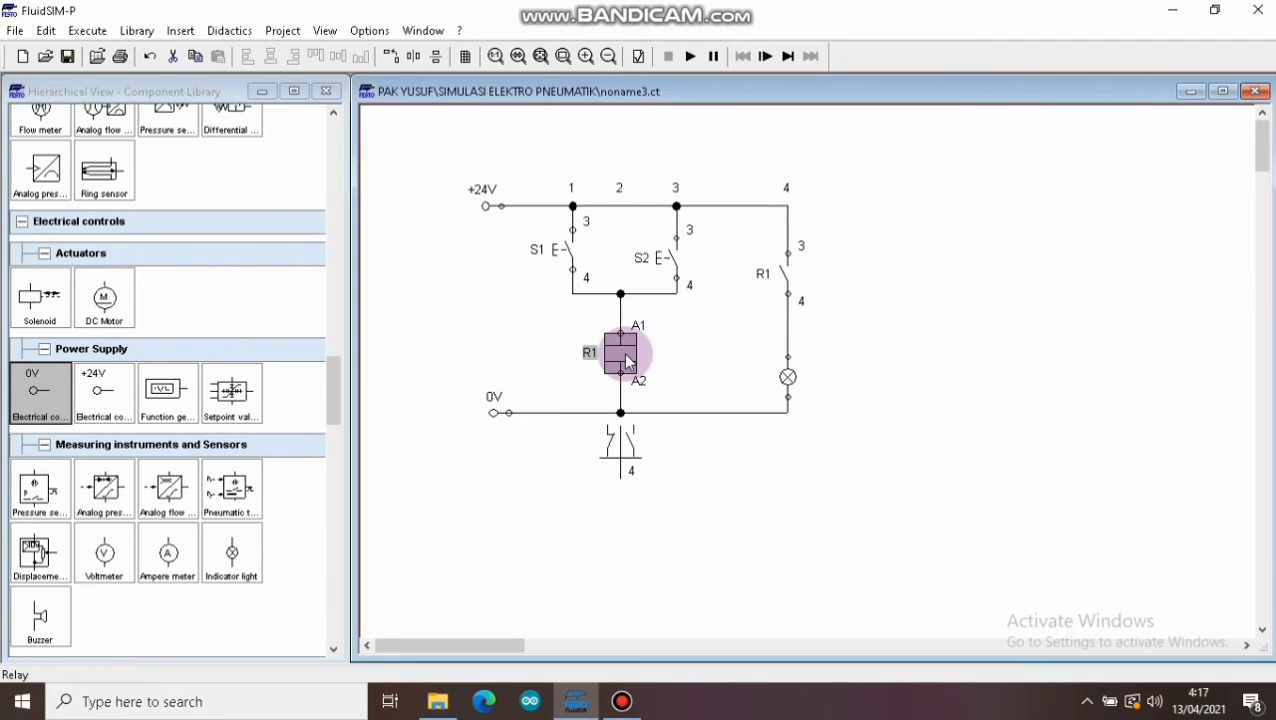
click(703, 470)
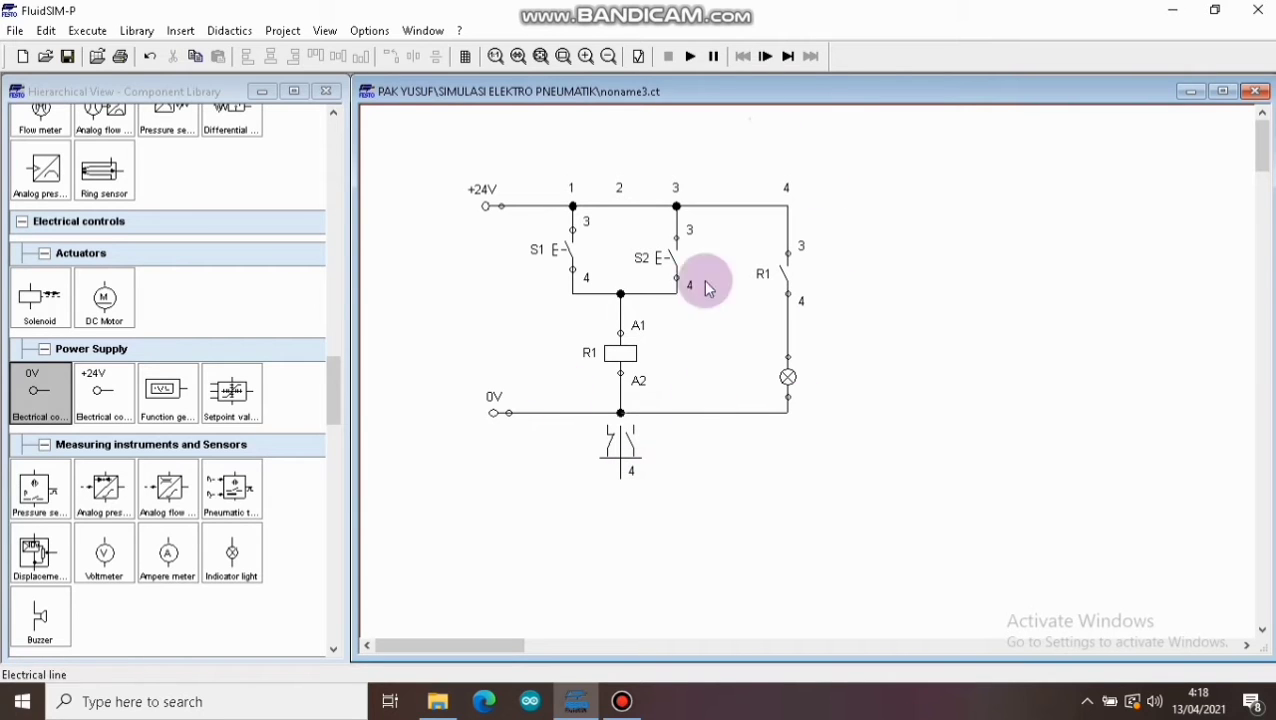
Start the simulation and operate pushbuttons S1 and S2 alternately to test the relay and indicator light
click(694, 62)
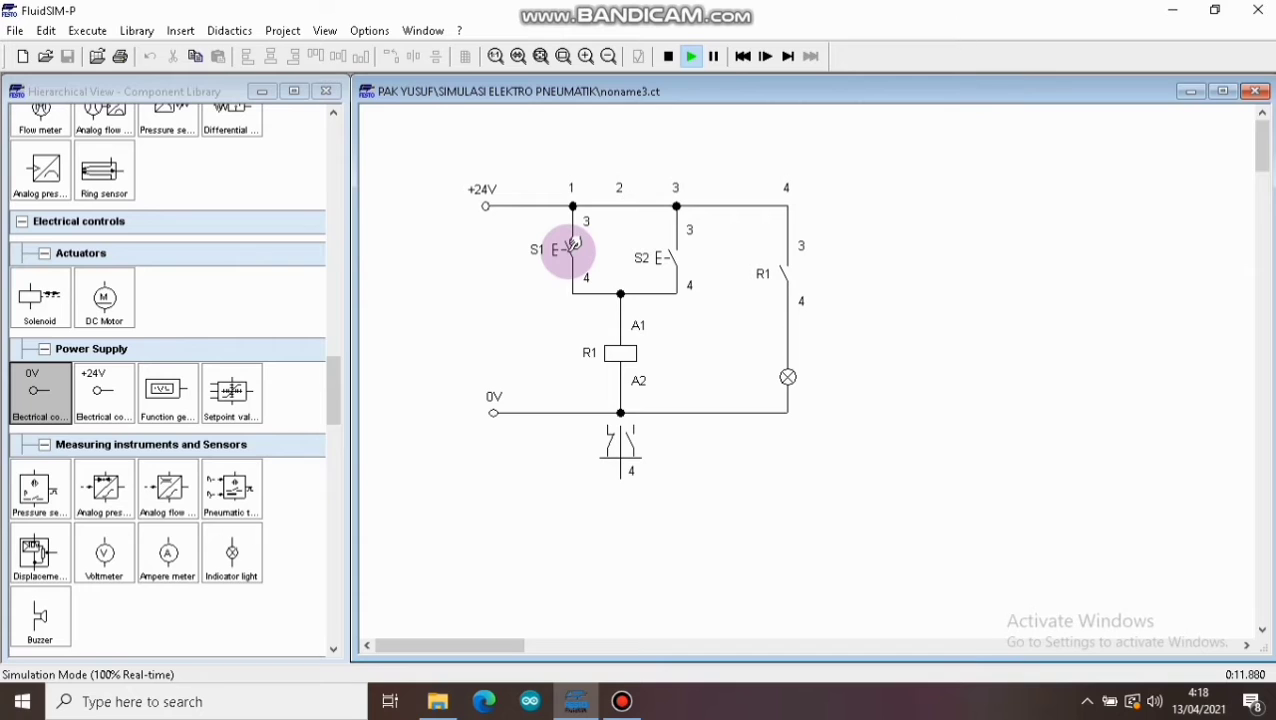
click(572, 245)
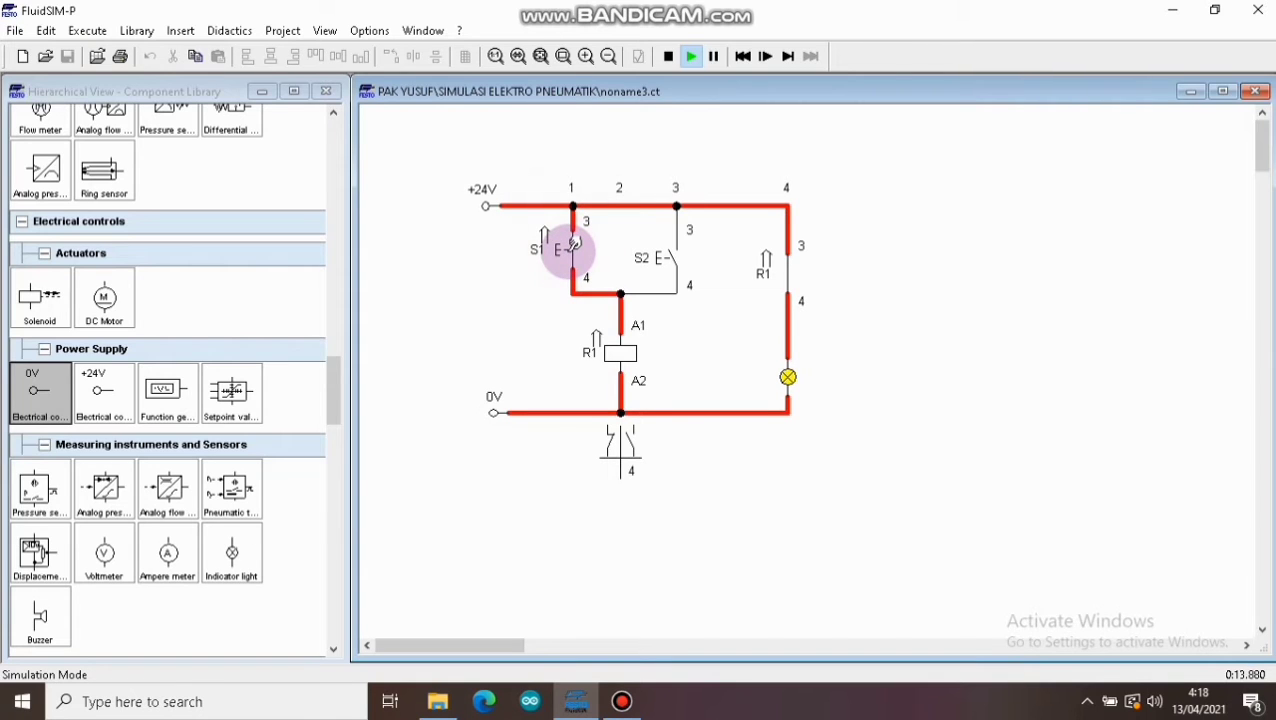
click(675, 255)
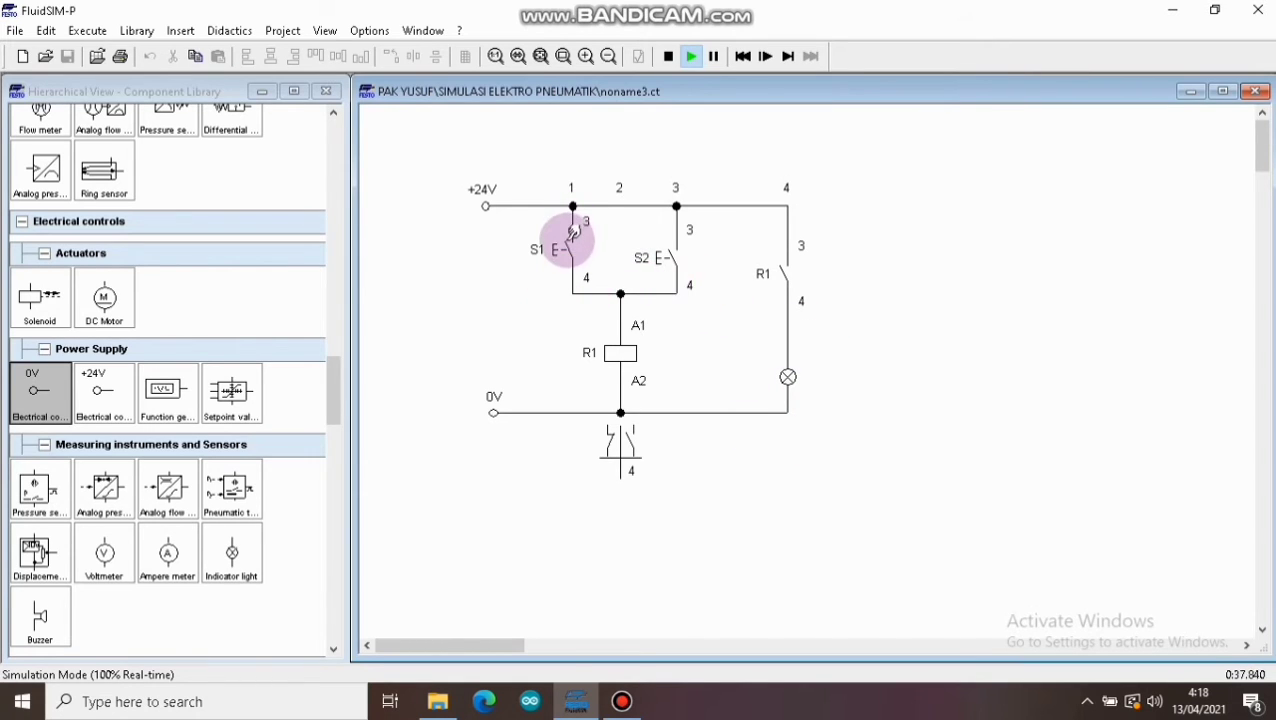
click(574, 238)
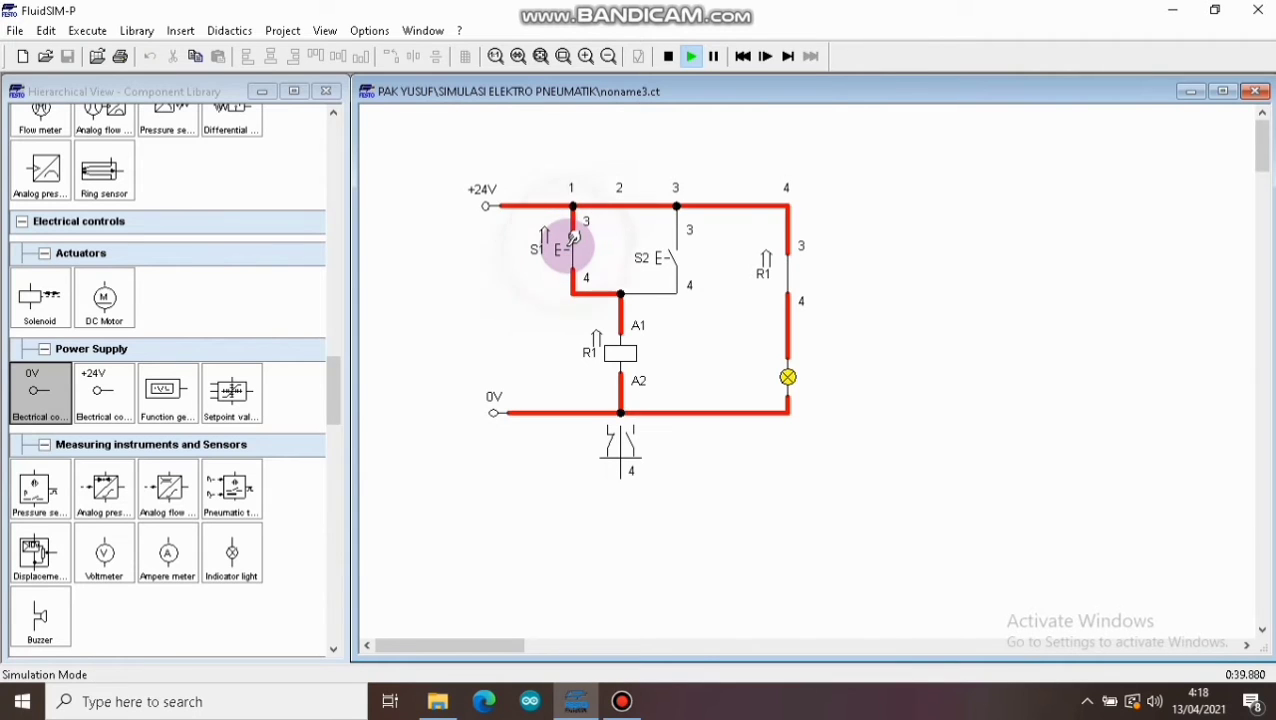
click(682, 250)
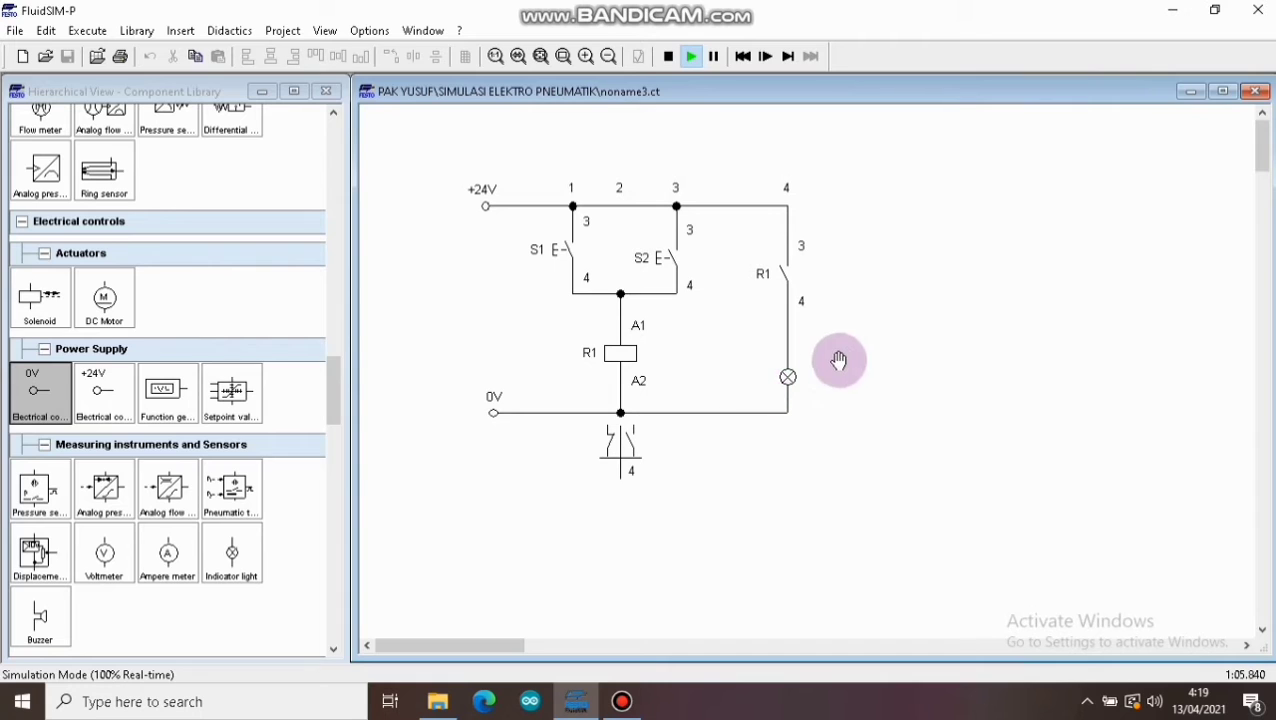
click(575, 237)
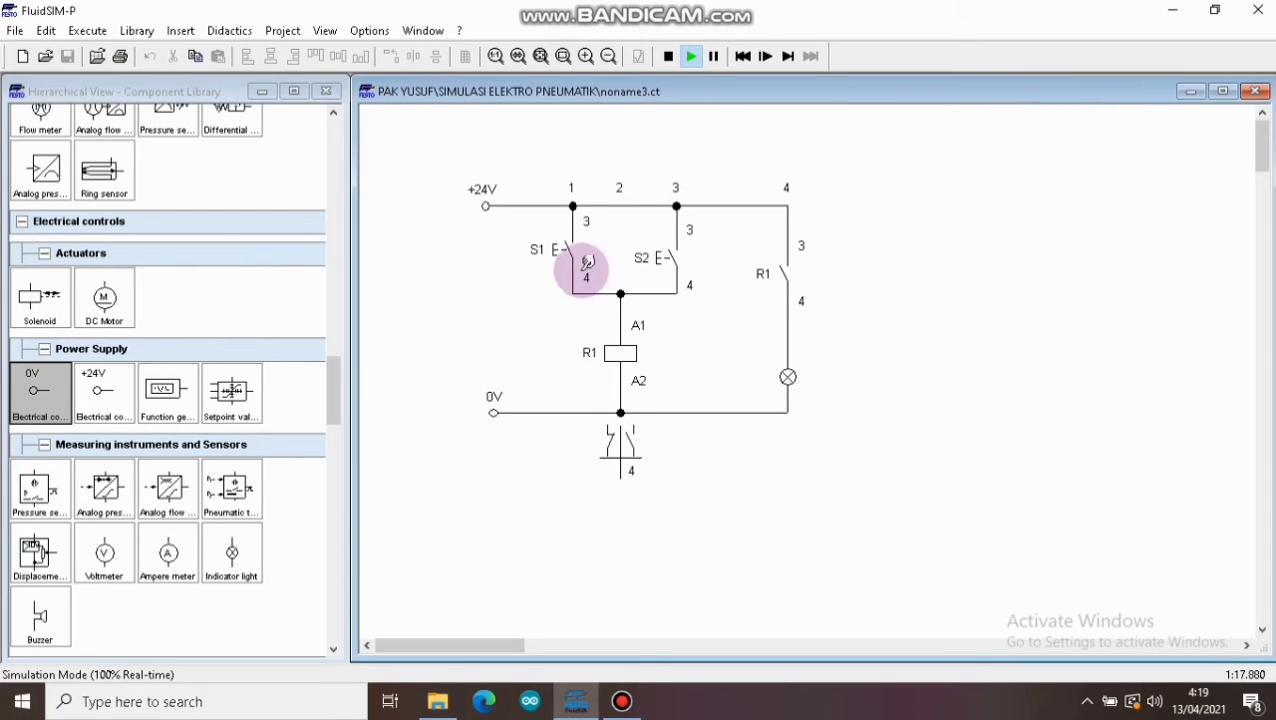
Stop the simulation and place a +24V supply near the upper left of a new circuit drawing
click(670, 56)
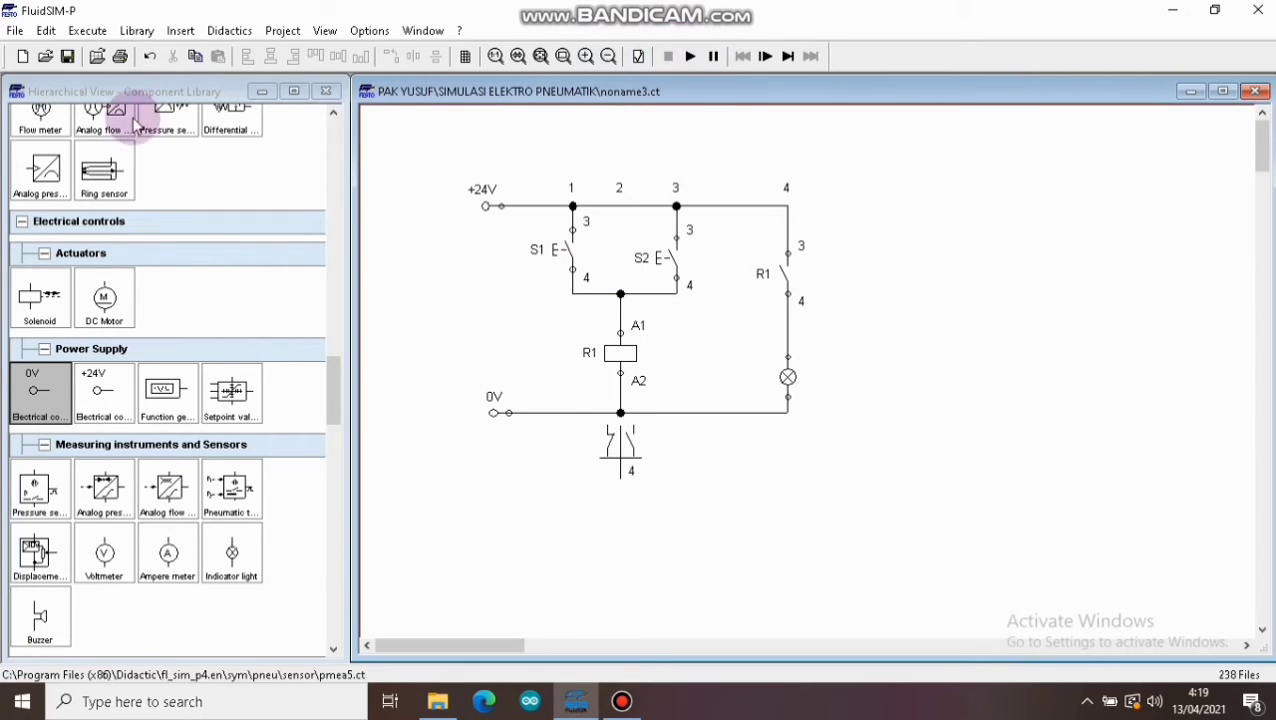
click(23, 58)
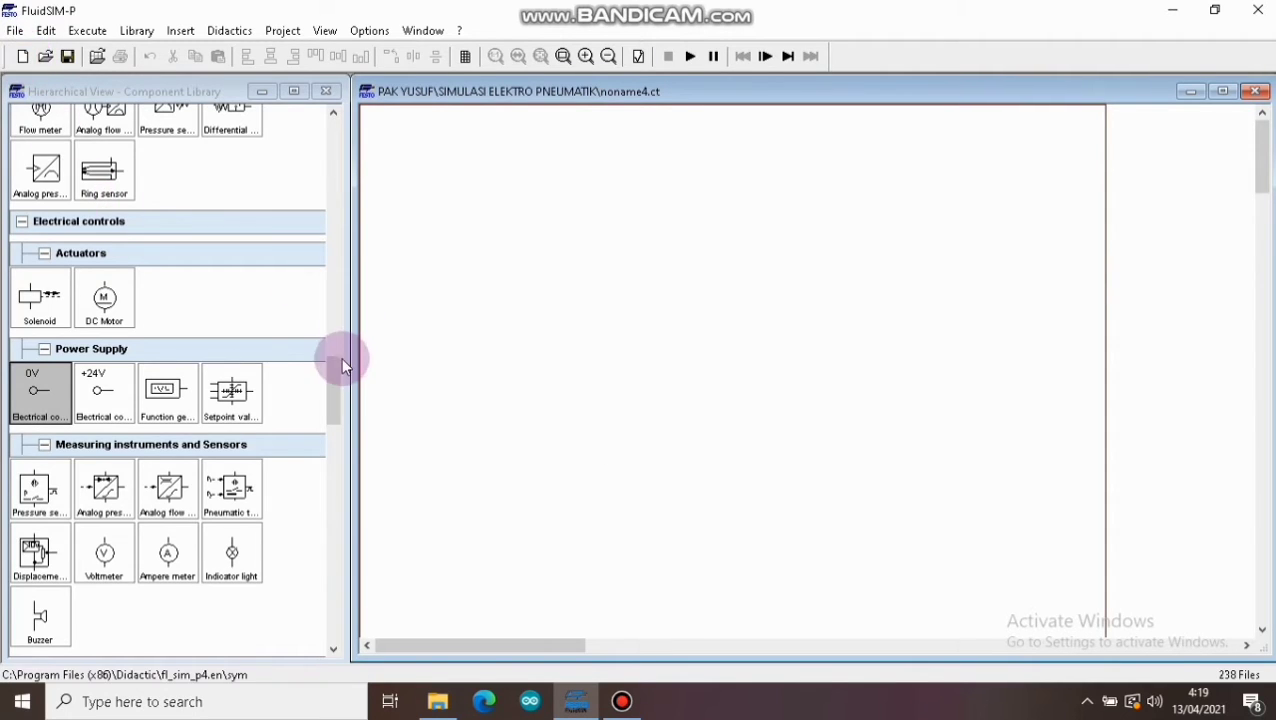
drag(126, 391, 482, 188)
click(519, 298)
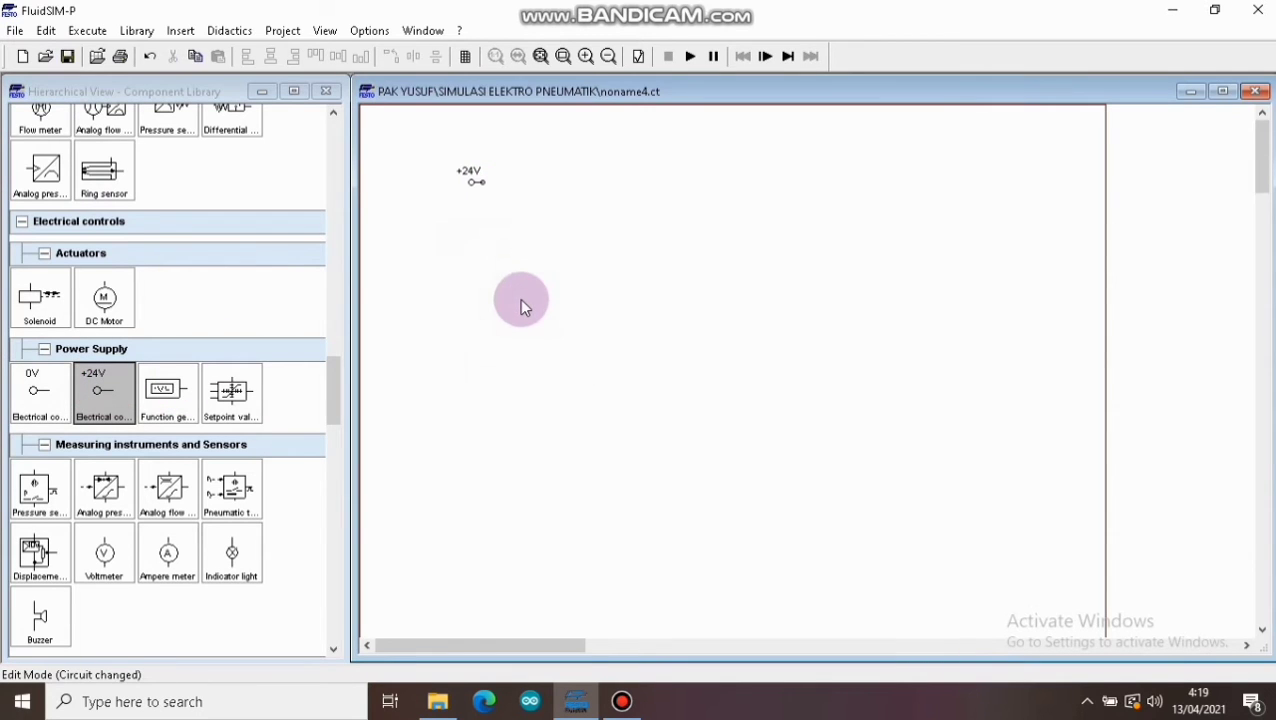
Place two make pushbuttons one above the other, below and to the right of the +24V supply
click(317, 411)
drag(333, 415, 336, 464)
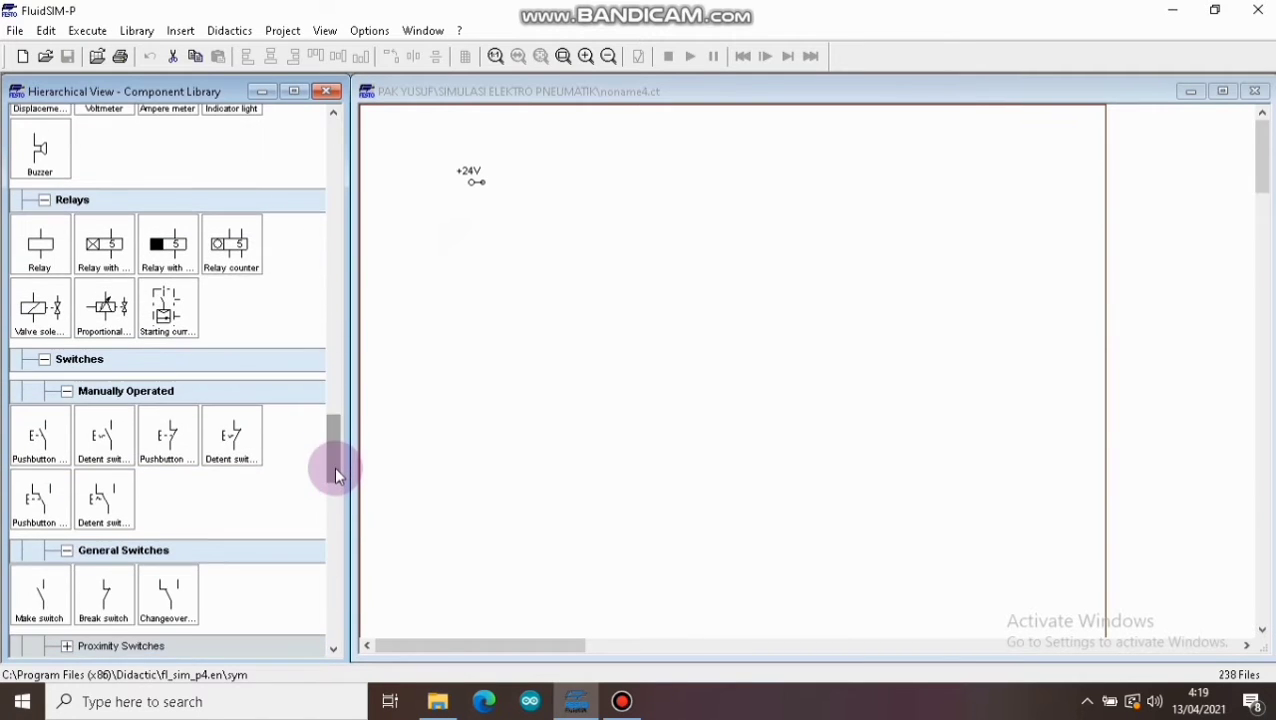
click(68, 427)
drag(45, 438, 522, 232)
drag(42, 445, 533, 318)
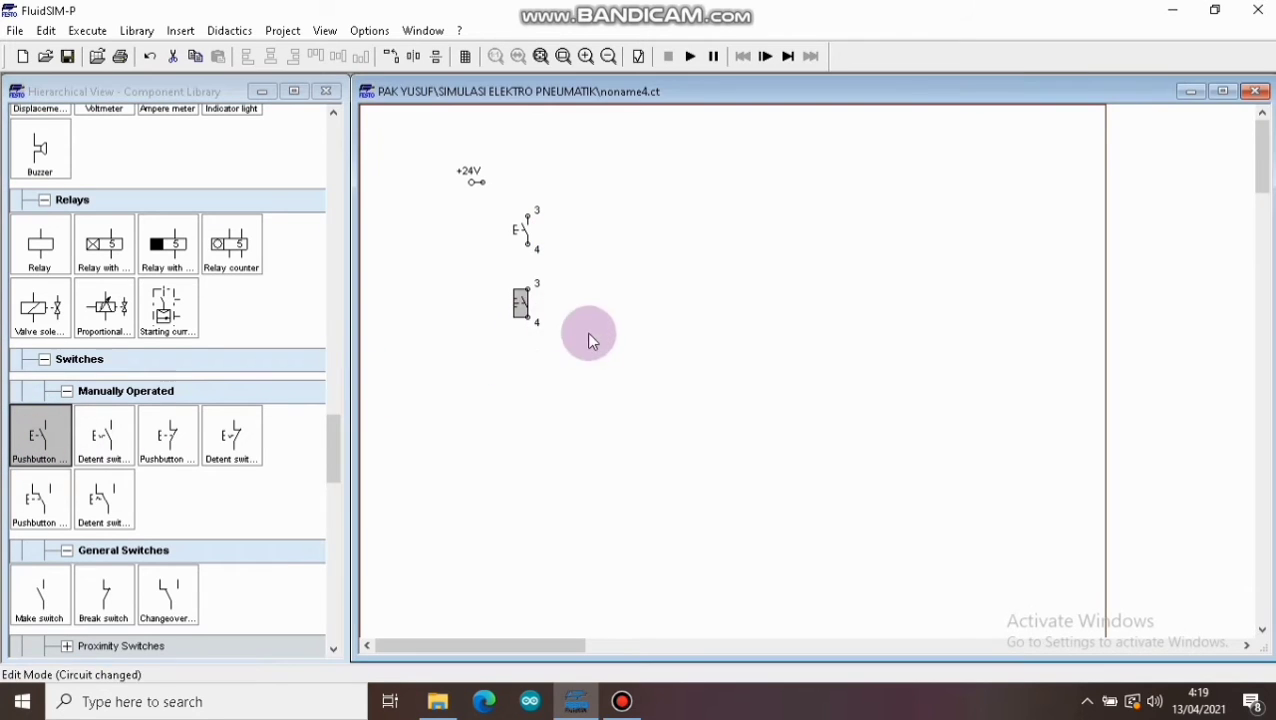
click(523, 310)
click(626, 298)
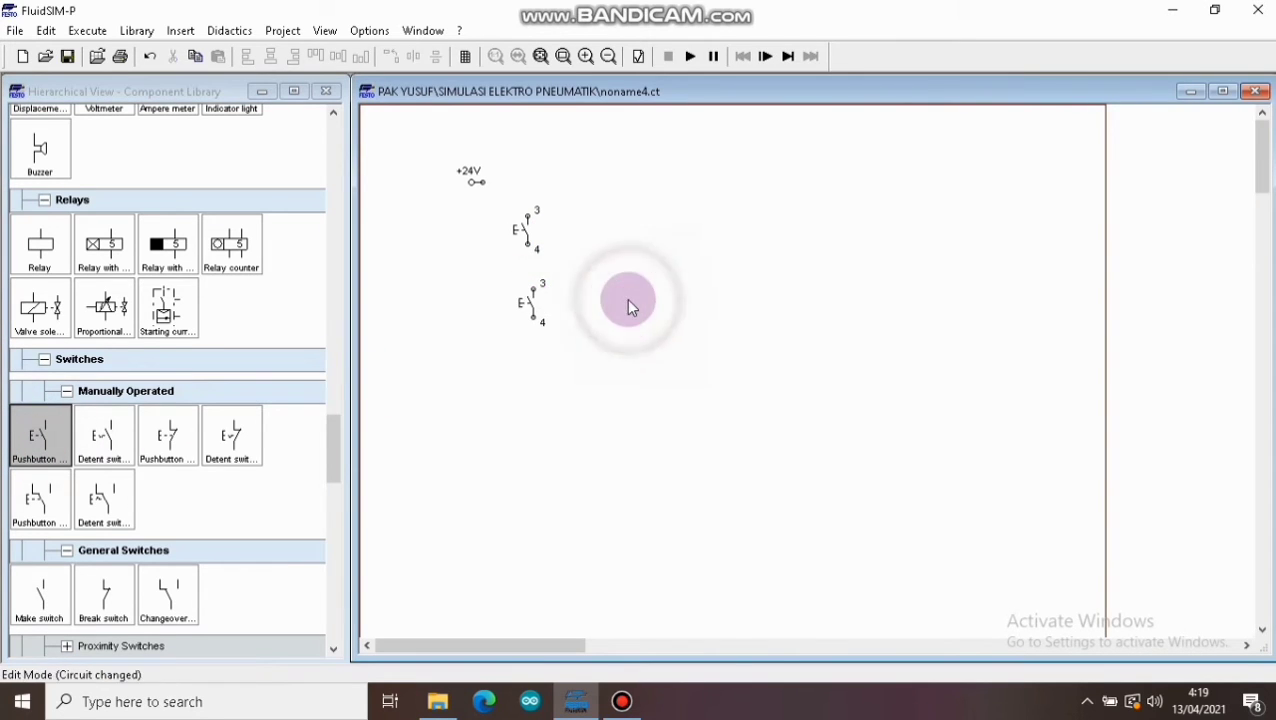
Add a relay below the two pushbuttons and a make switch to the right of the upper pushbutton
drag(334, 440, 334, 420)
drag(42, 456, 572, 388)
click(609, 376)
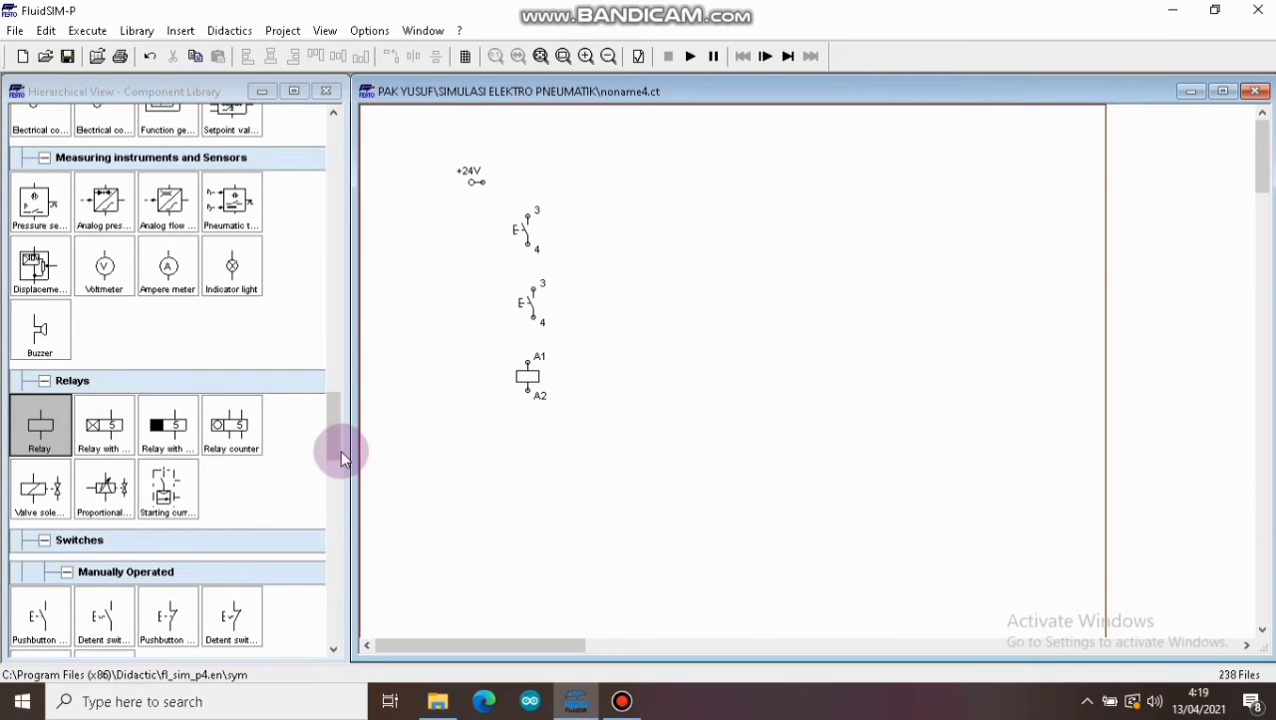
drag(339, 447, 341, 482)
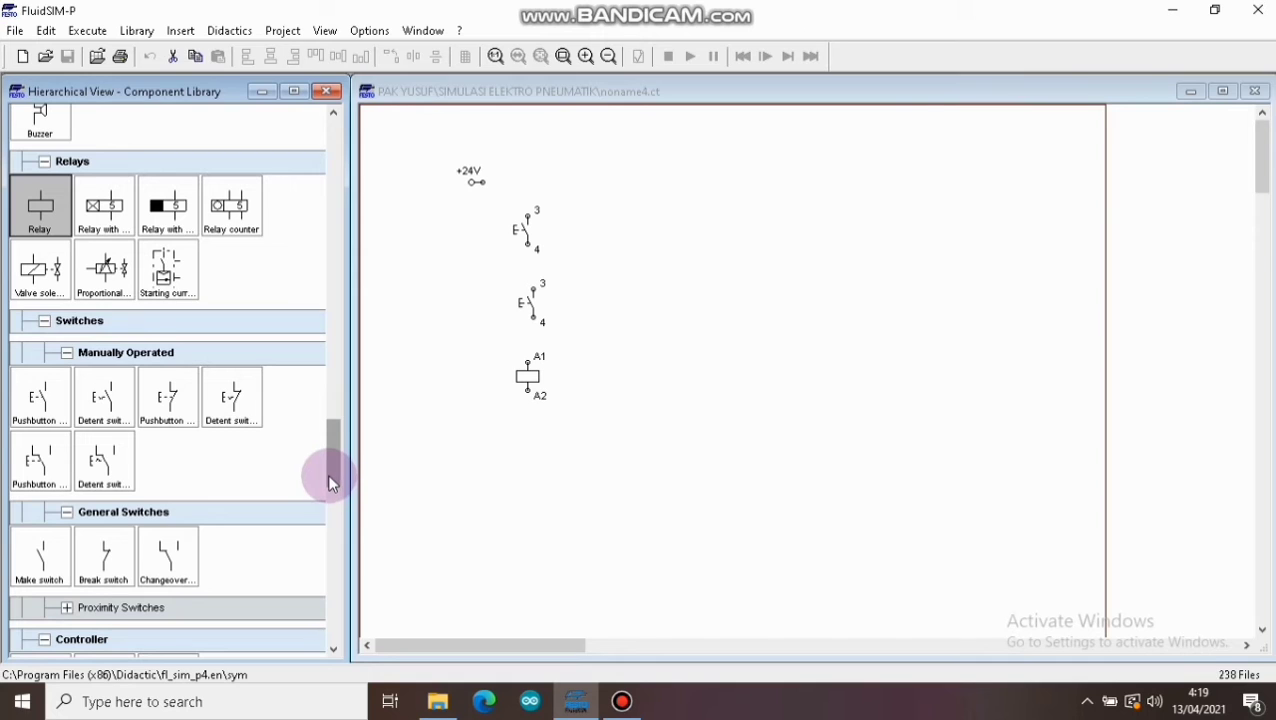
mouse_move(51, 404)
mouse_down()
mouse_move(293, 325)
mouse_move(57, 404)
mouse_up()
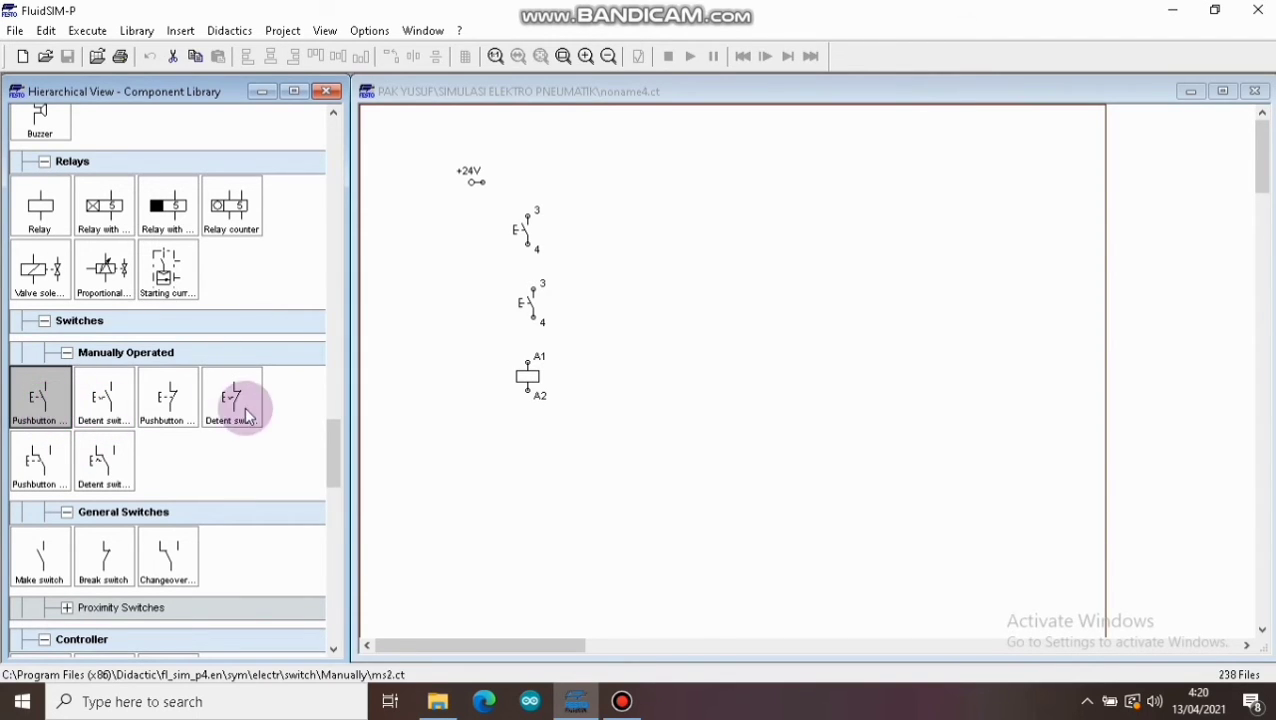
click(137, 580)
drag(40, 556, 655, 251)
double_click(644, 240)
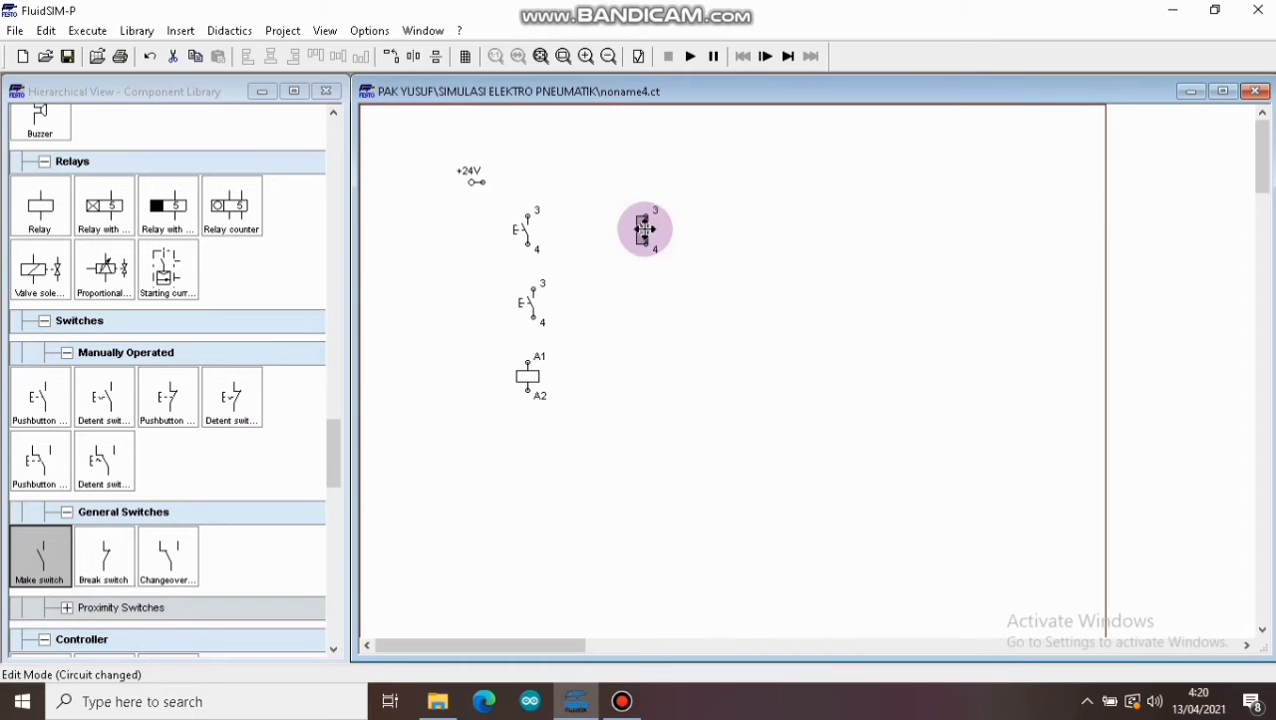
Place an indicator light below the make switch and a 0V supply to the lower left of the relay
drag(343, 443, 341, 379)
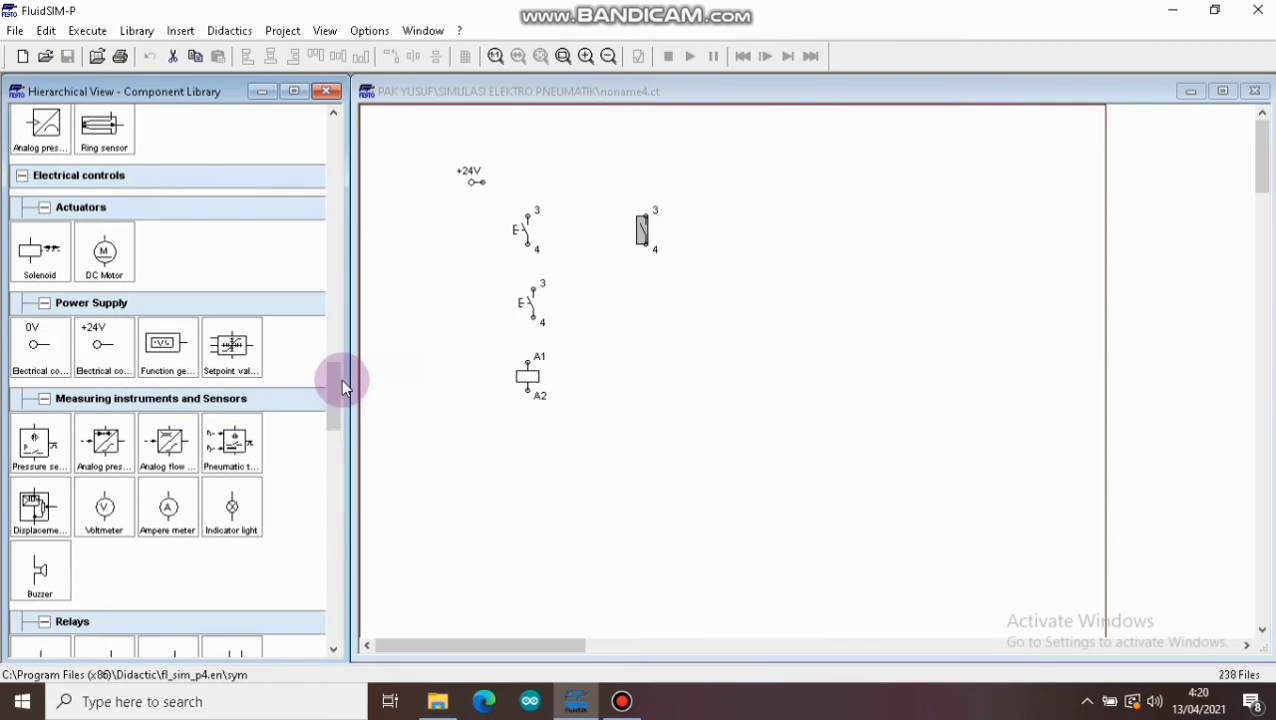
drag(230, 515, 655, 307)
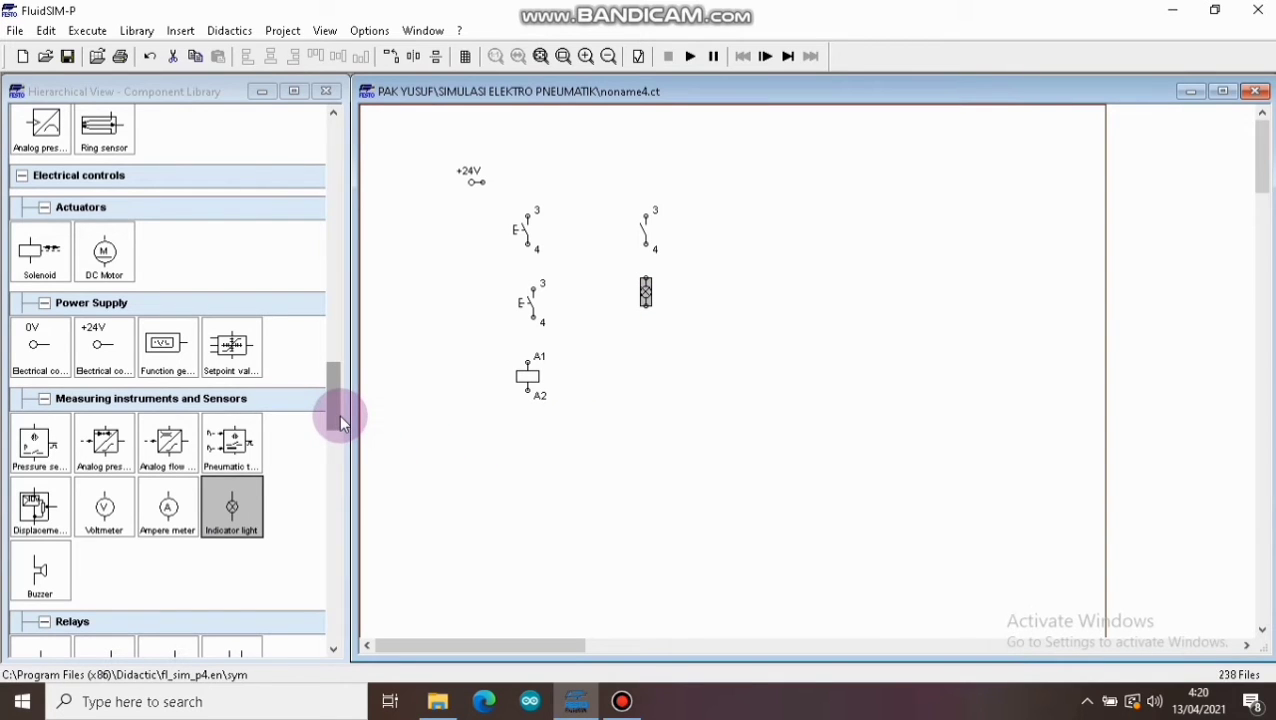
drag(50, 345, 476, 444)
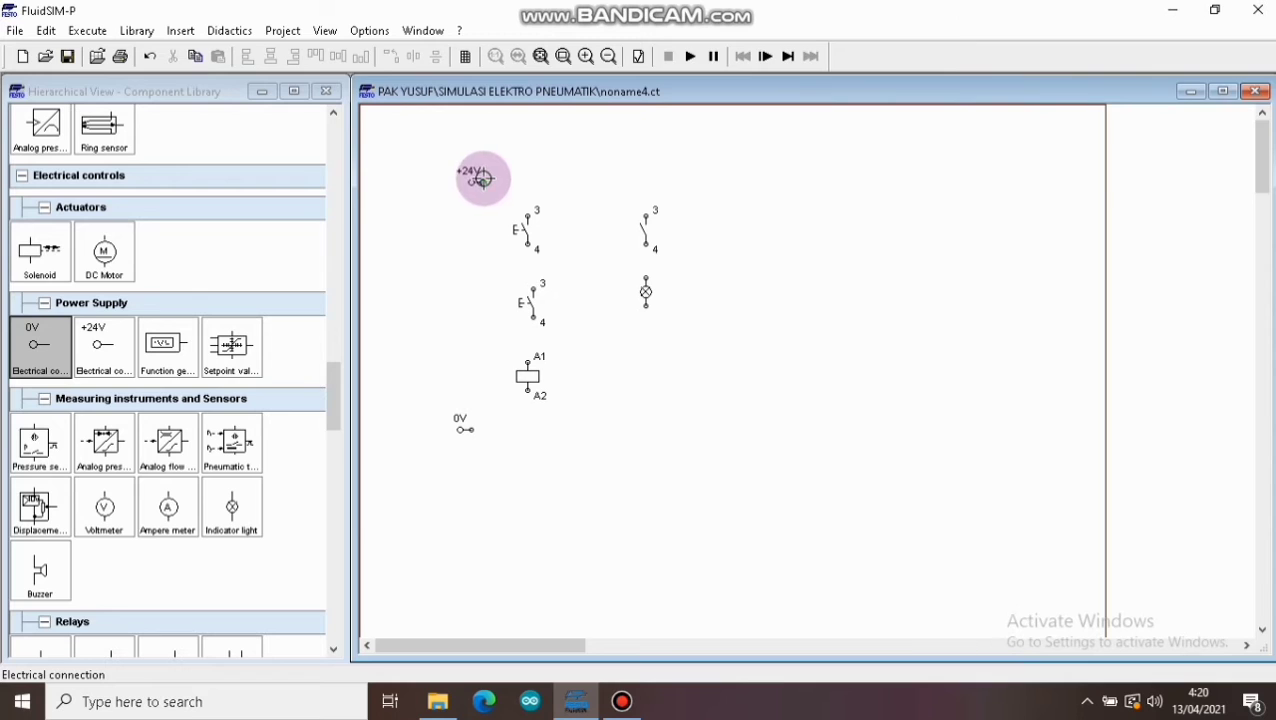
Wire the +24V supply to the make switch and the upper pushbutton, and connect the lower pushbutton in series, aligned beneath it
drag(483, 178, 648, 211)
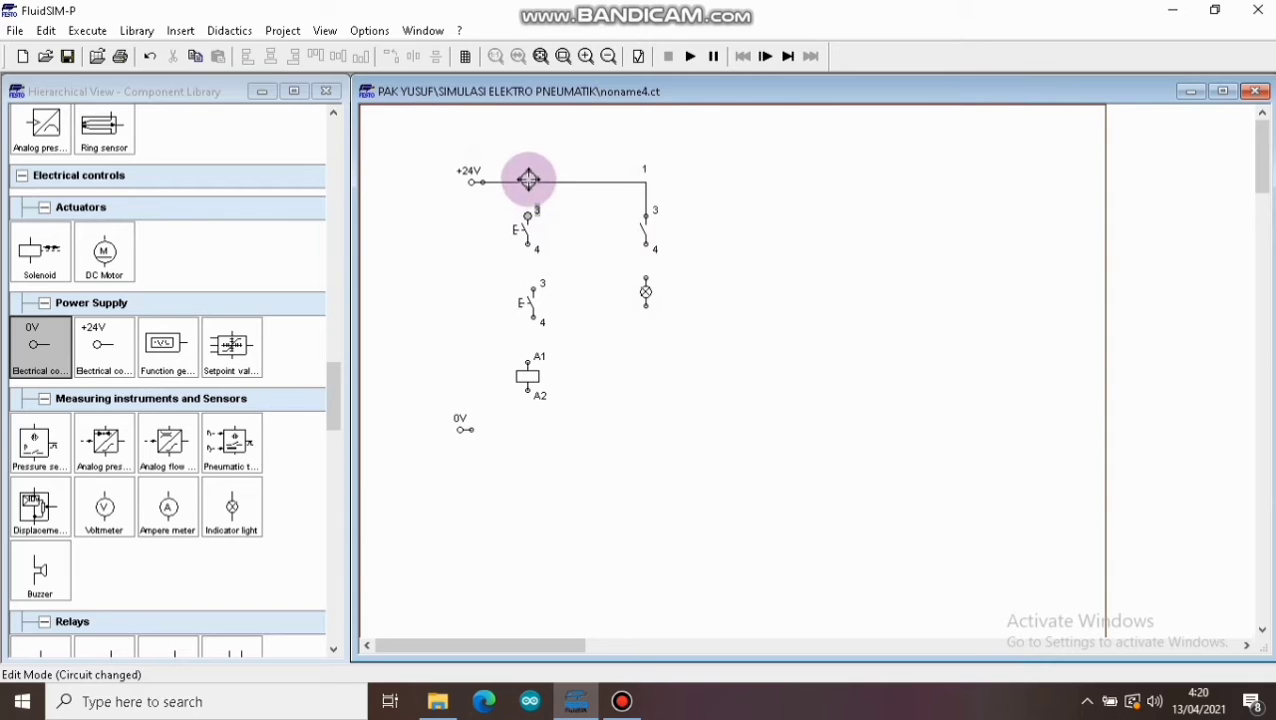
drag(528, 180, 527, 182)
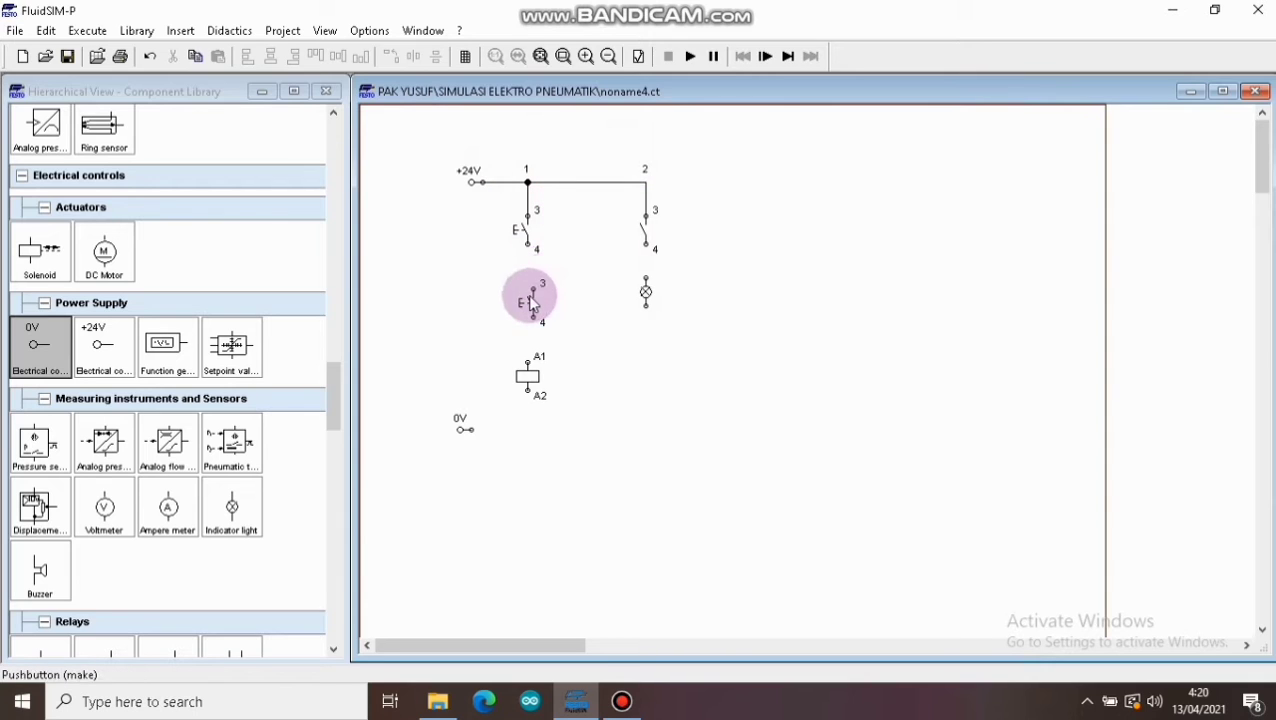
drag(533, 289, 529, 248)
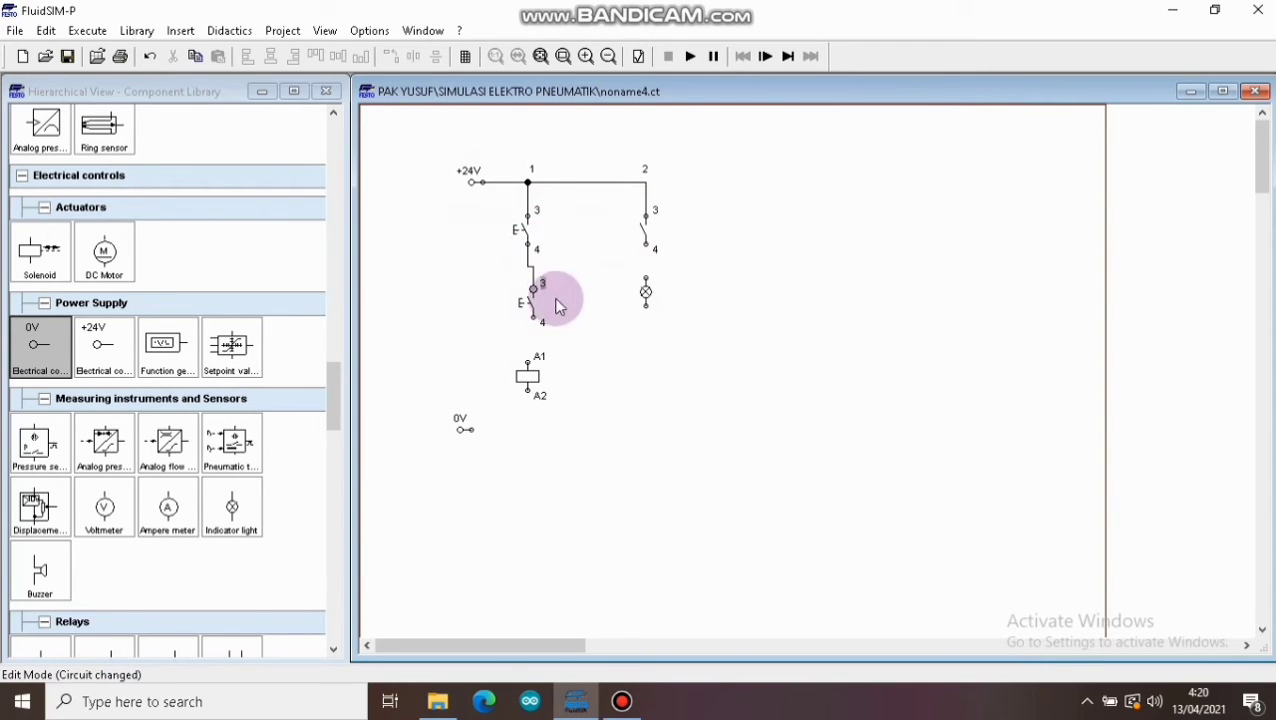
drag(530, 305, 521, 307)
click(586, 312)
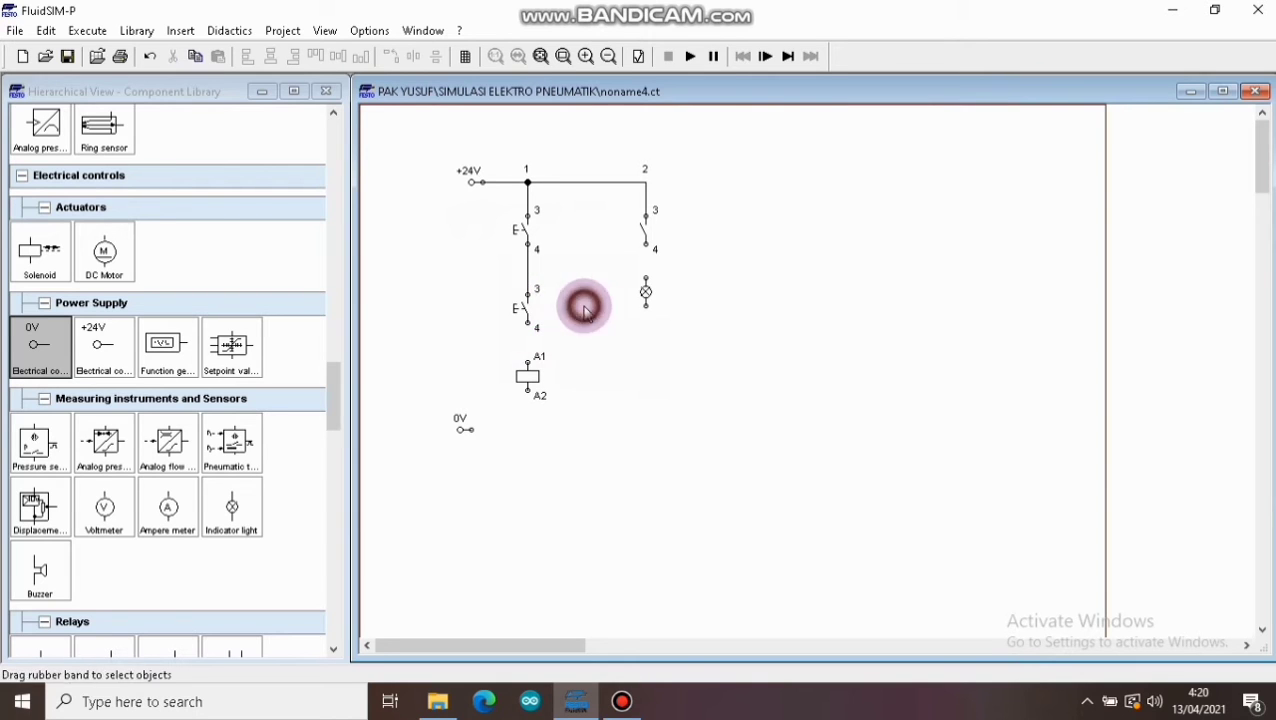
Wire the make switch to the indicator light, and terminal 4 of the lower pushbutton to relay terminal A1
drag(646, 281, 646, 245)
click(672, 279)
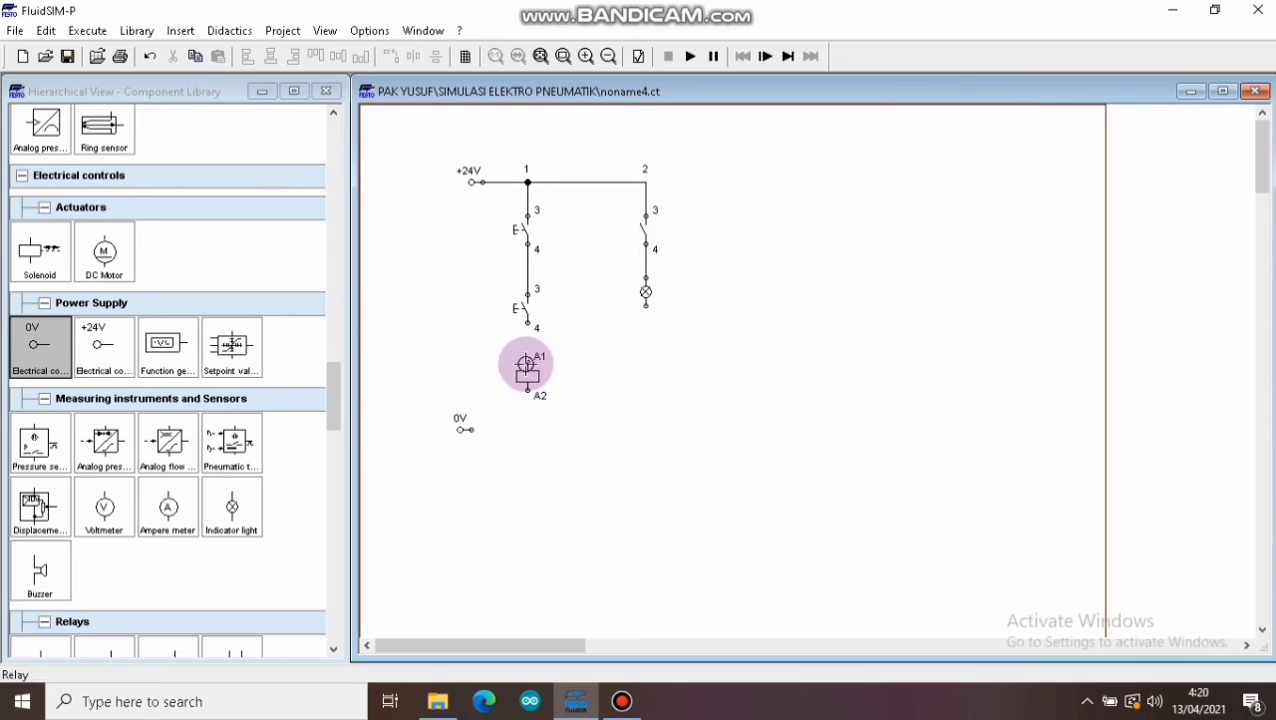
drag(527, 358, 527, 324)
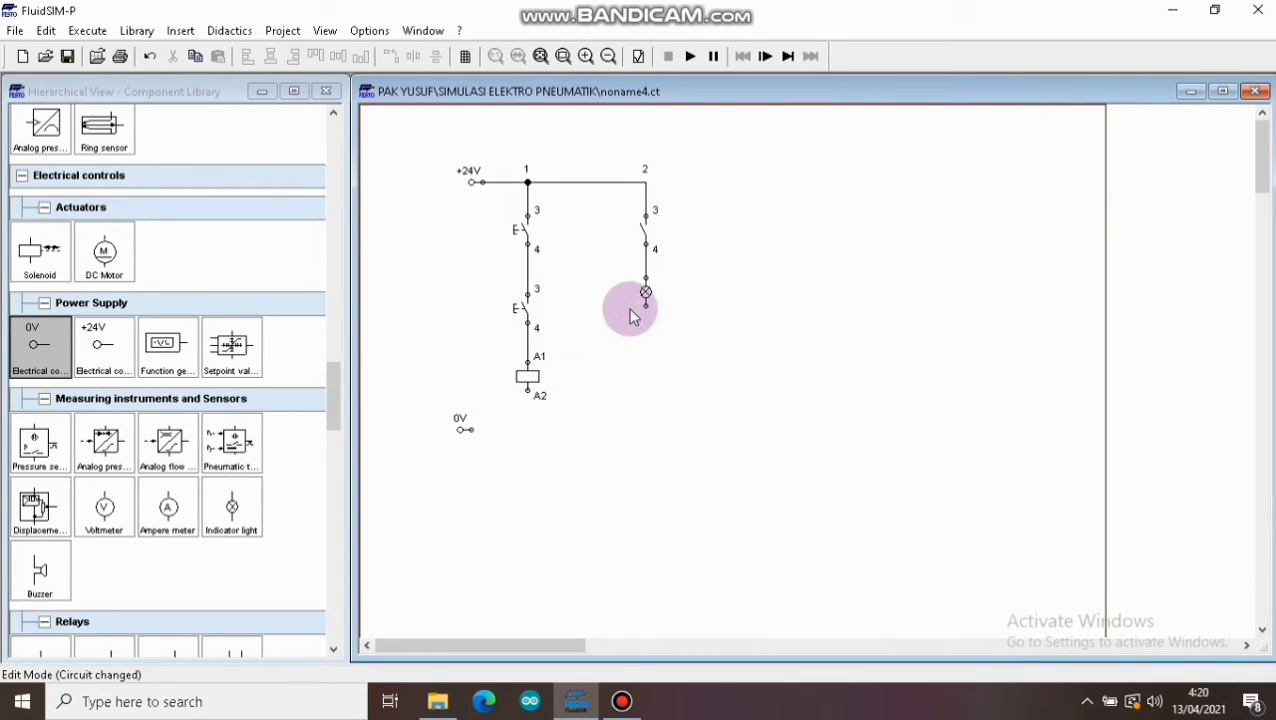
Wire the lower terminal of the indicator light to relay terminal A2 and connect the 0V supply at A2
drag(646, 303, 530, 393)
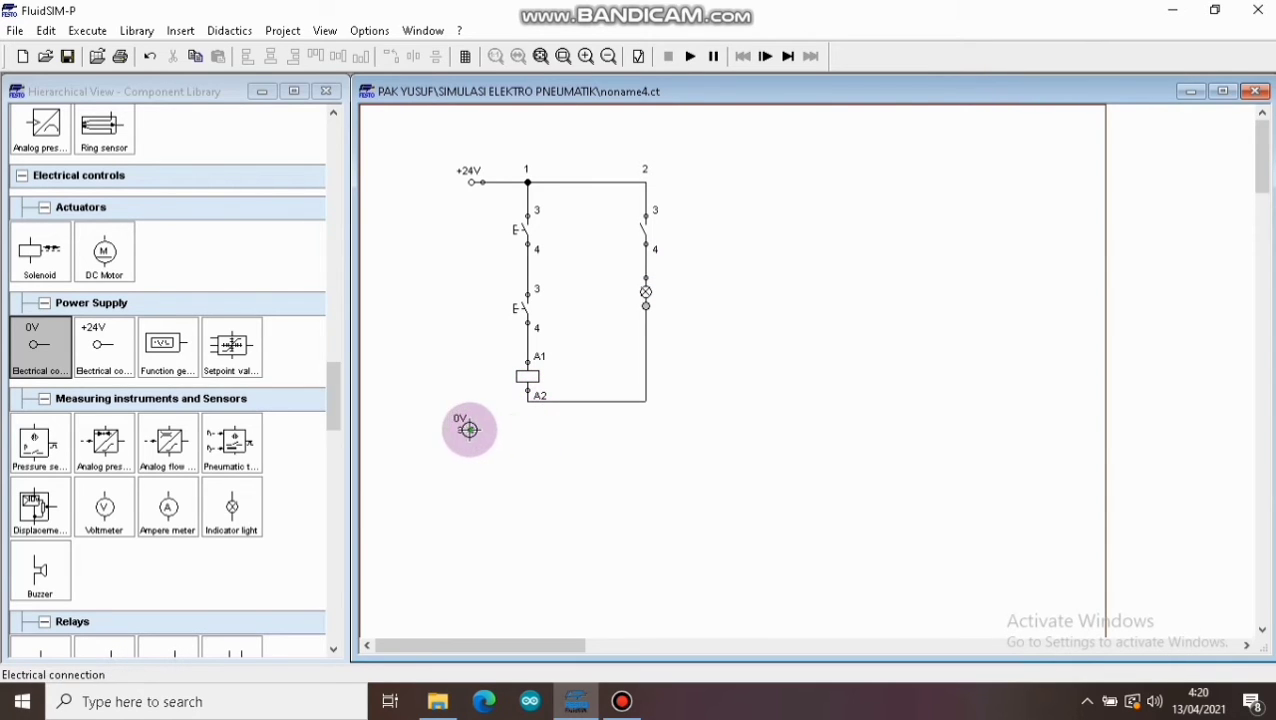
click(464, 428)
drag(456, 427, 533, 398)
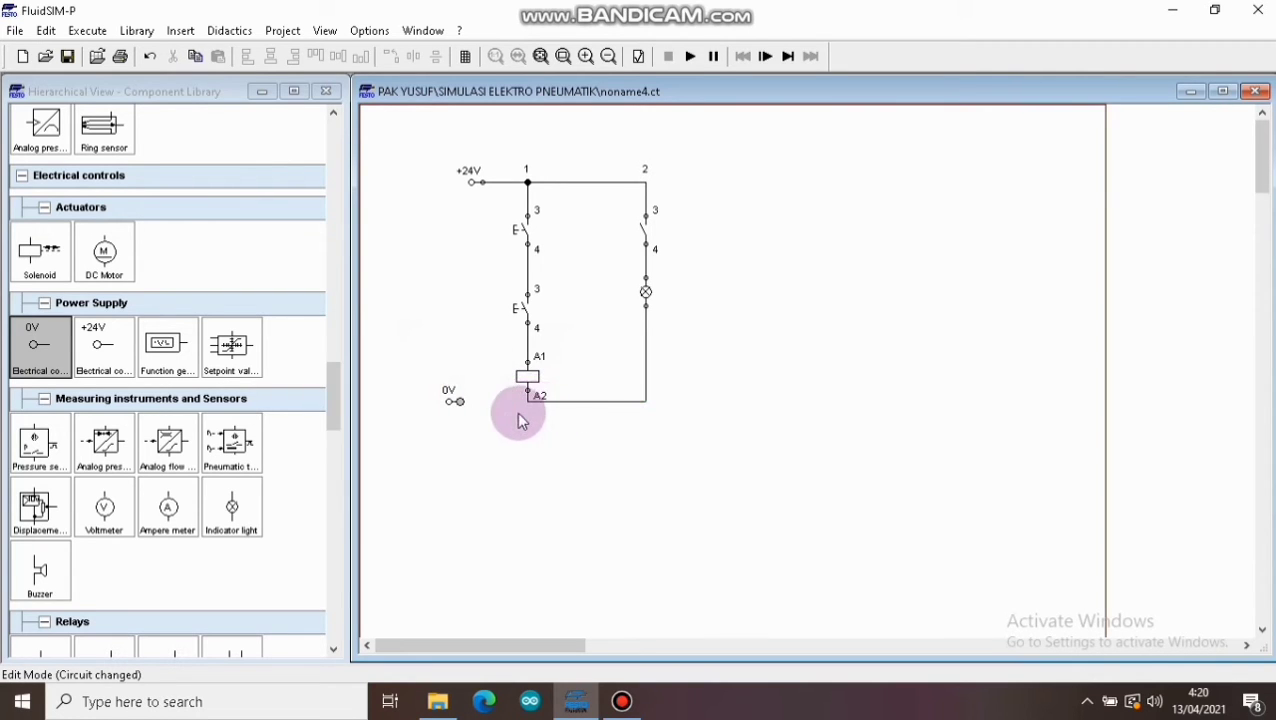
click(460, 402)
drag(460, 402, 527, 399)
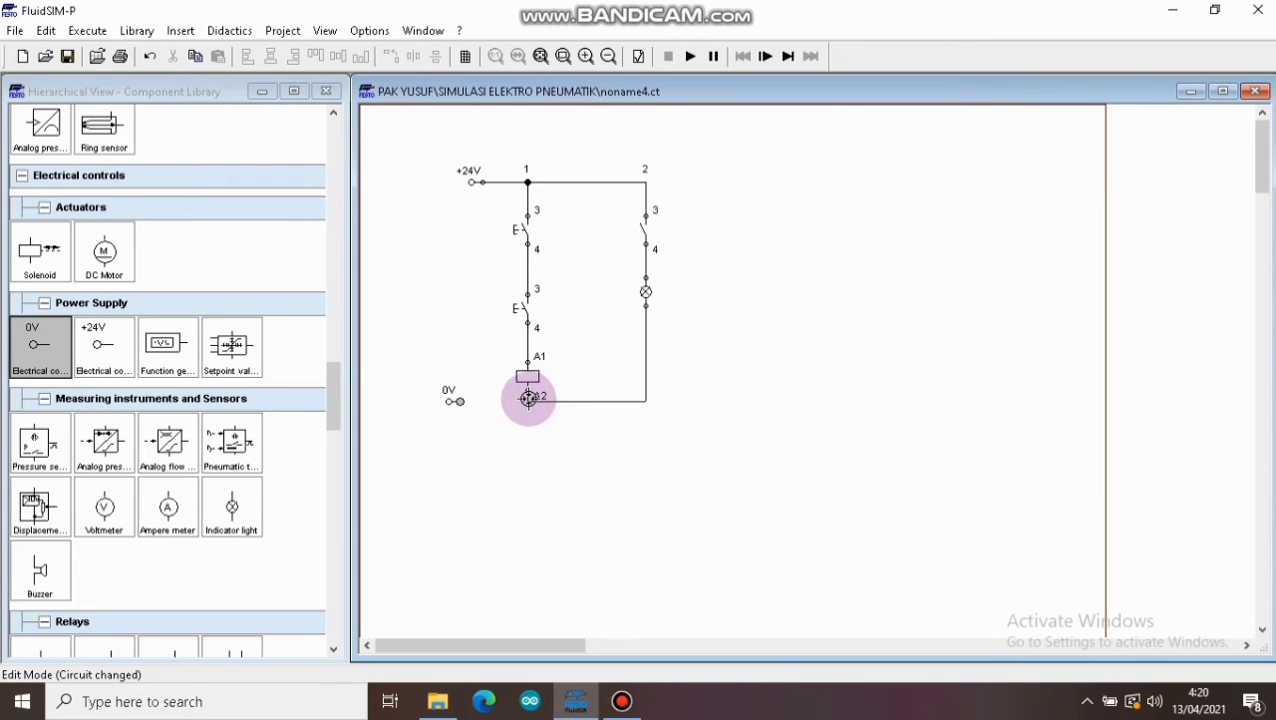
drag(528, 398, 440, 395)
click(503, 428)
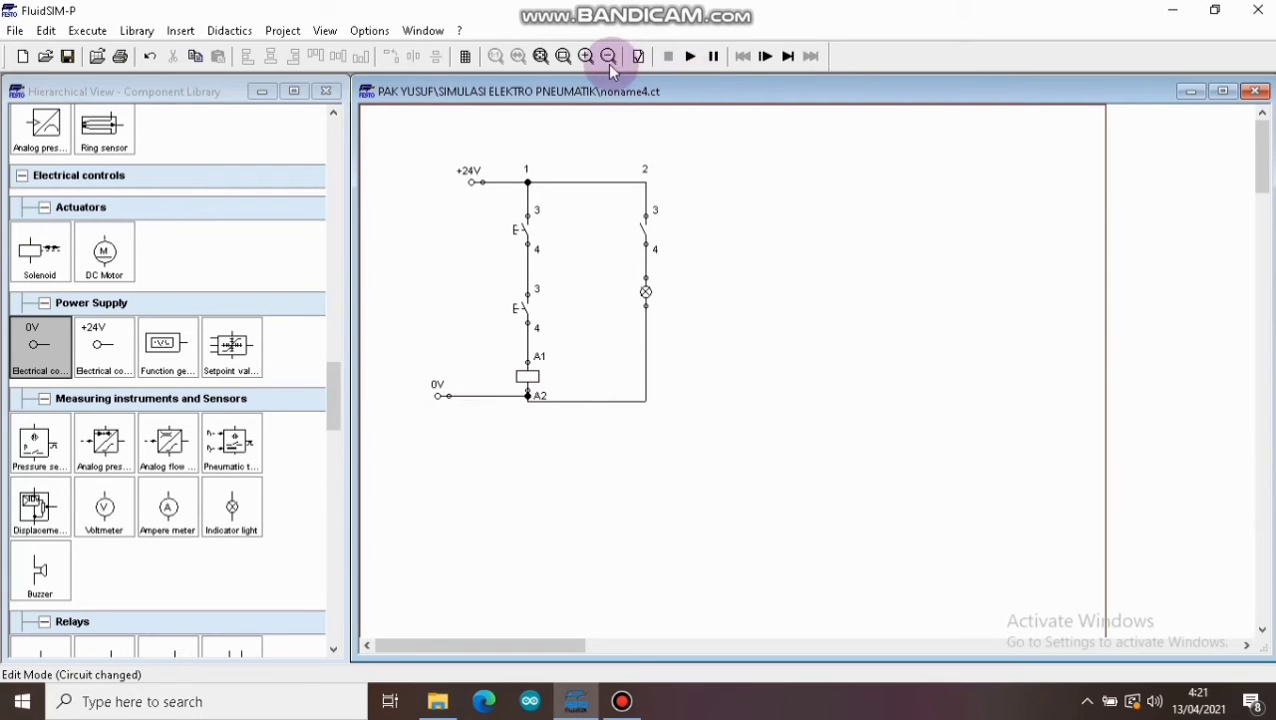
Label the upper pushbutton S1 and the lower pushbutton S2
click(580, 57)
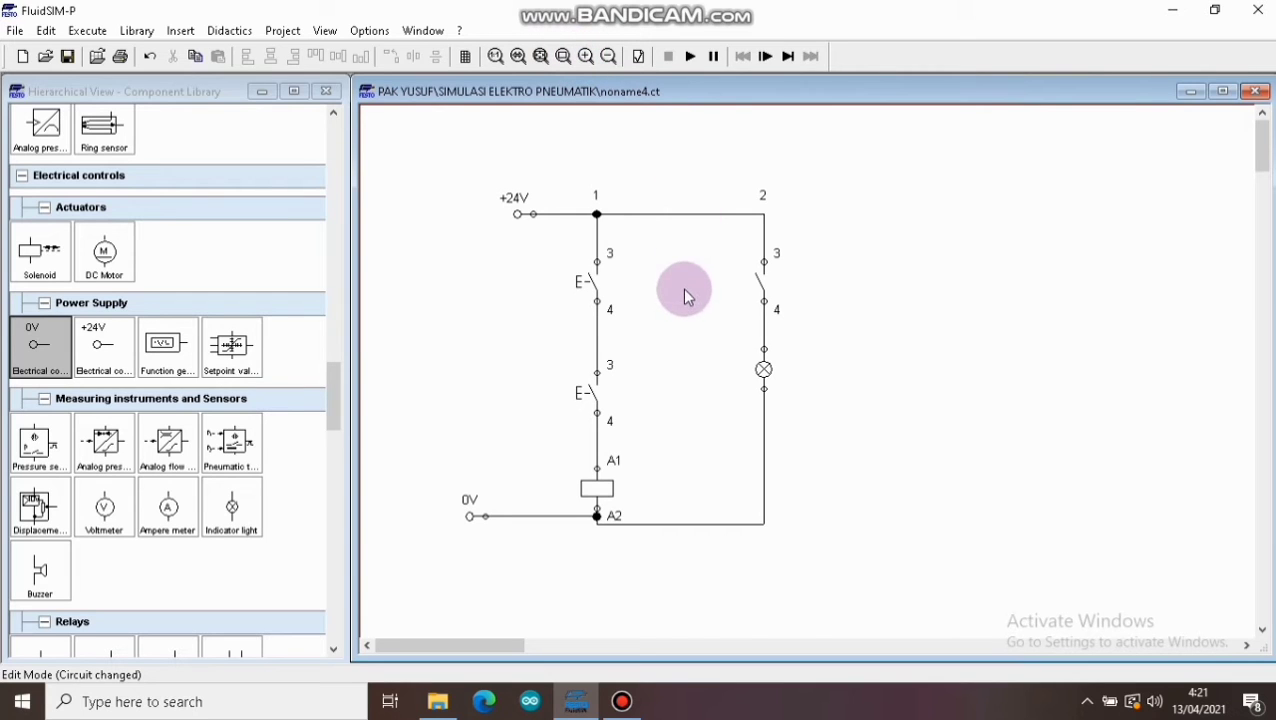
double_click(590, 282)
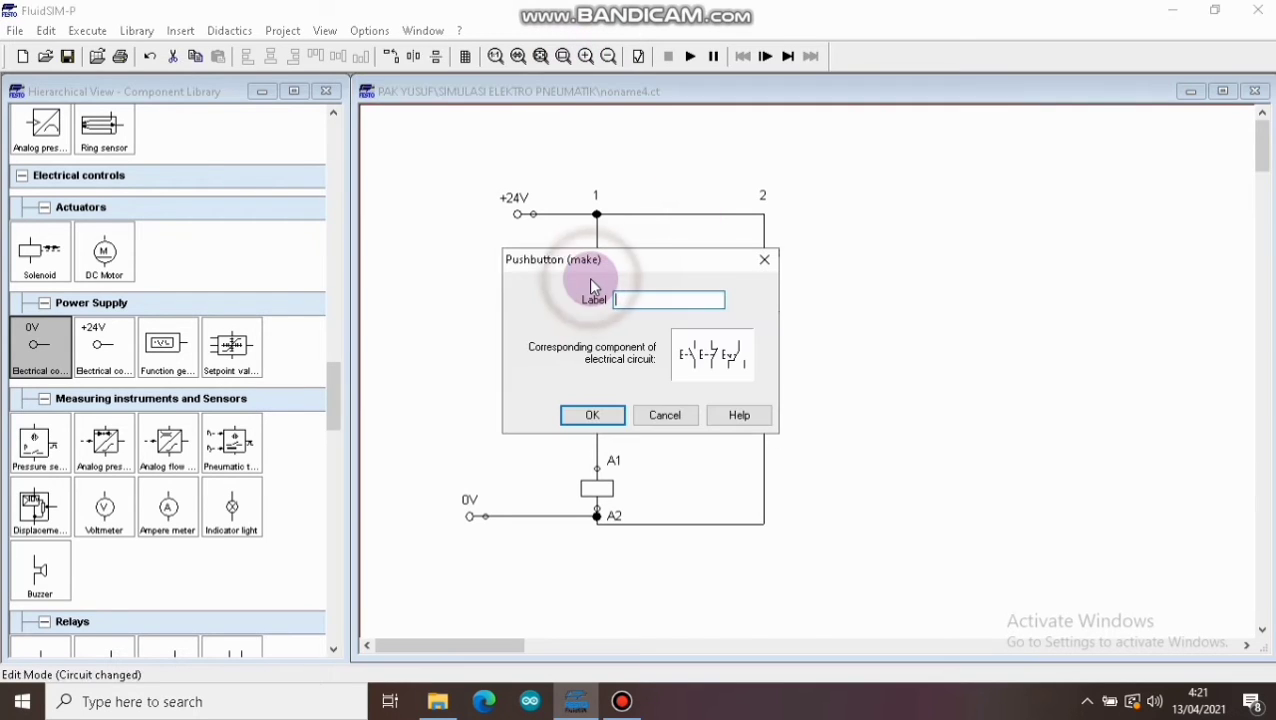
text(S1)
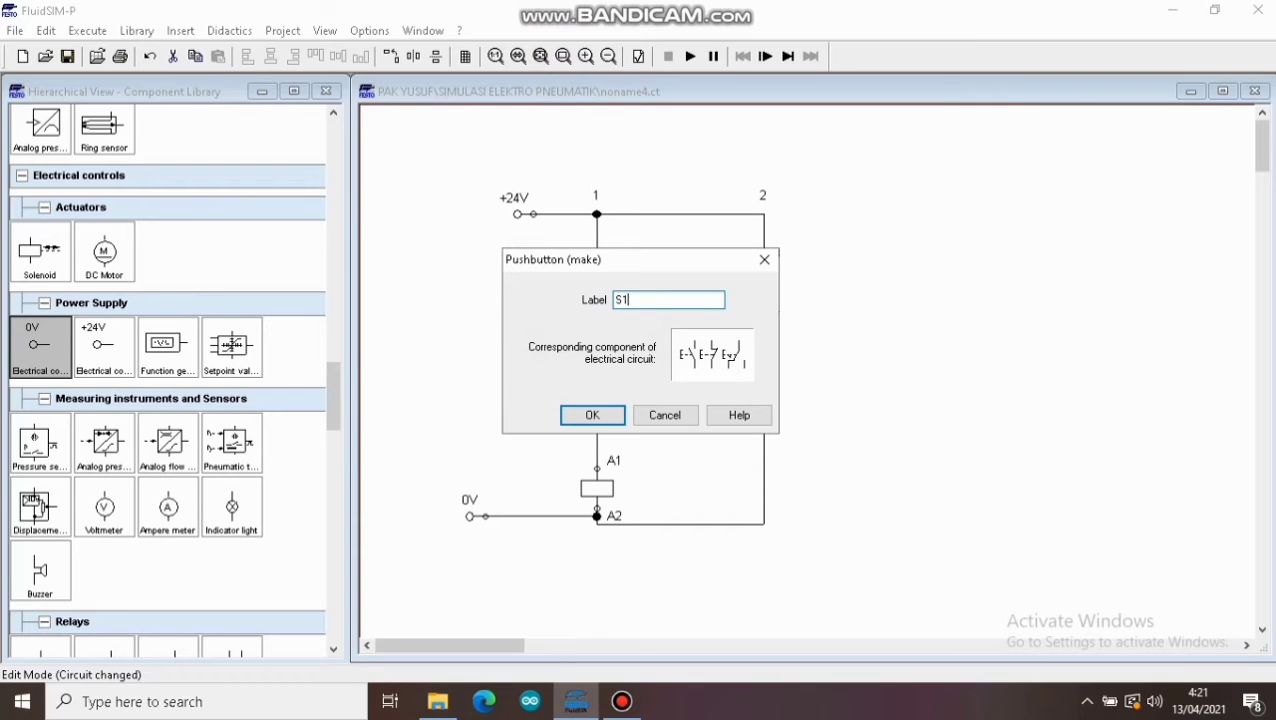
key(Return)
double_click(594, 408)
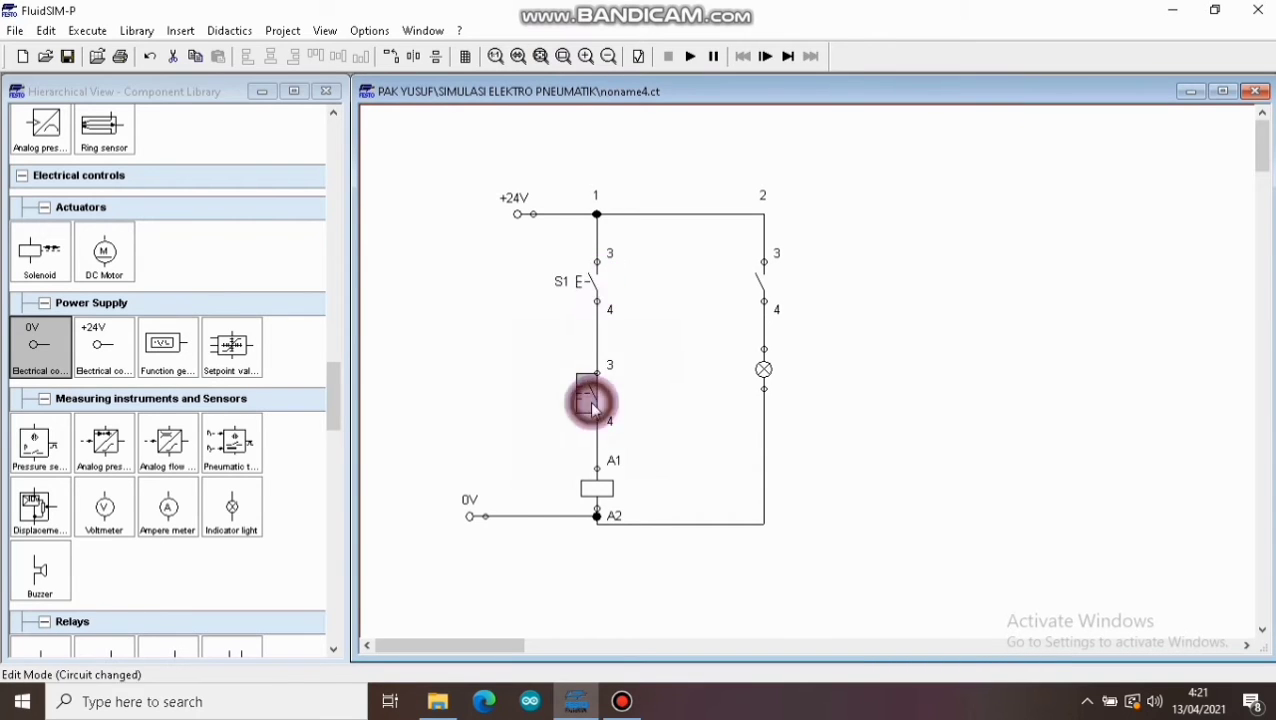
text(S2)
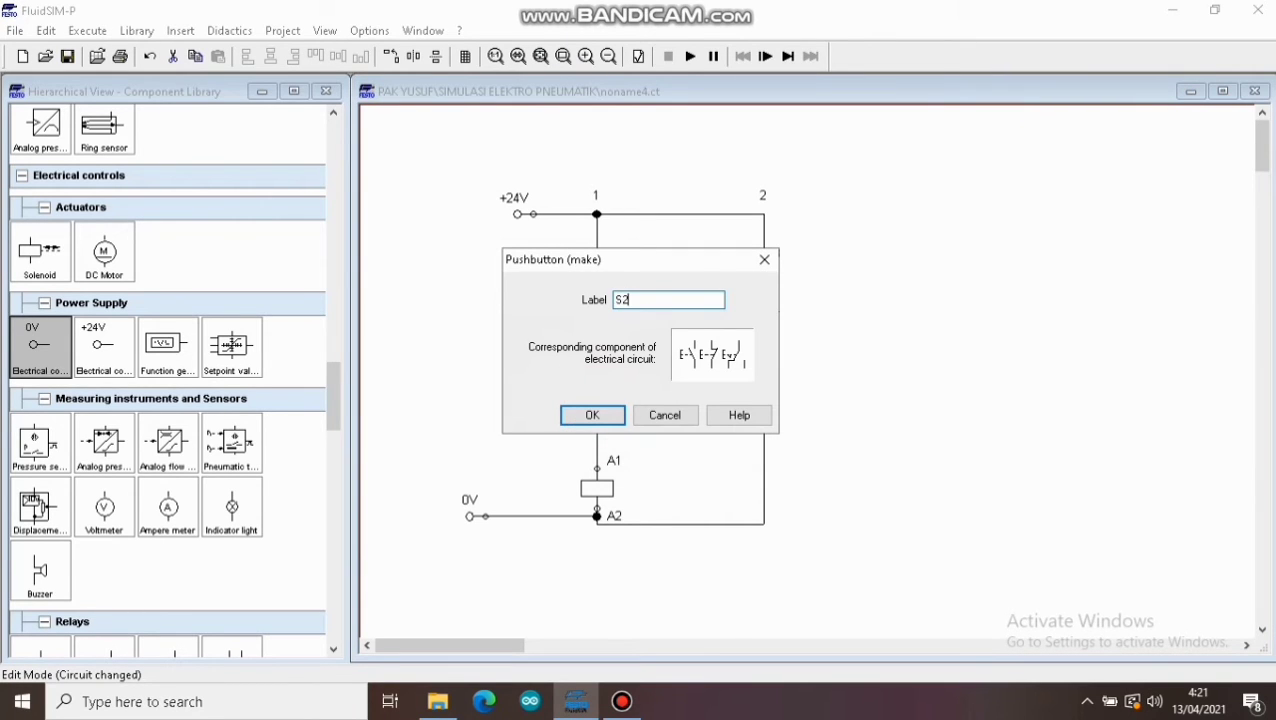
key(Return)
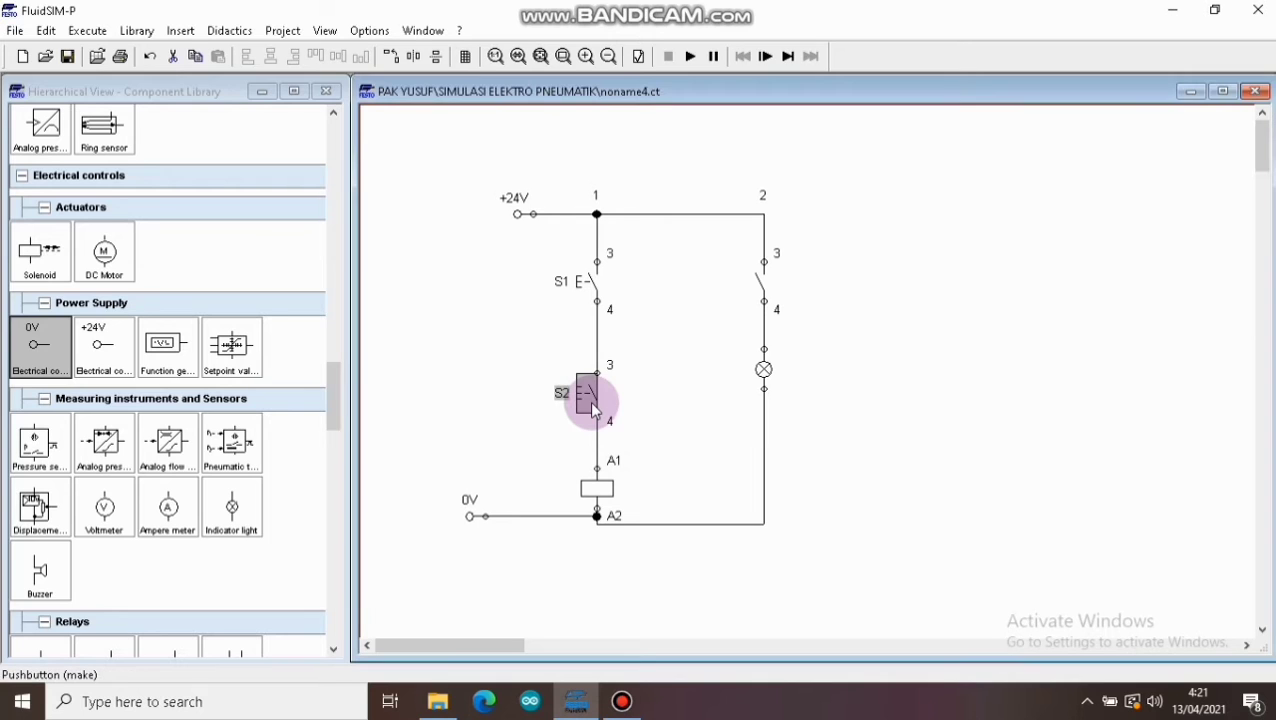
Label the make switch in path 2 and the relay coil in path 1 both R1
double_click(760, 290)
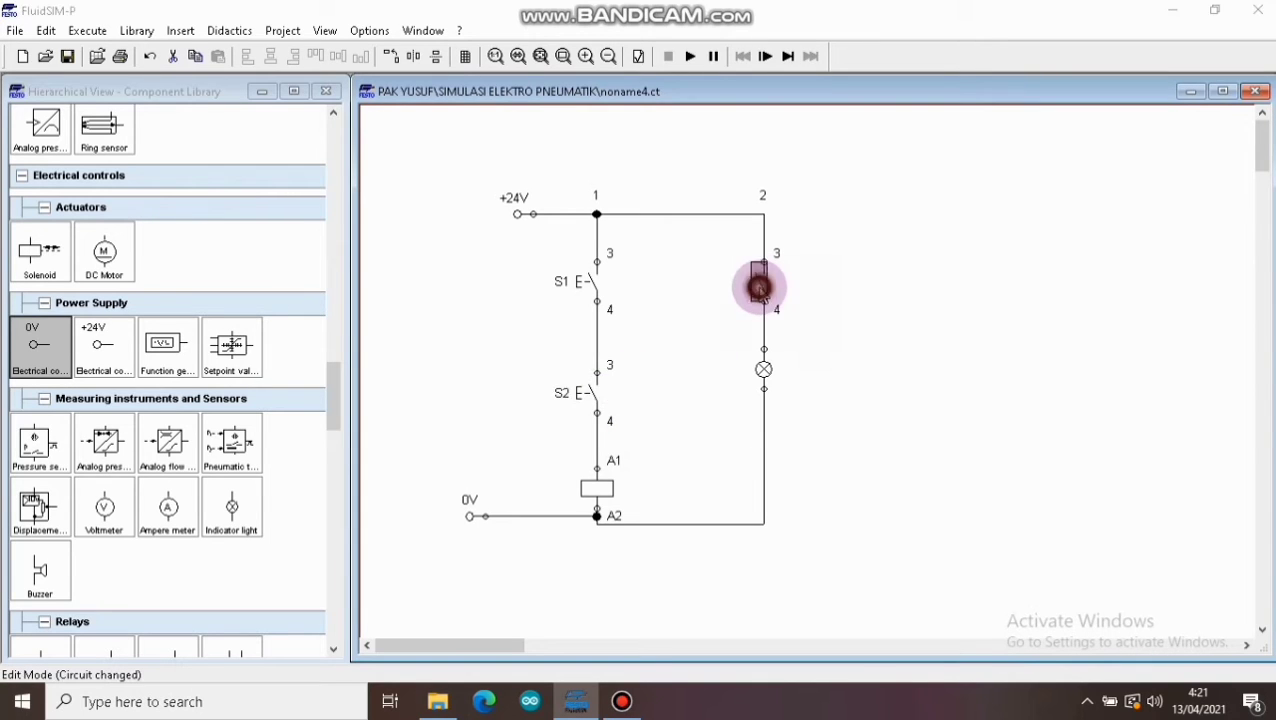
text(R1)
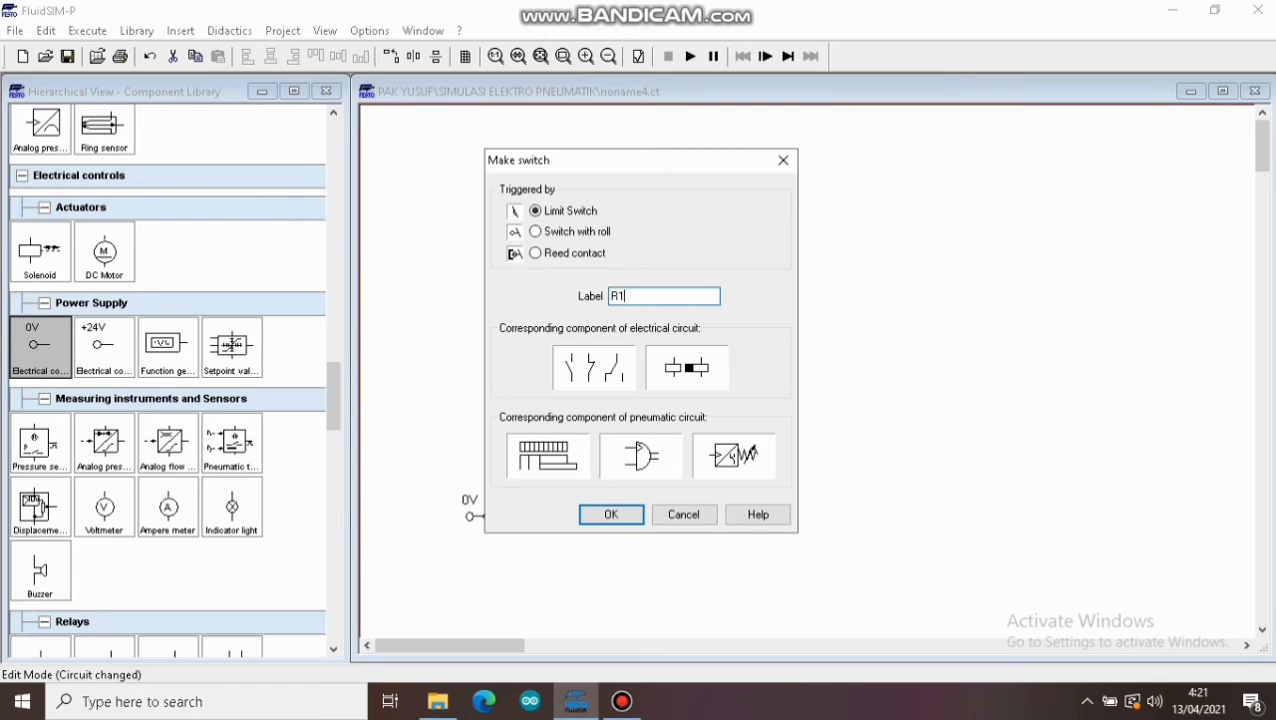
key(Return)
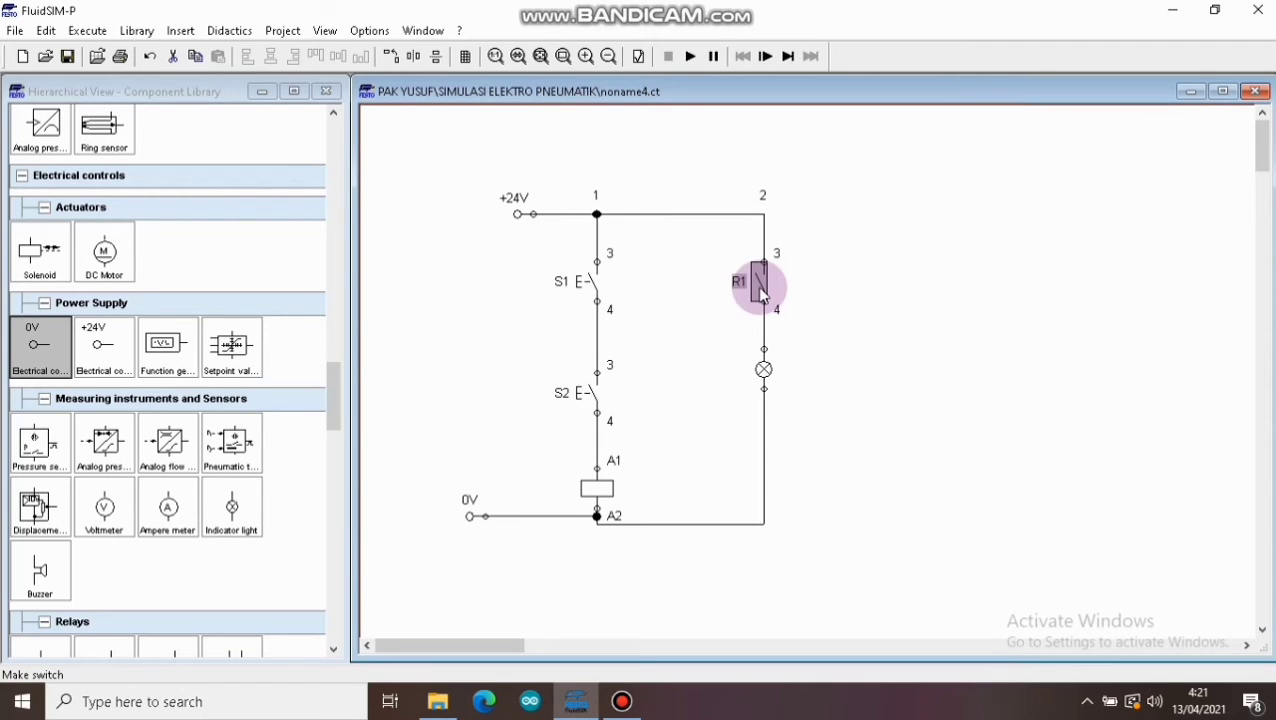
double_click(600, 490)
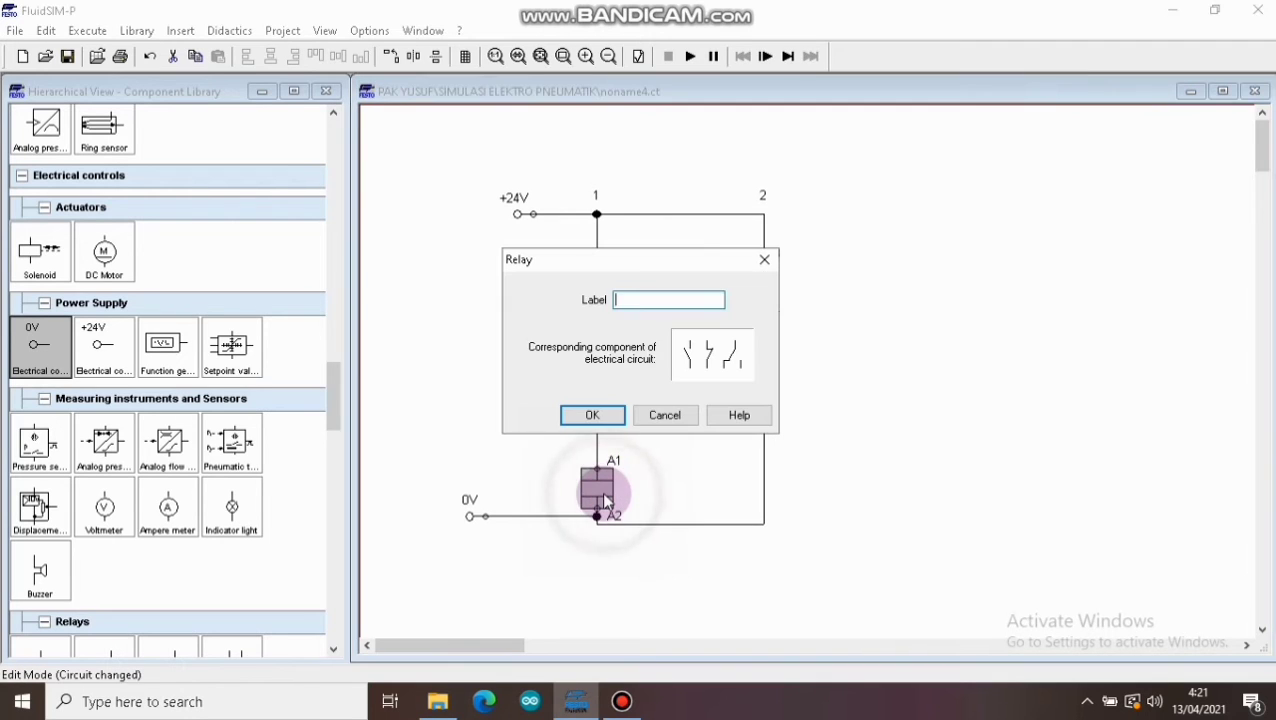
text(R1)
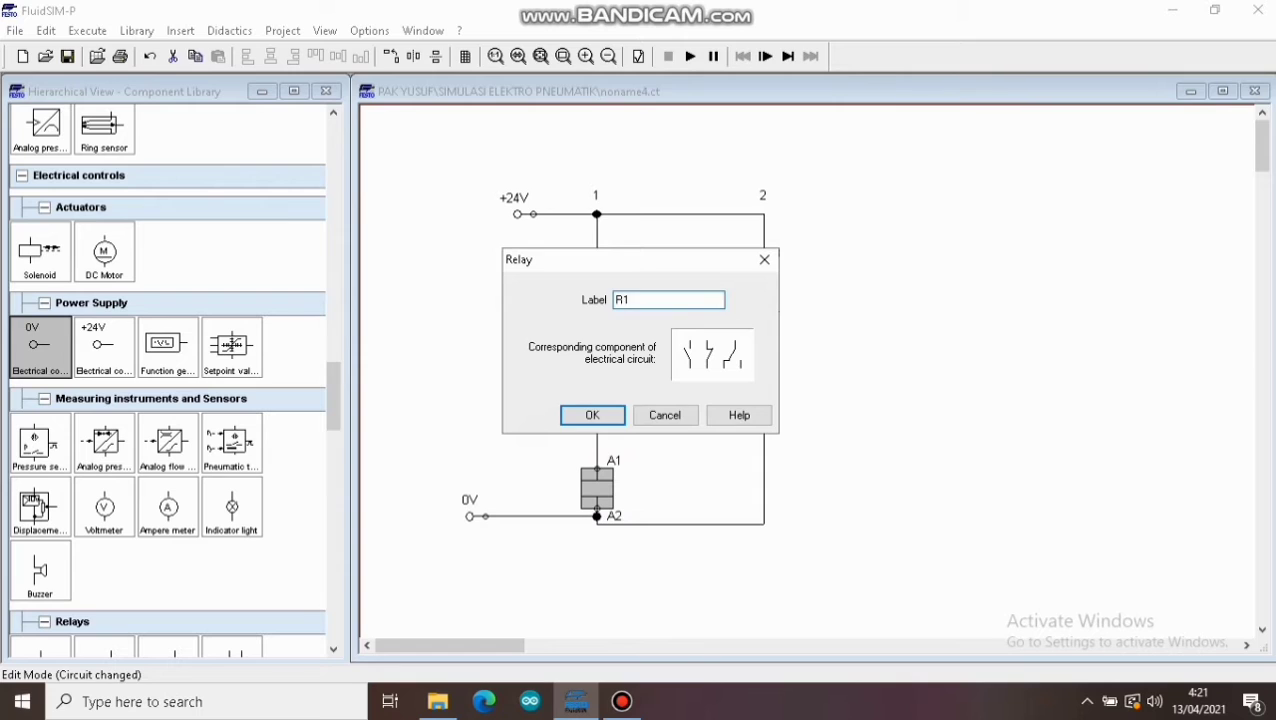
key(Return)
click(658, 454)
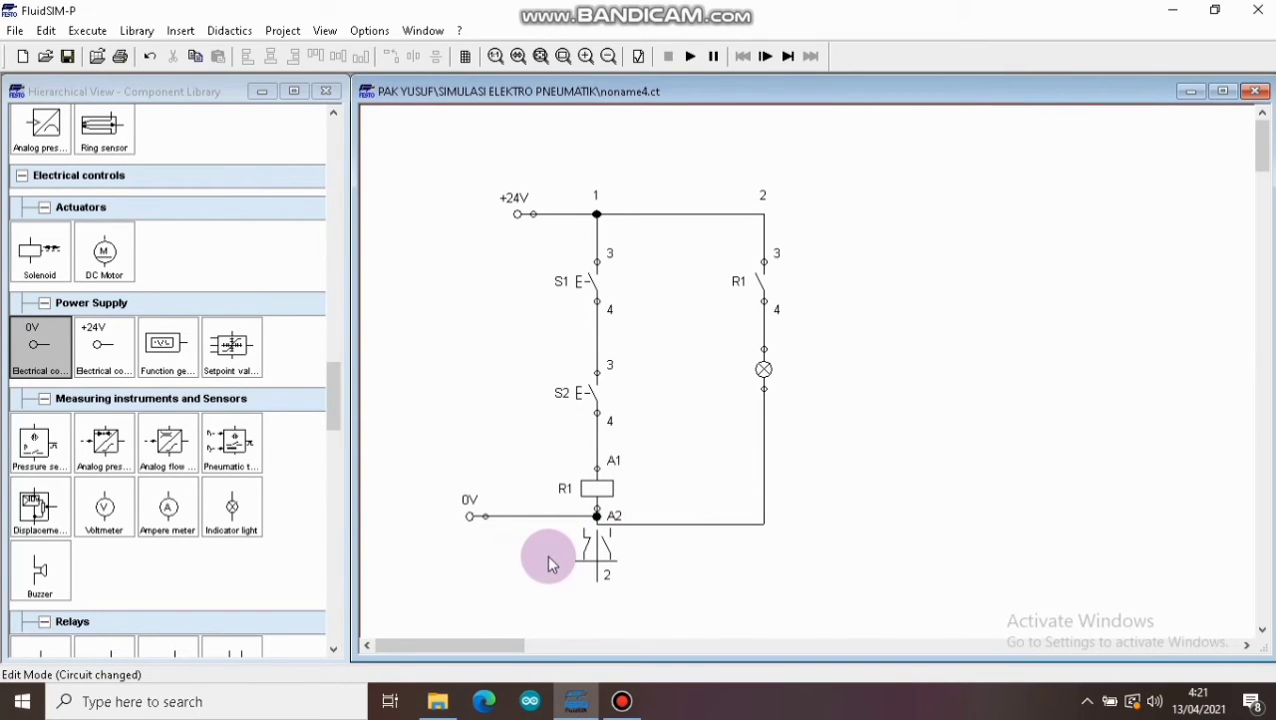
Simulate the series circuit and operate pushbuttons S1 and S2 individually to examine the relay and indicator light
click(690, 57)
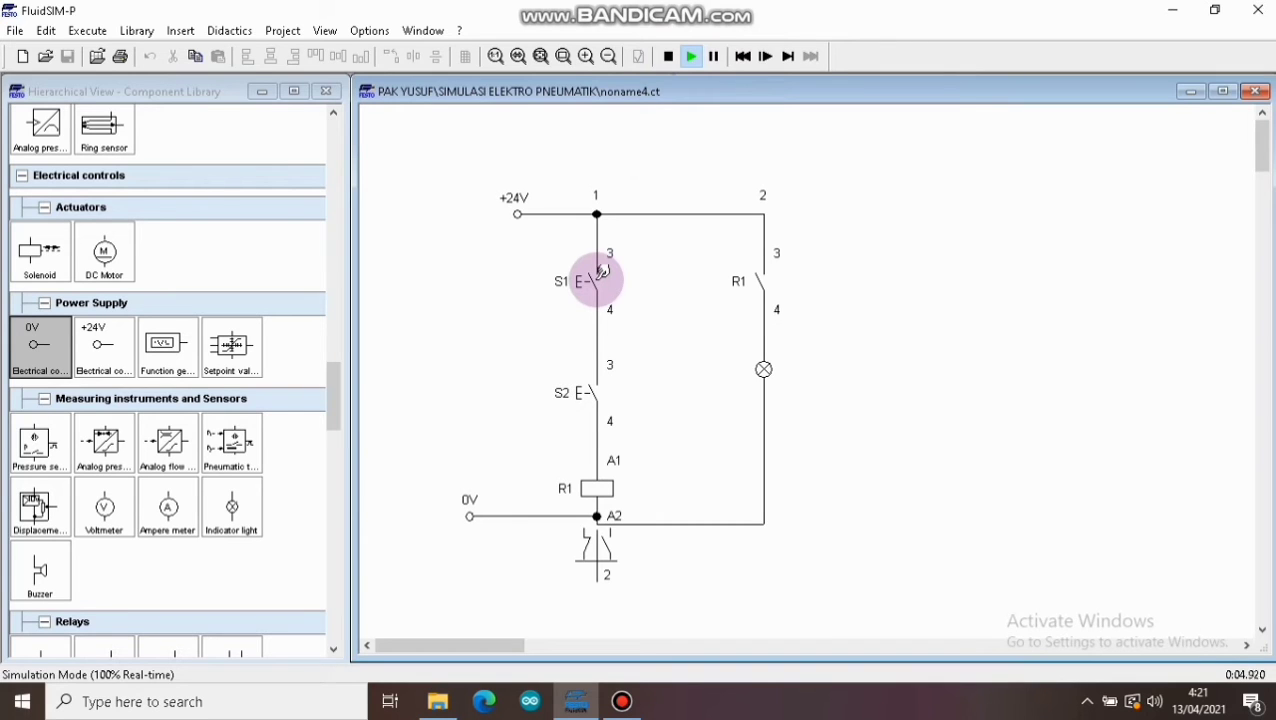
click(602, 270)
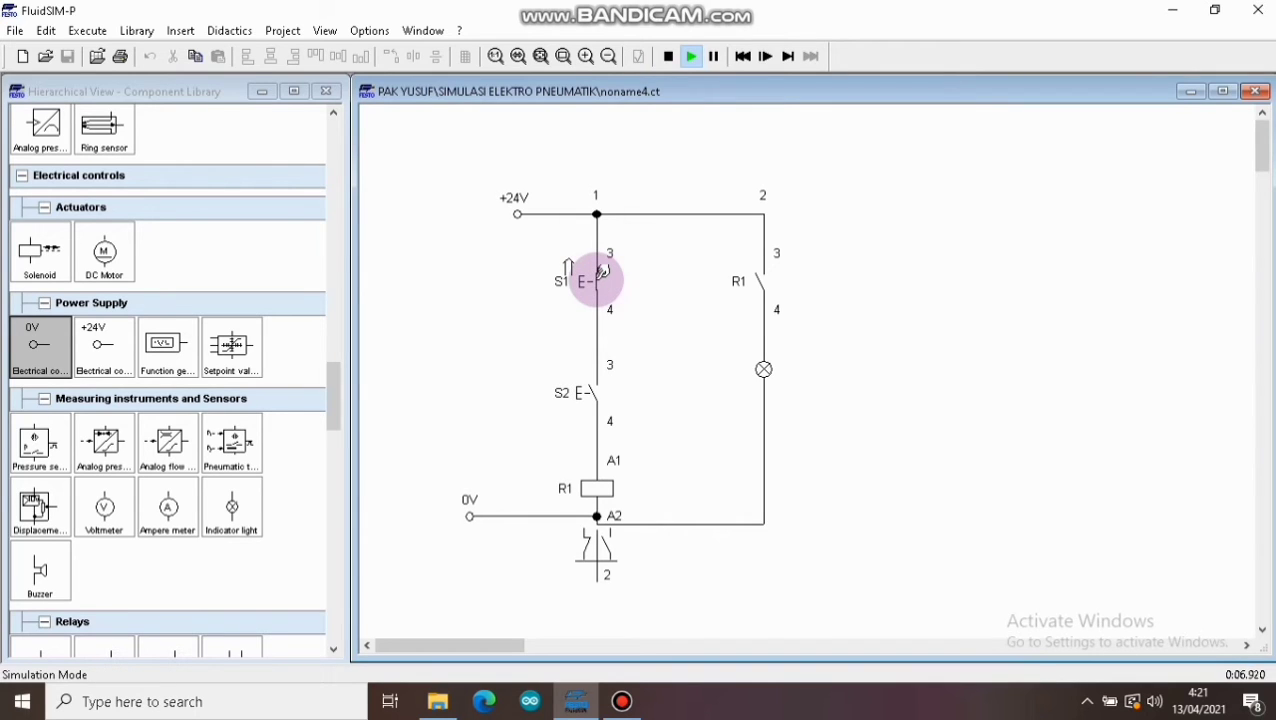
drag(602, 270, 601, 384)
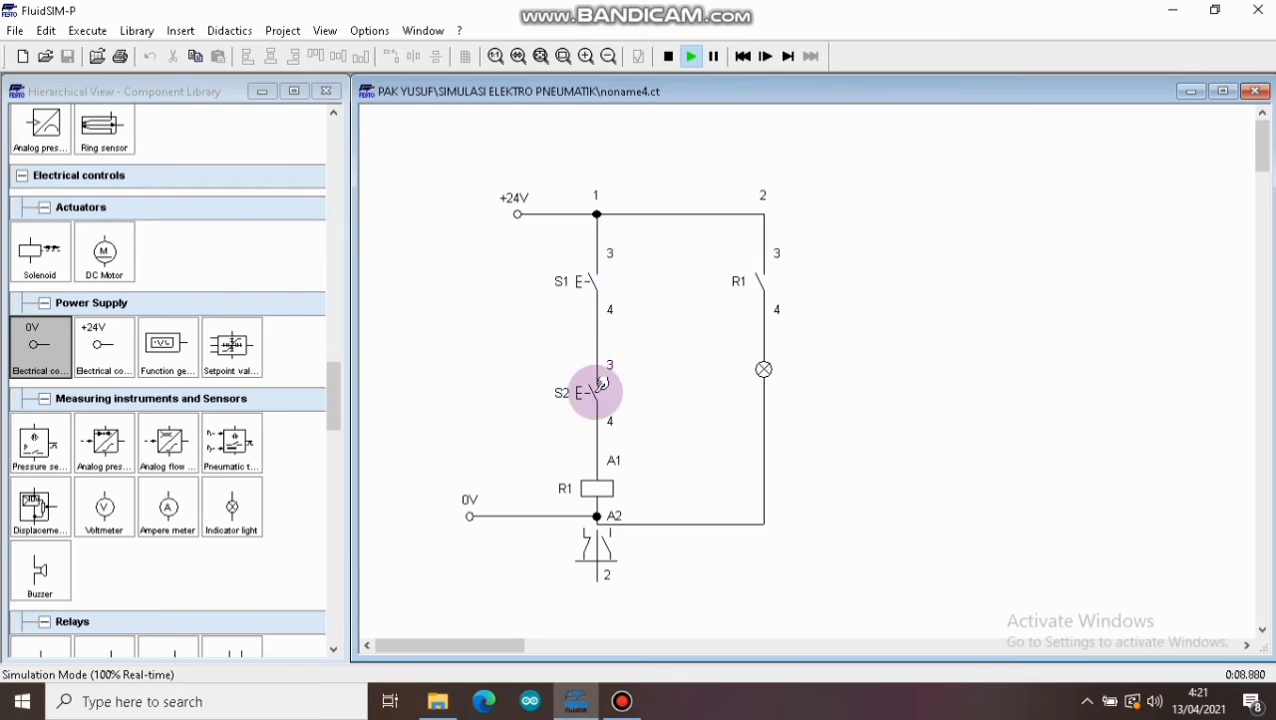
click(601, 384)
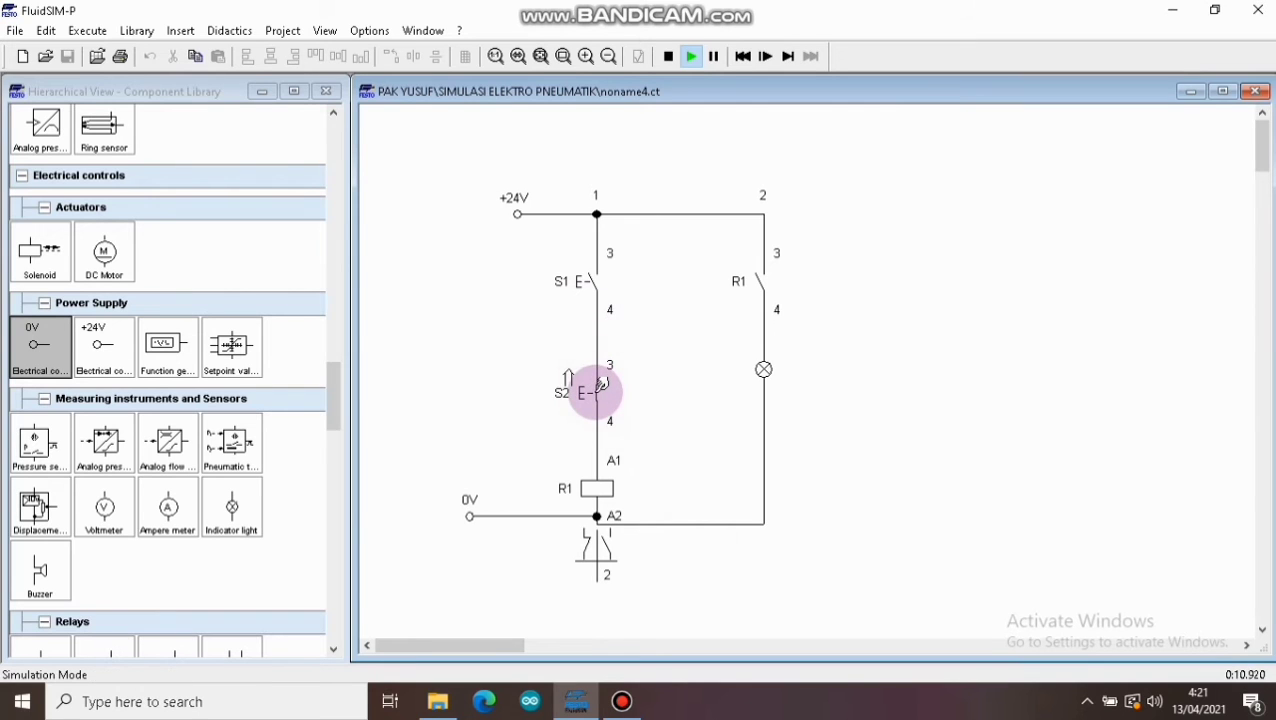
click(600, 268)
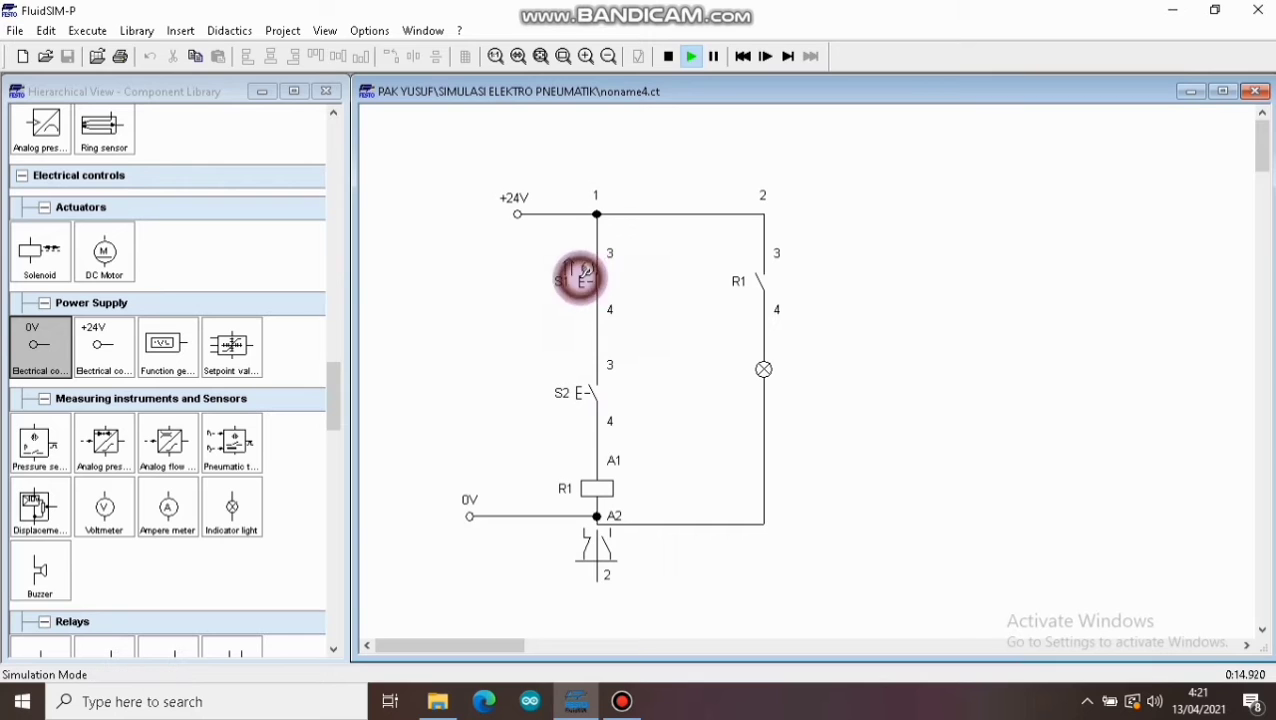
click(585, 370)
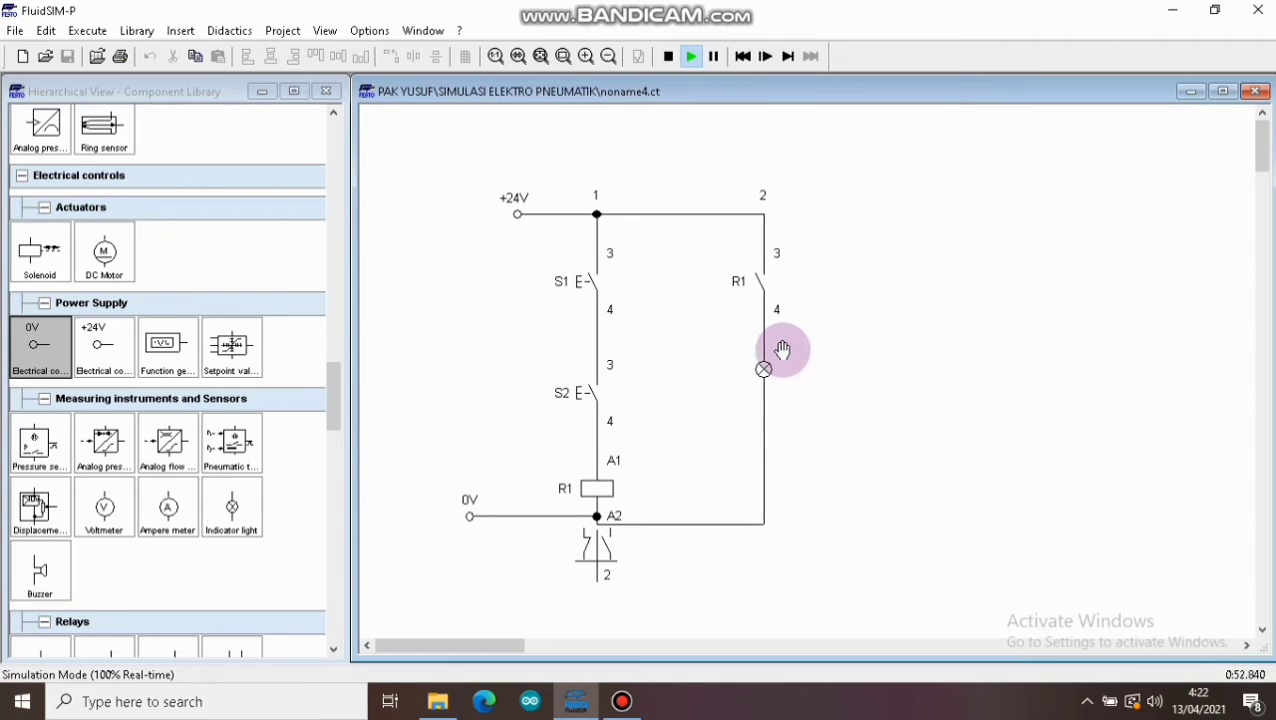
click(601, 274)
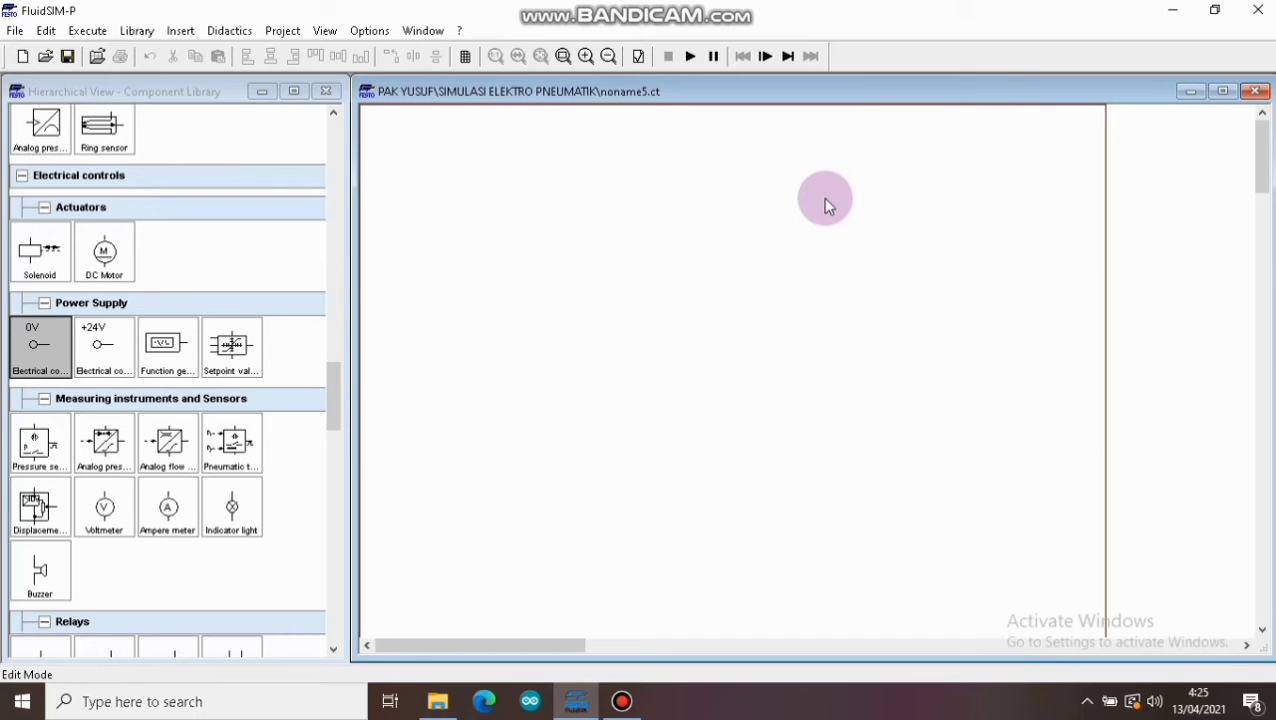
Place a +24V supply in the empty circuit and a make pushbutton below and to its right
drag(339, 414, 339, 427)
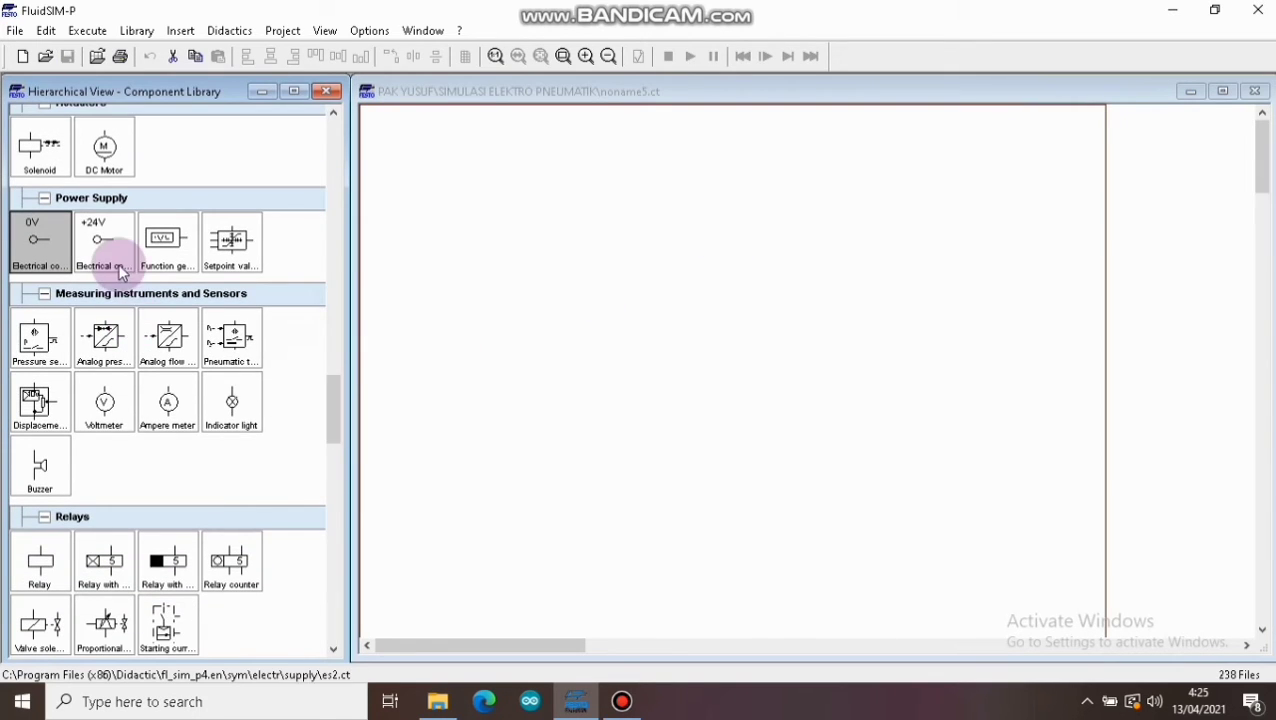
drag(100, 245, 500, 182)
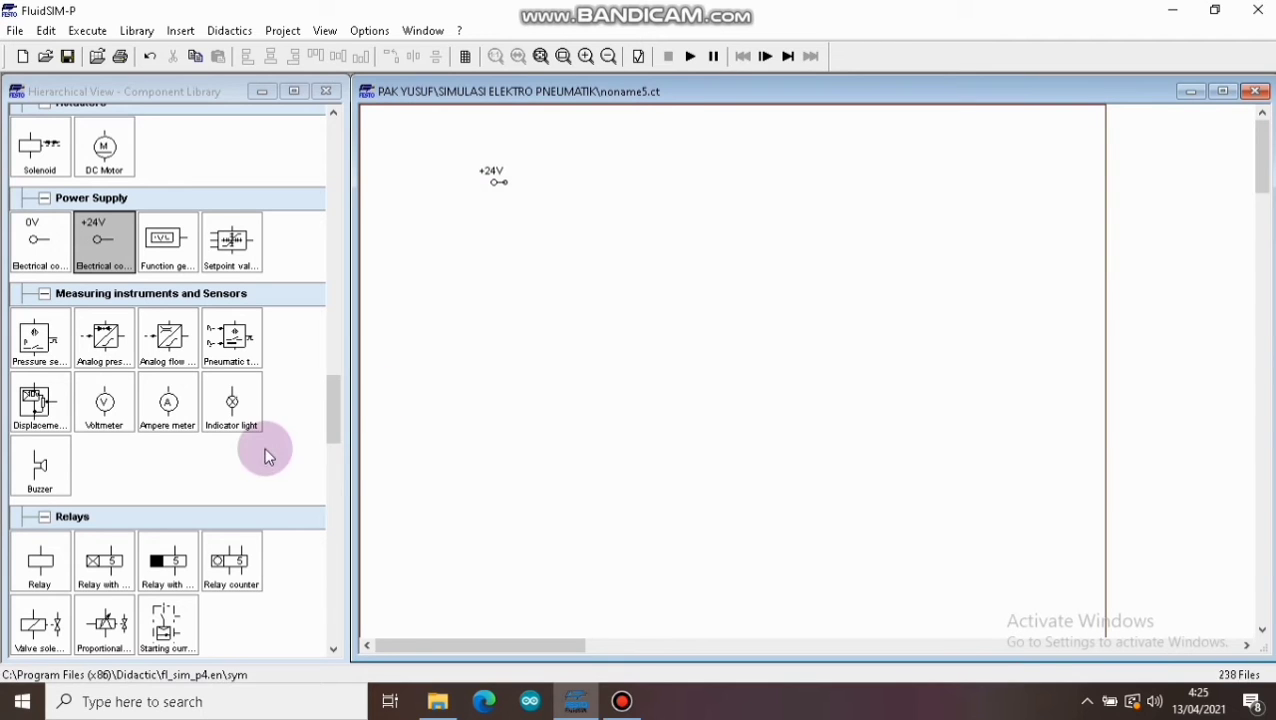
drag(337, 409, 326, 454)
drag(55, 414, 565, 250)
click(587, 245)
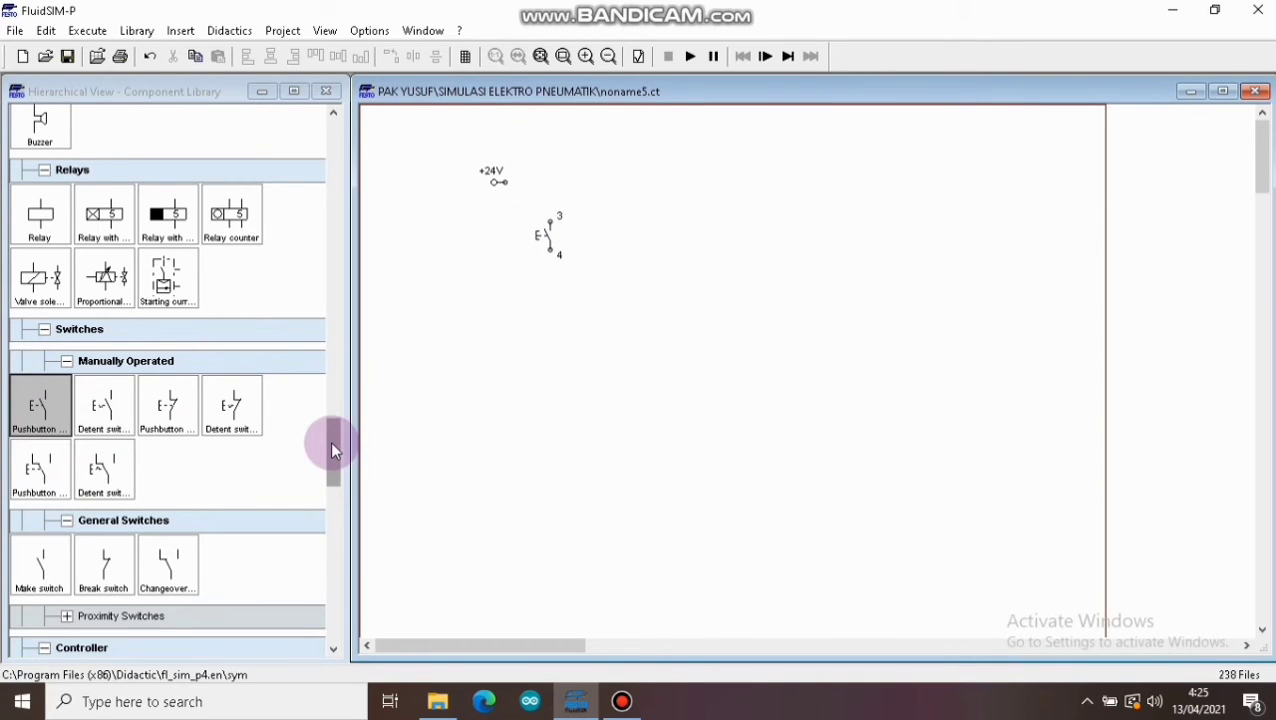
Place a make switch beside the pushbutton, a break pushbutton below that switch, and a second make switch further right
drag(40, 566, 612, 234)
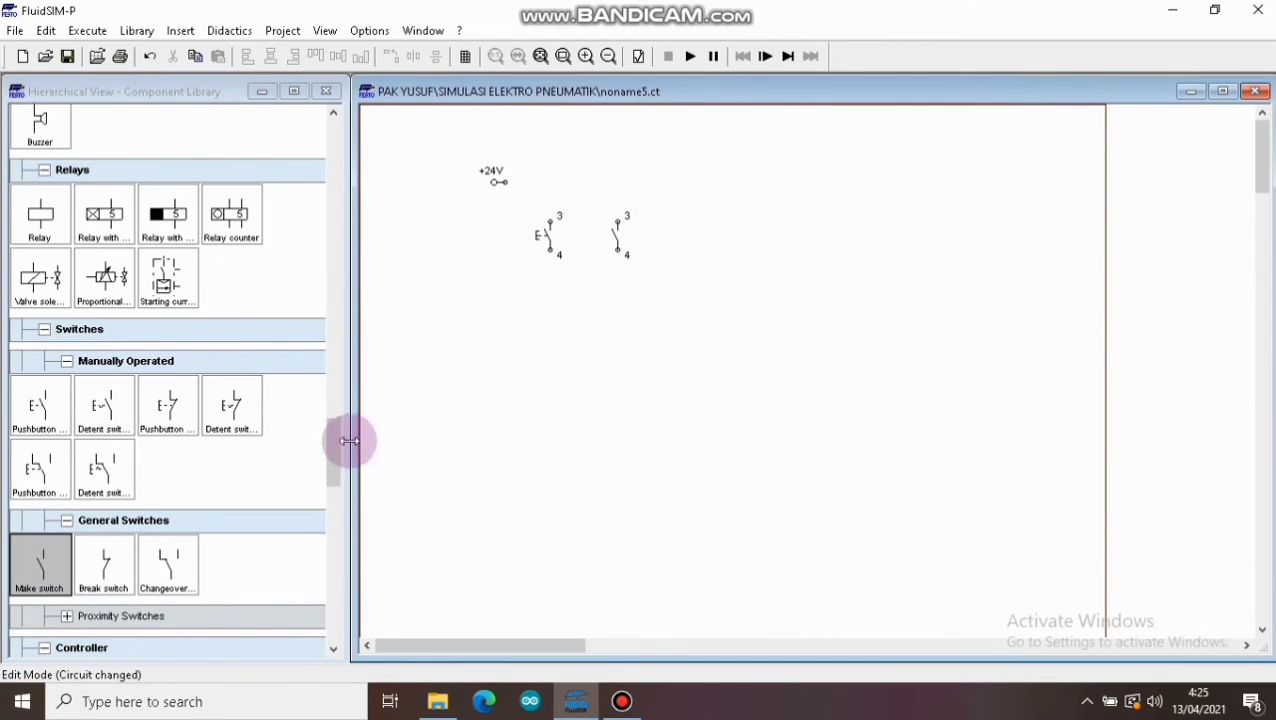
drag(332, 444, 331, 464)
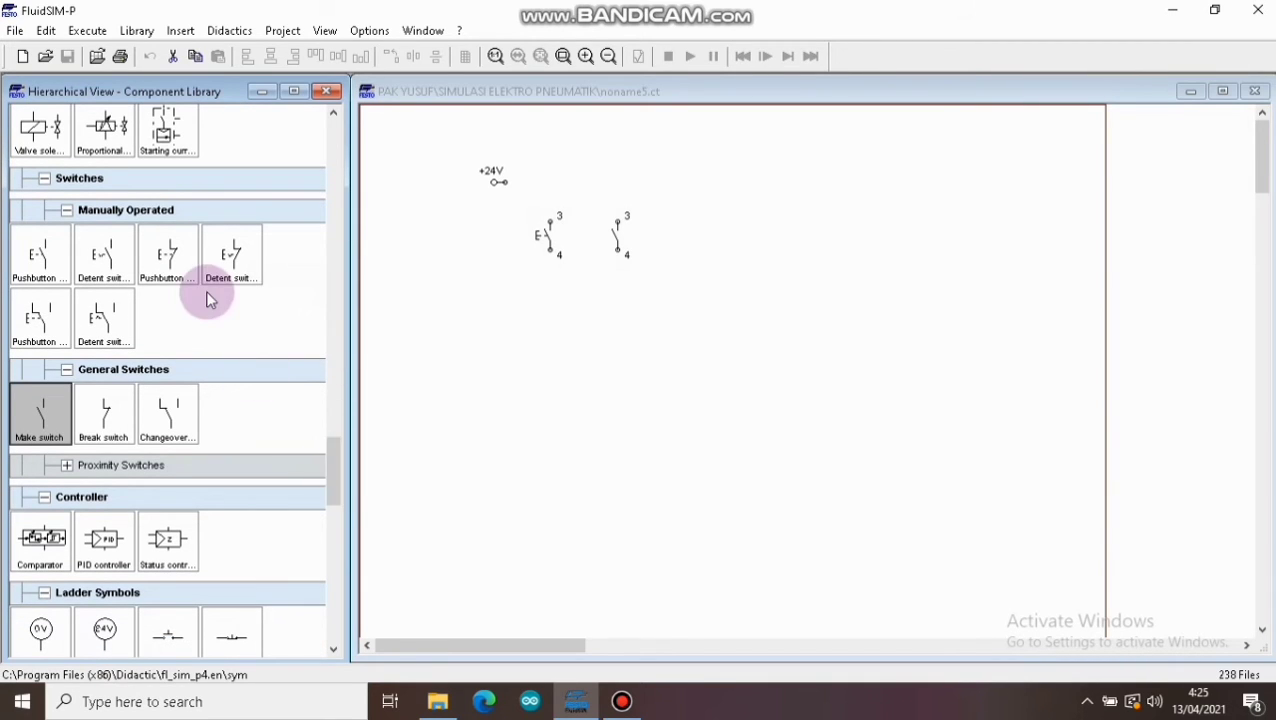
drag(168, 256, 620, 321)
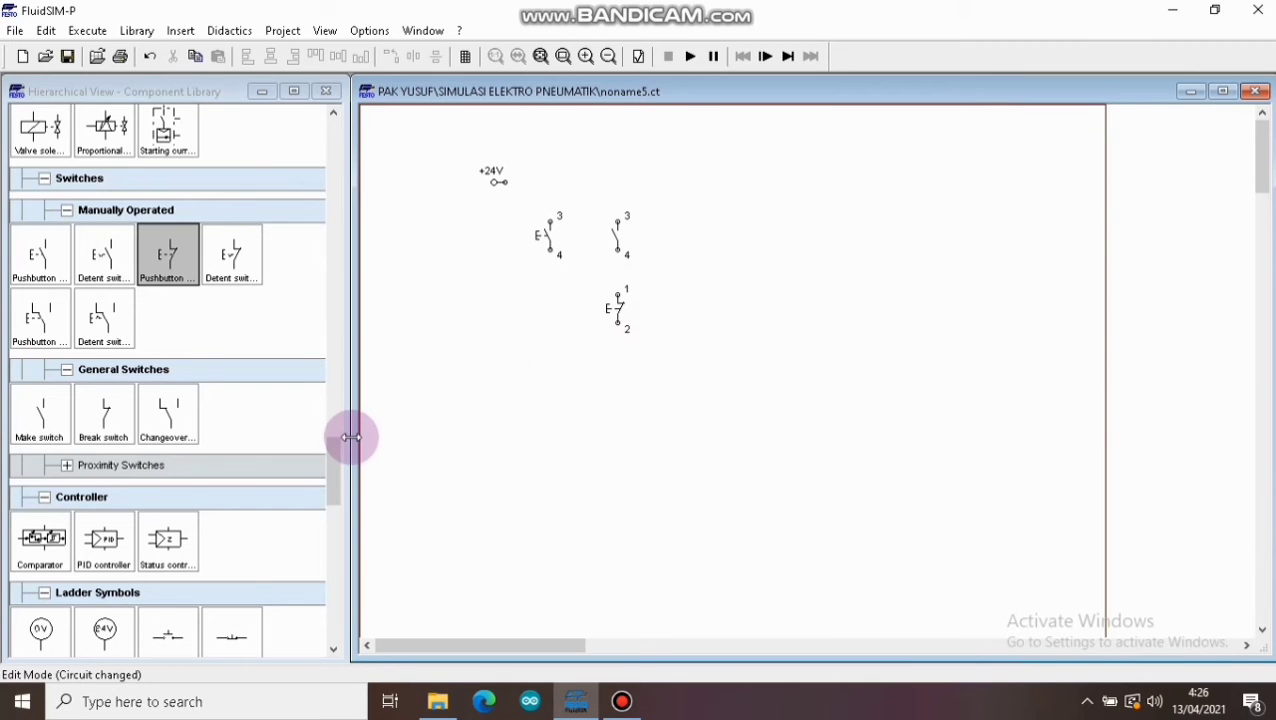
drag(40, 425, 710, 242)
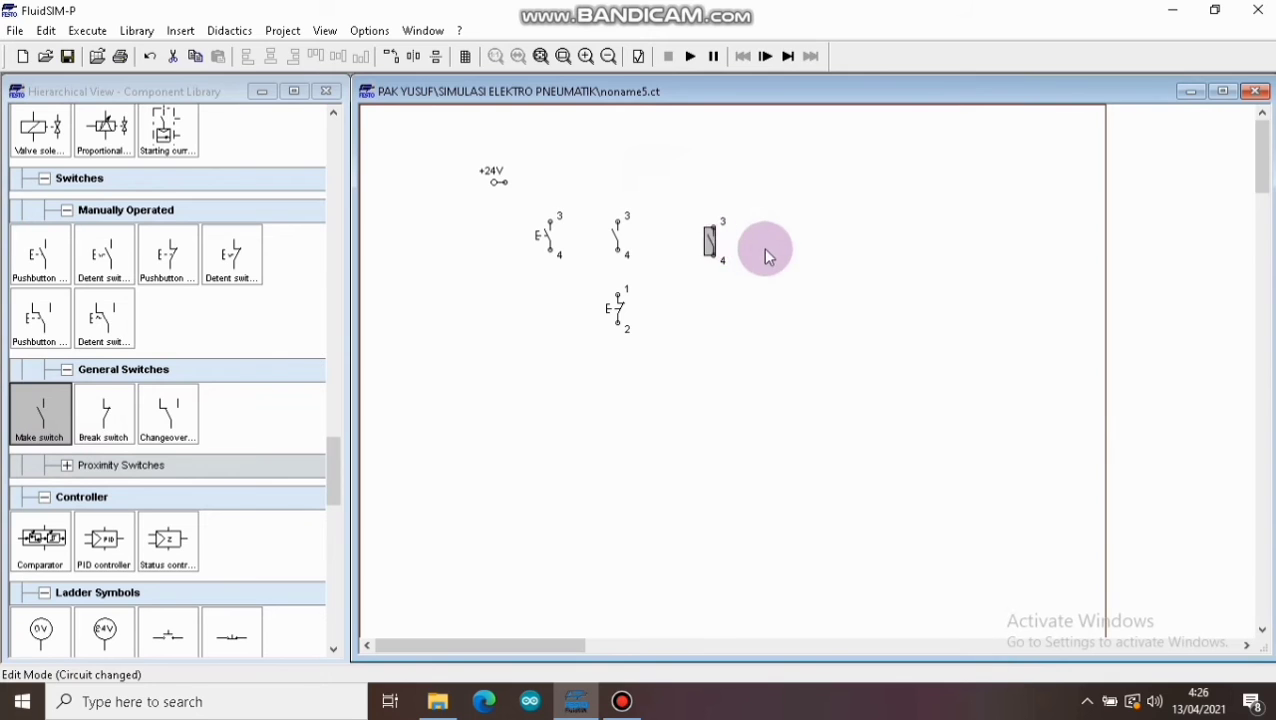
Place a valve solenoid below the second make switch and a relay coil below the make pushbutton
drag(342, 456, 334, 436)
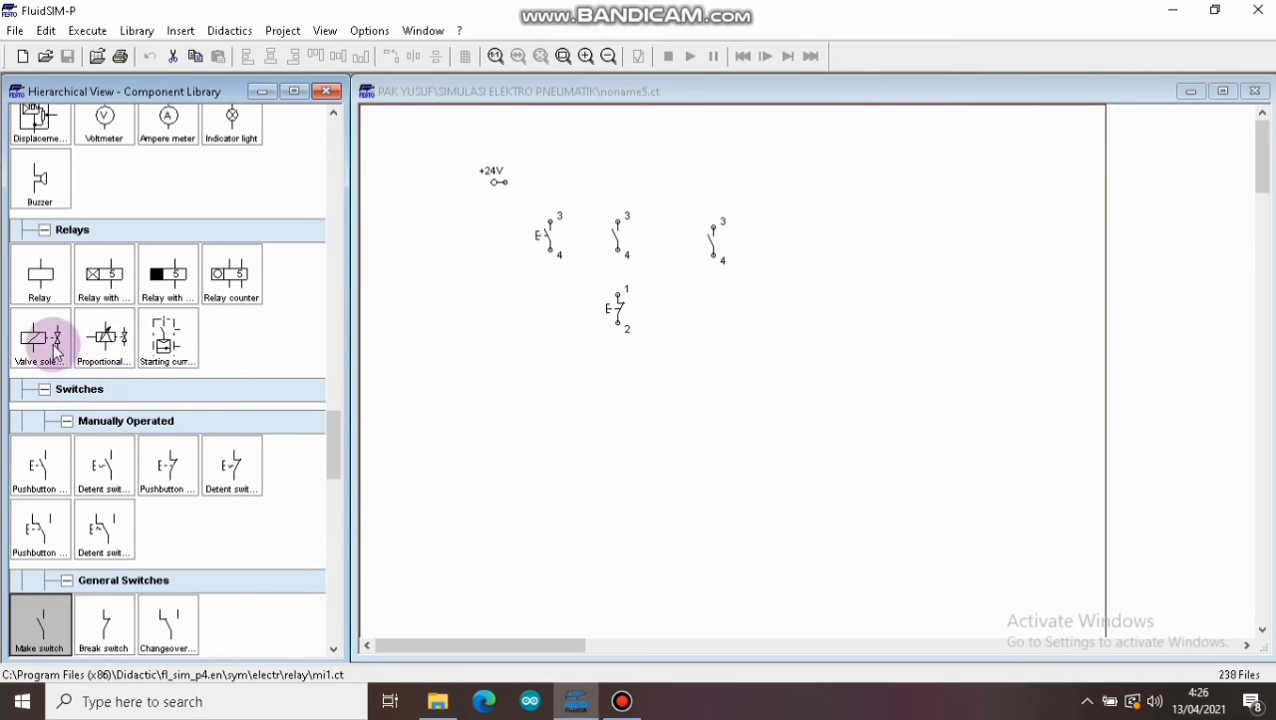
drag(50, 342, 722, 338)
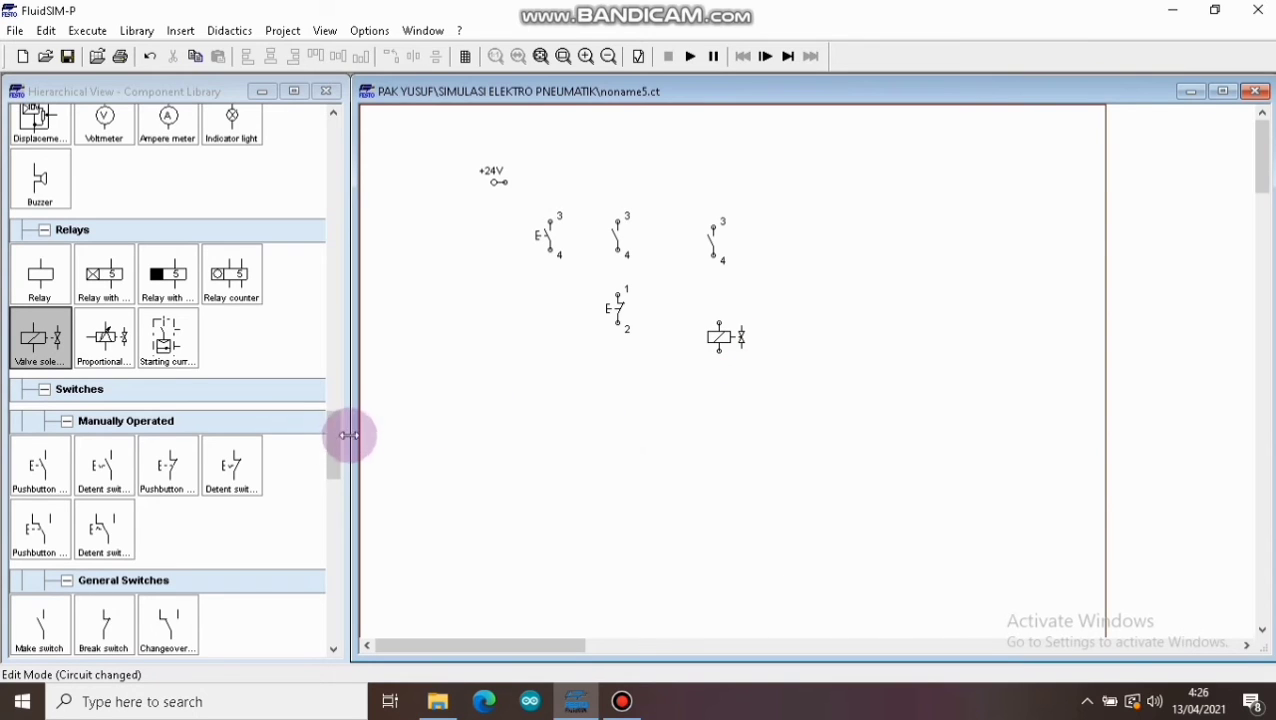
drag(60, 276, 570, 399)
click(640, 400)
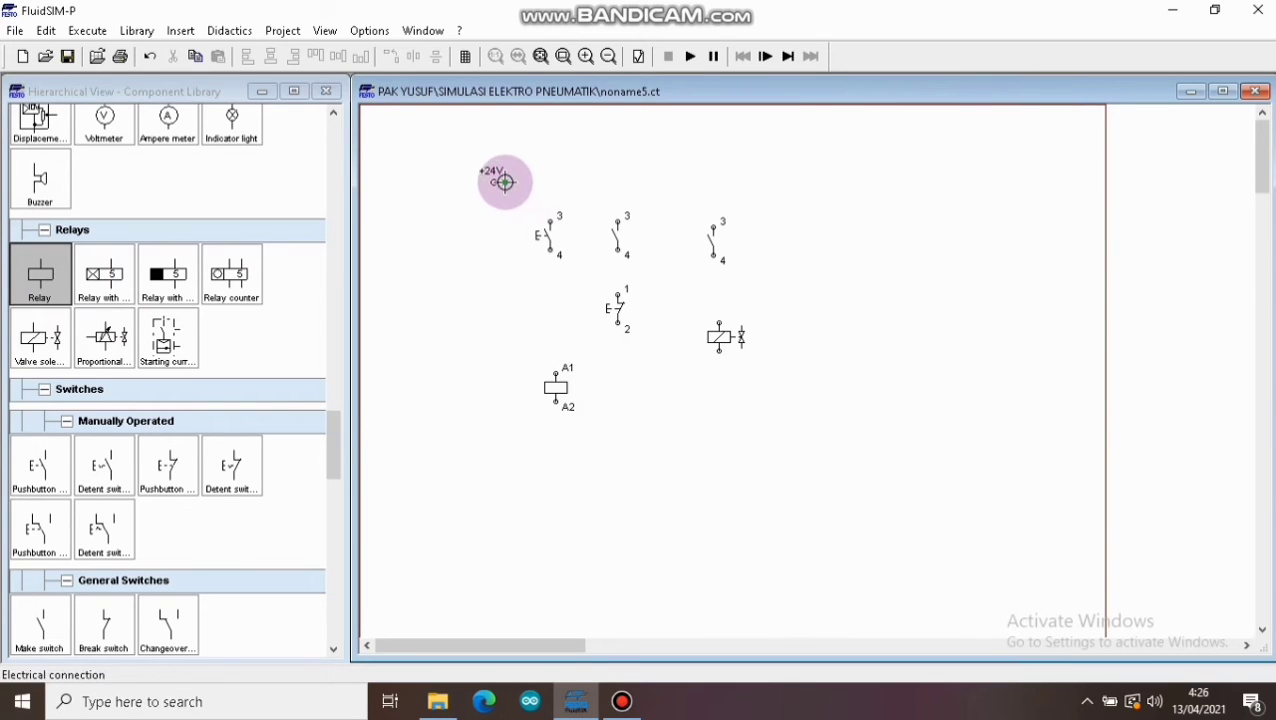
mouse_move(503, 183)
mouse_down()
mouse_move(538, 181)
mouse_move(551, 217)
mouse_up()
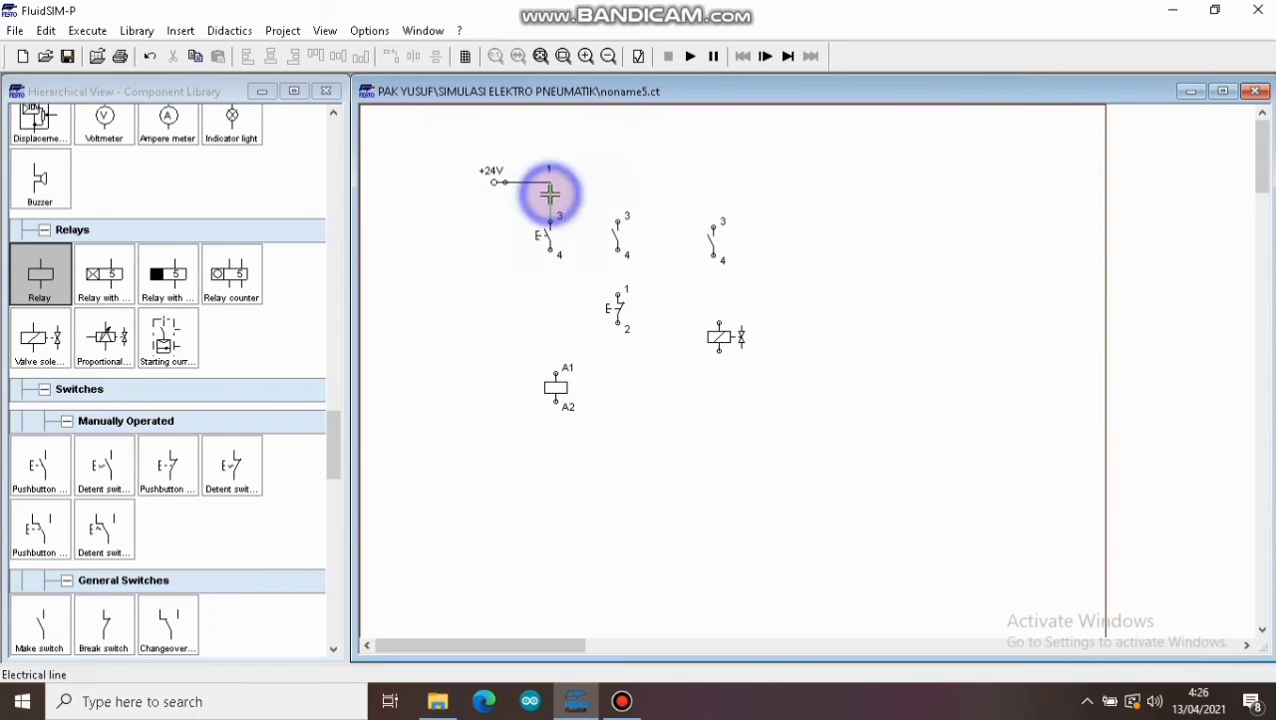
right_click(549, 193)
click(600, 268)
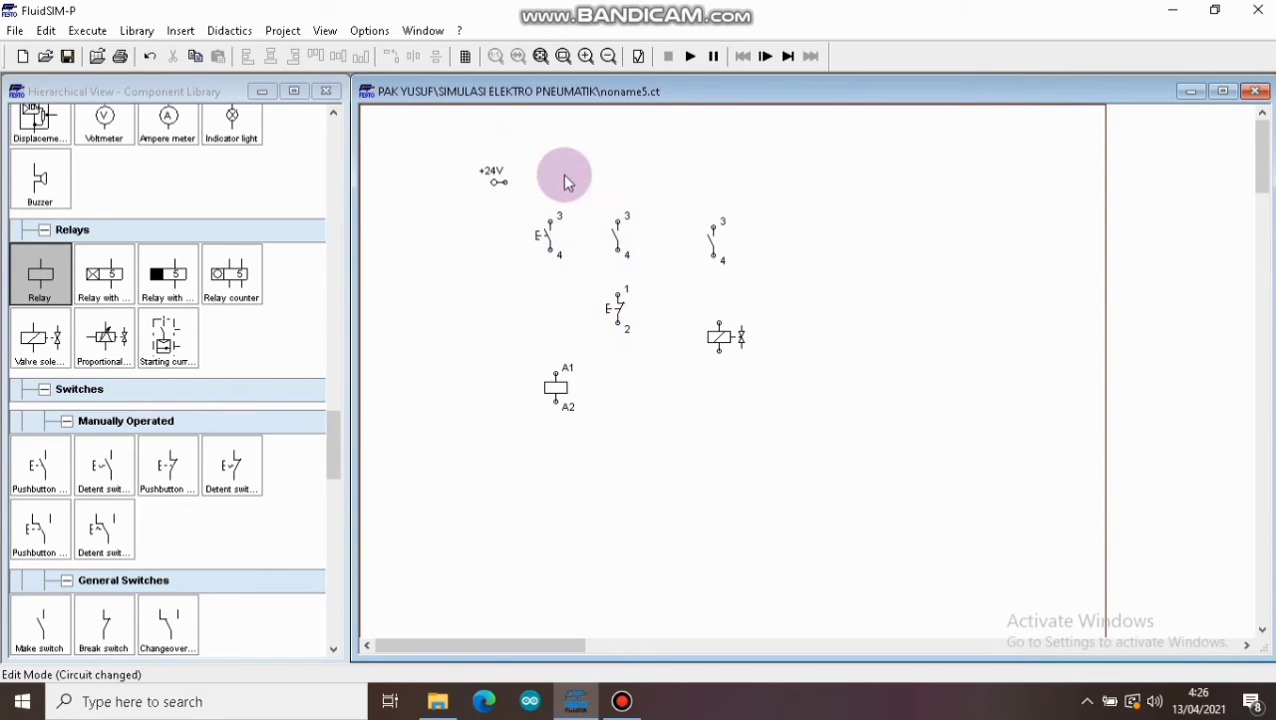
Wire the +24V supply to terminal 3 of the rightmost make switch, and branch the line to the make pushbutton and middle make switch
drag(680, 175, 714, 222)
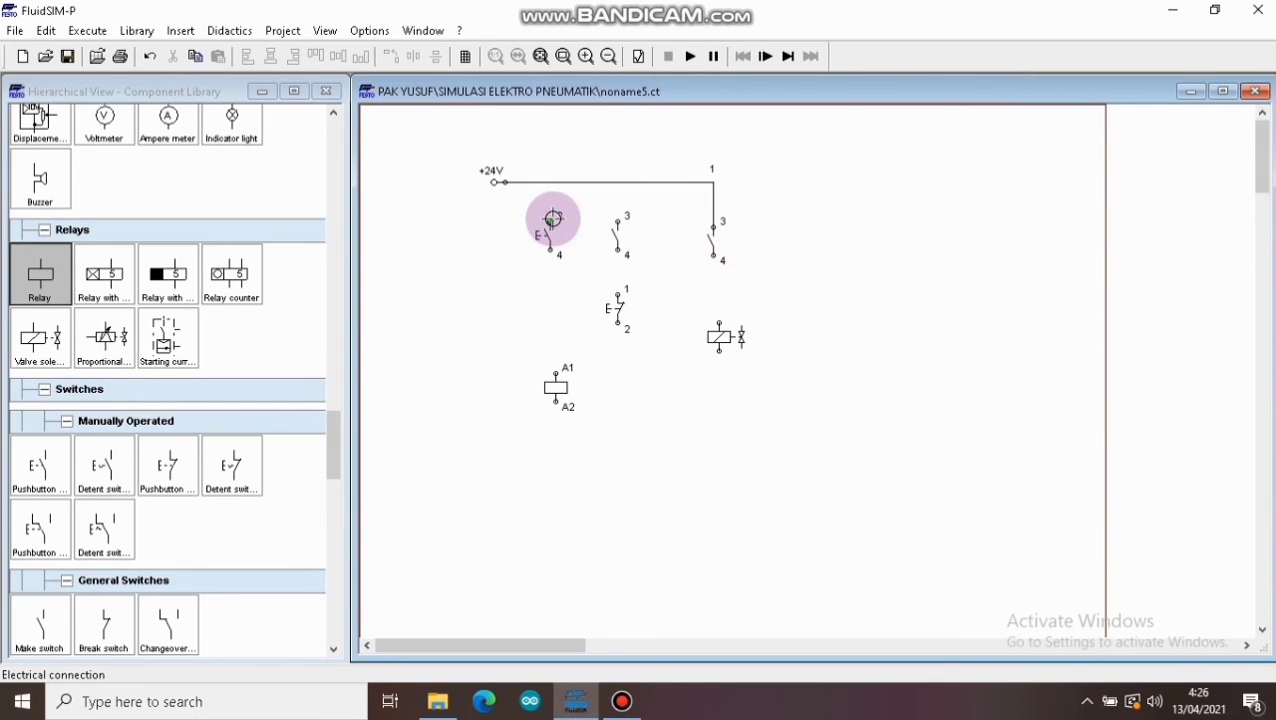
drag(549, 218, 550, 182)
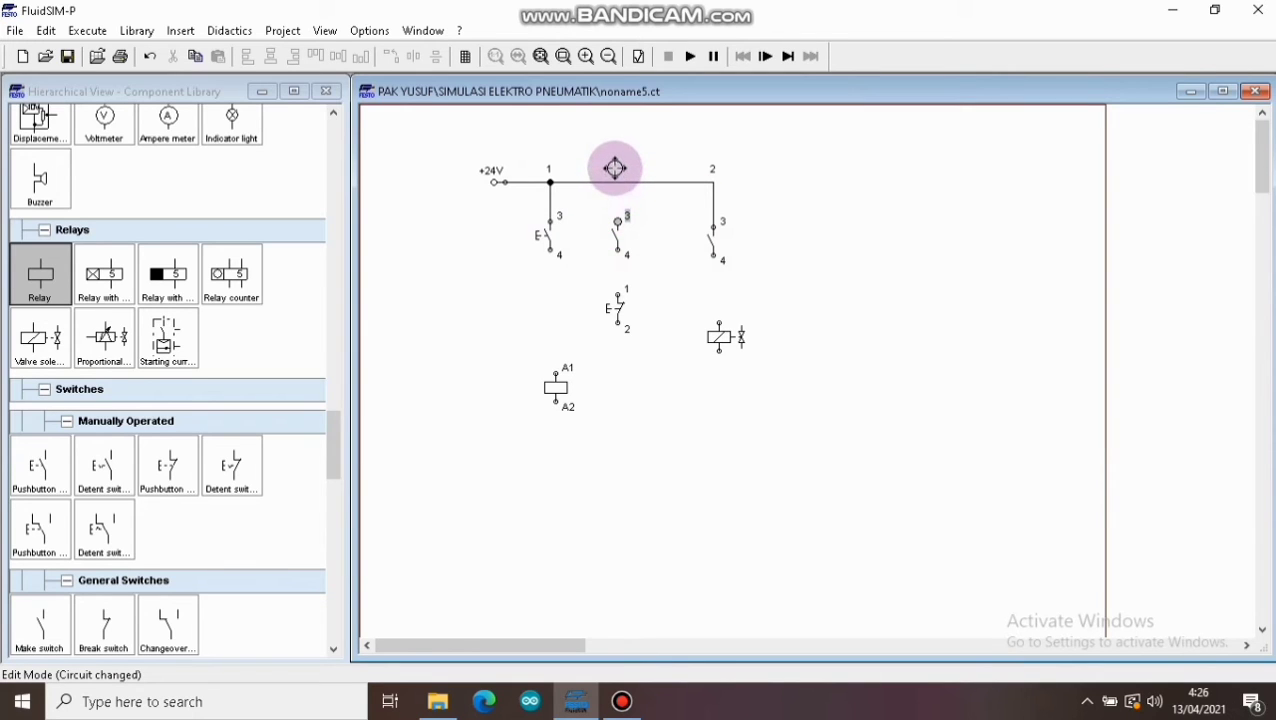
drag(643, 202, 645, 204)
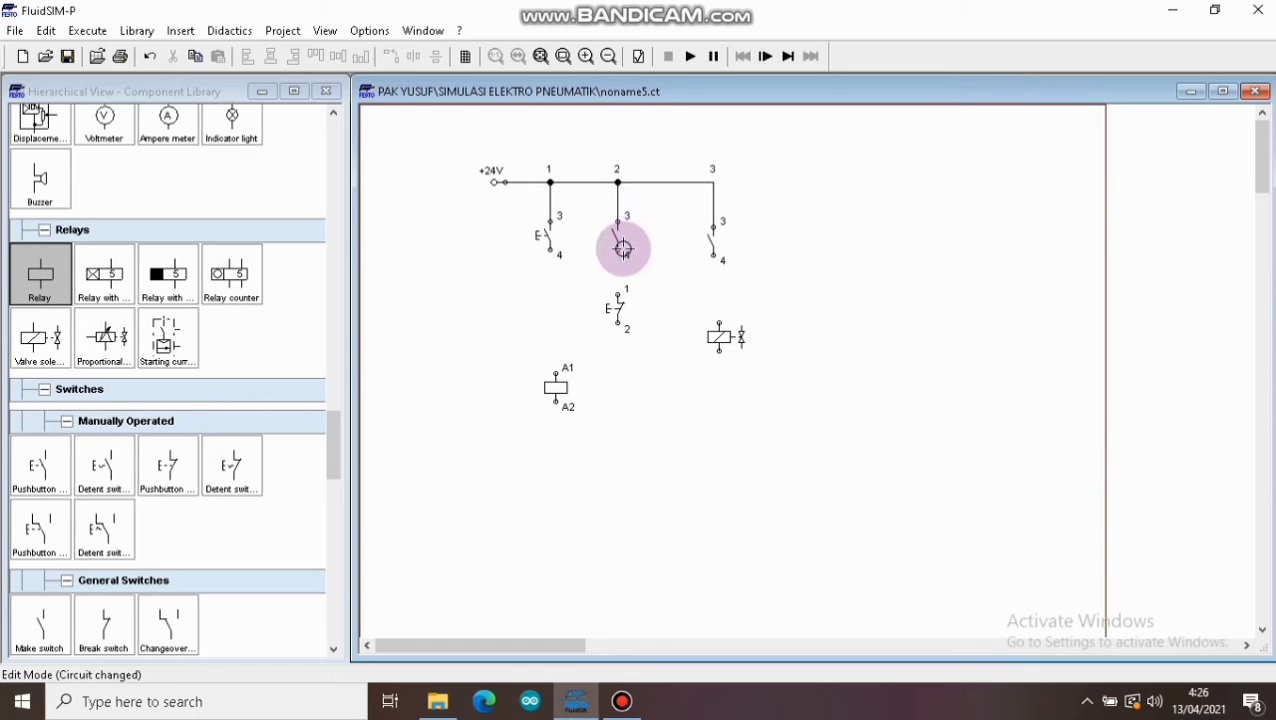
Wire the middle make switch through the break pushbutton into the line from the make pushbutton to relay terminal A1, with the relay directly below
drag(617, 255, 637, 295)
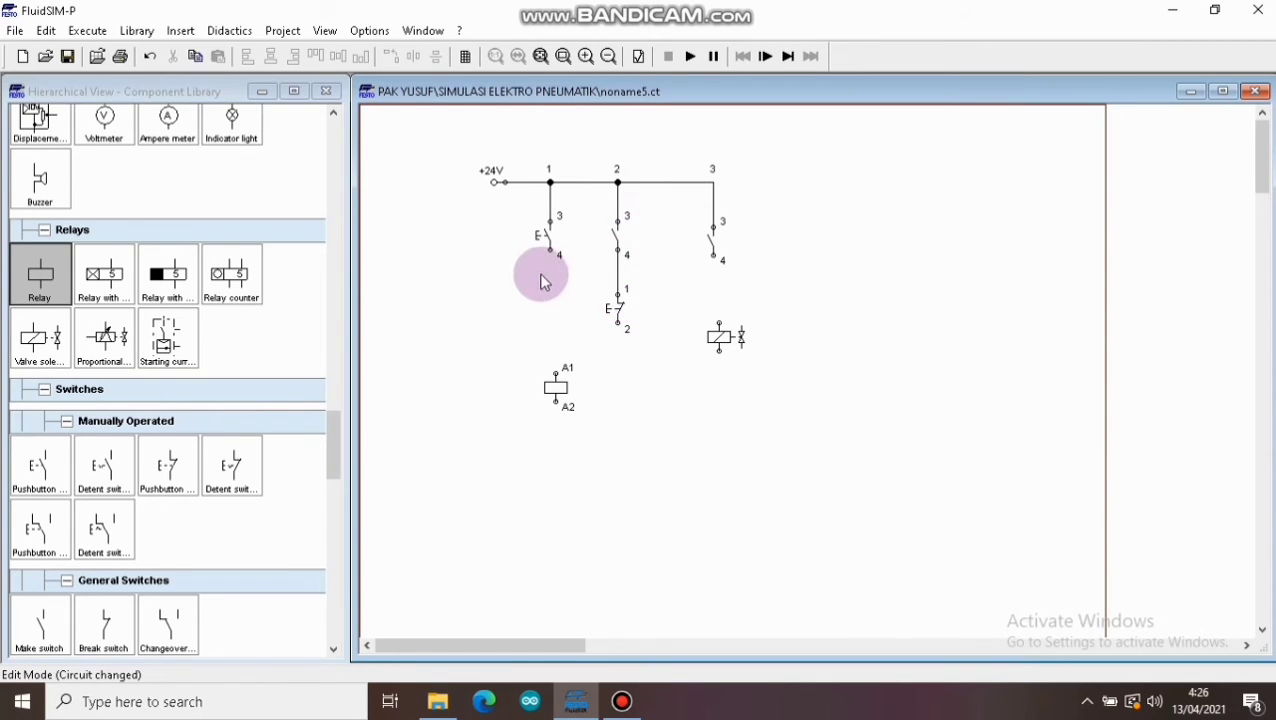
drag(550, 252, 549, 426)
click(592, 386)
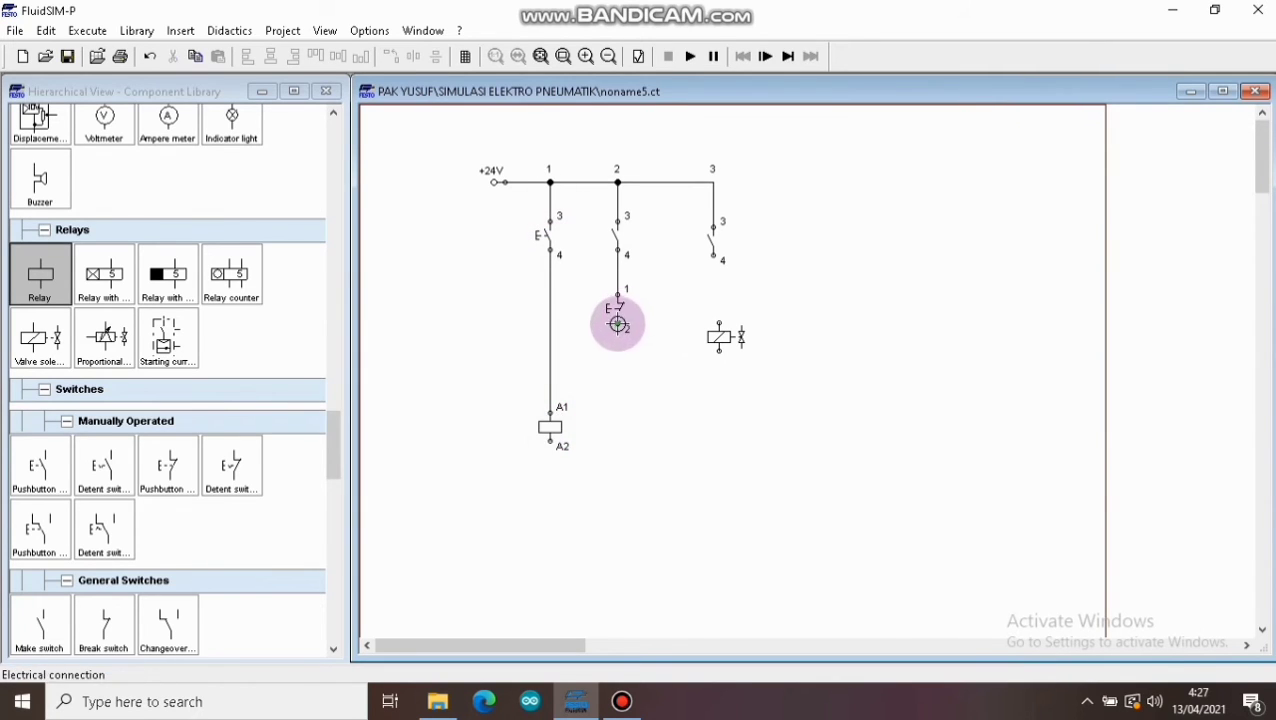
drag(618, 324, 551, 331)
click(609, 328)
Align the valve solenoid under the path 3 make switch and wire it between the switch's terminal 4 and relay terminal A2
drag(714, 258, 712, 336)
click(760, 305)
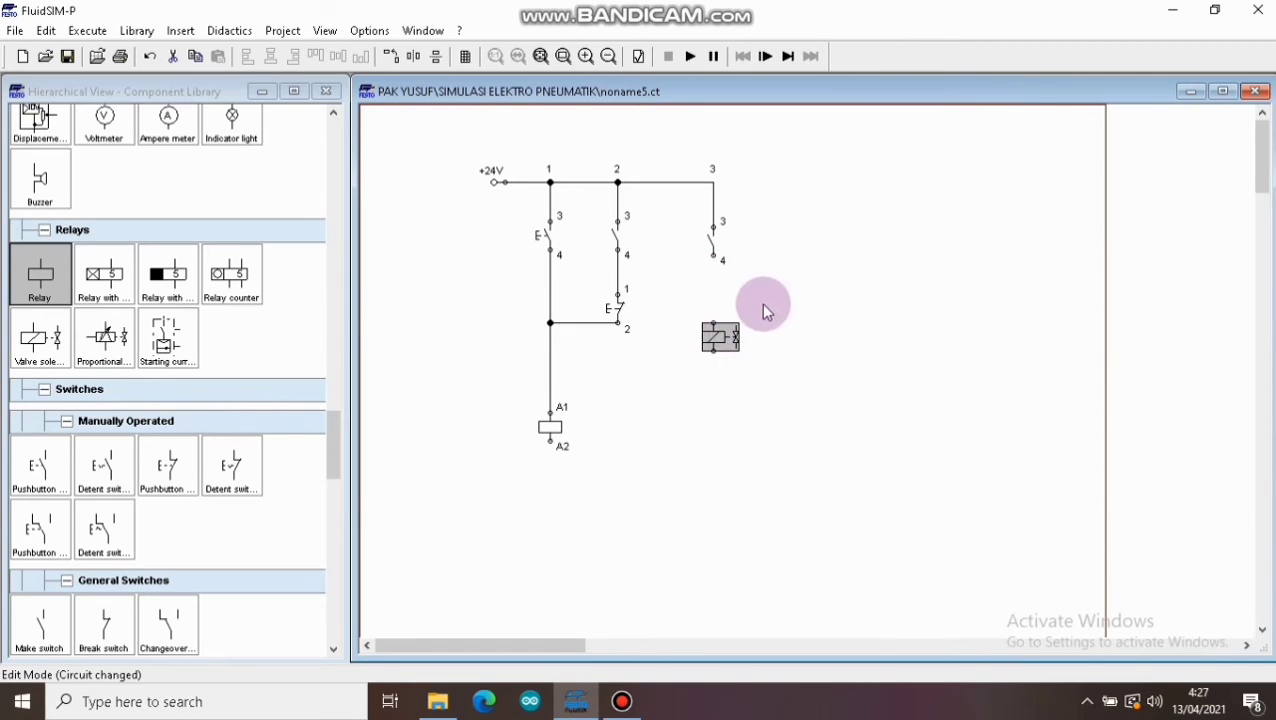
drag(712, 256, 714, 322)
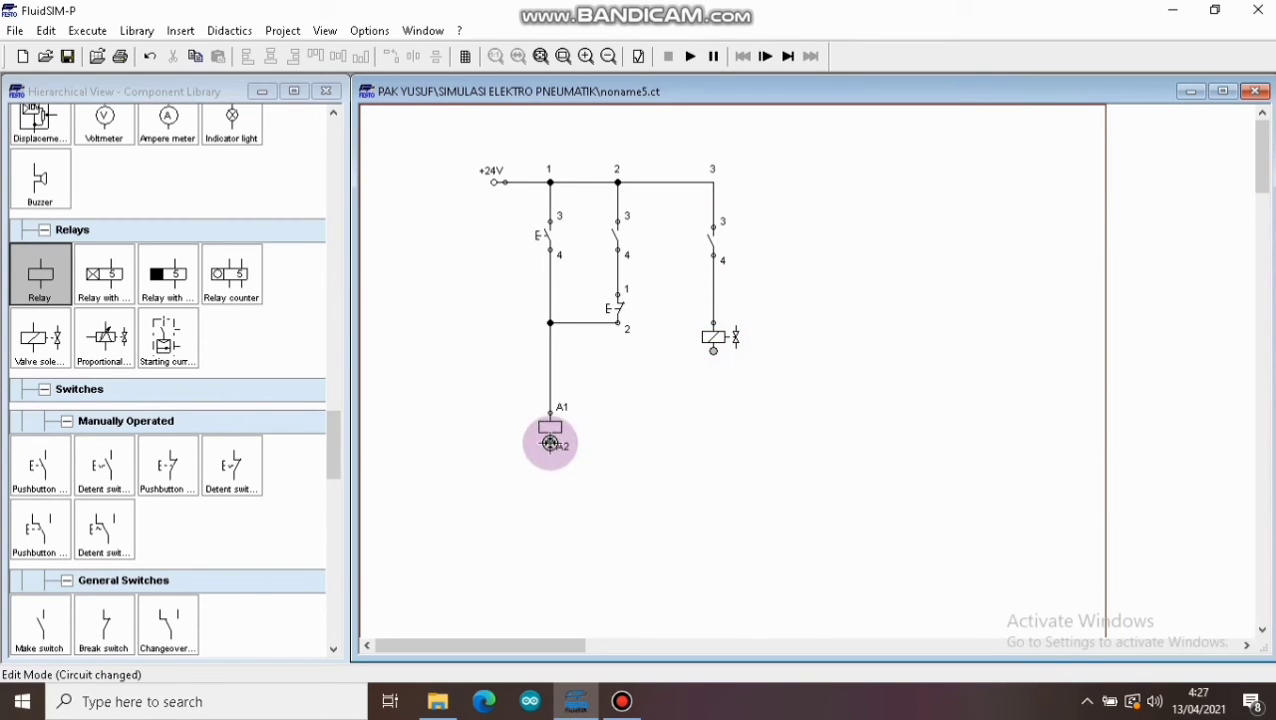
drag(550, 442, 713, 350)
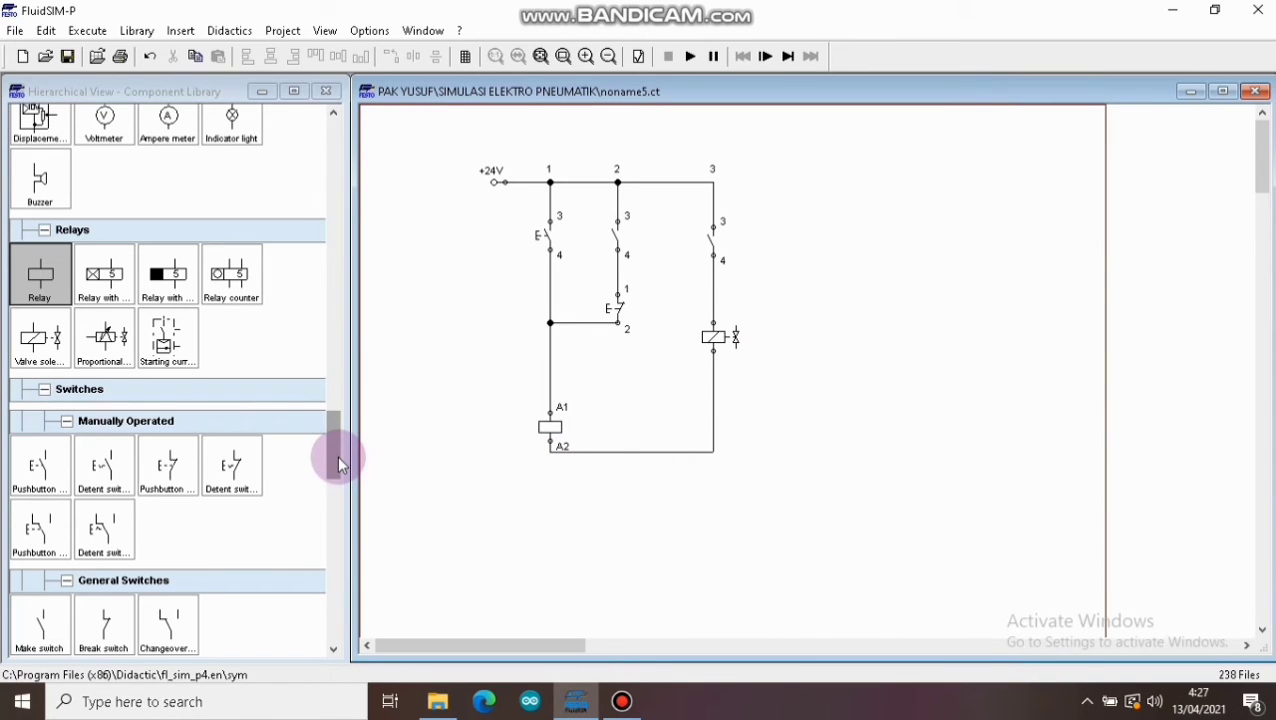
Place a 0V supply beside the relay and connect it to the return line at A2
drag(337, 456, 338, 388)
mouse_move(38, 490)
mouse_down()
mouse_move(515, 418)
mouse_move(510, 447)
mouse_move(490, 455)
mouse_move(553, 452)
mouse_up()
click(521, 477)
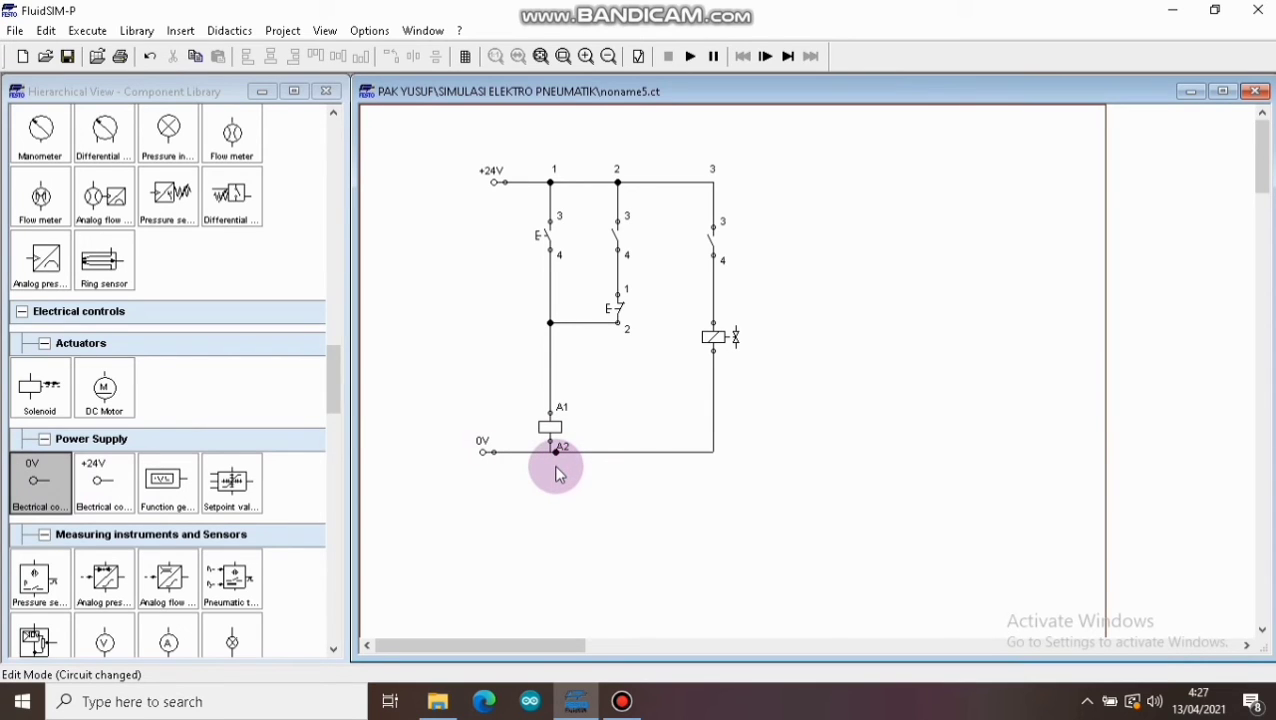
Label the make pushbutton in path 1 S1
click(543, 238)
double_click(543, 238)
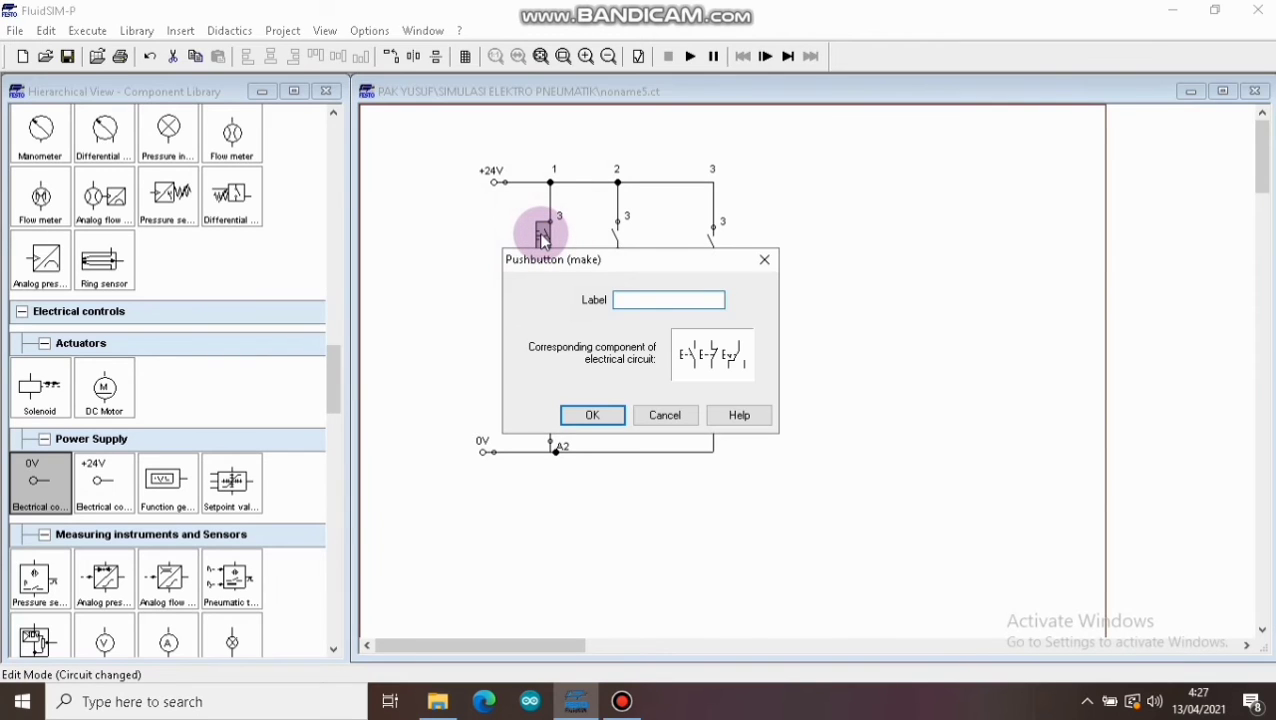
text(S1)
key(Return)
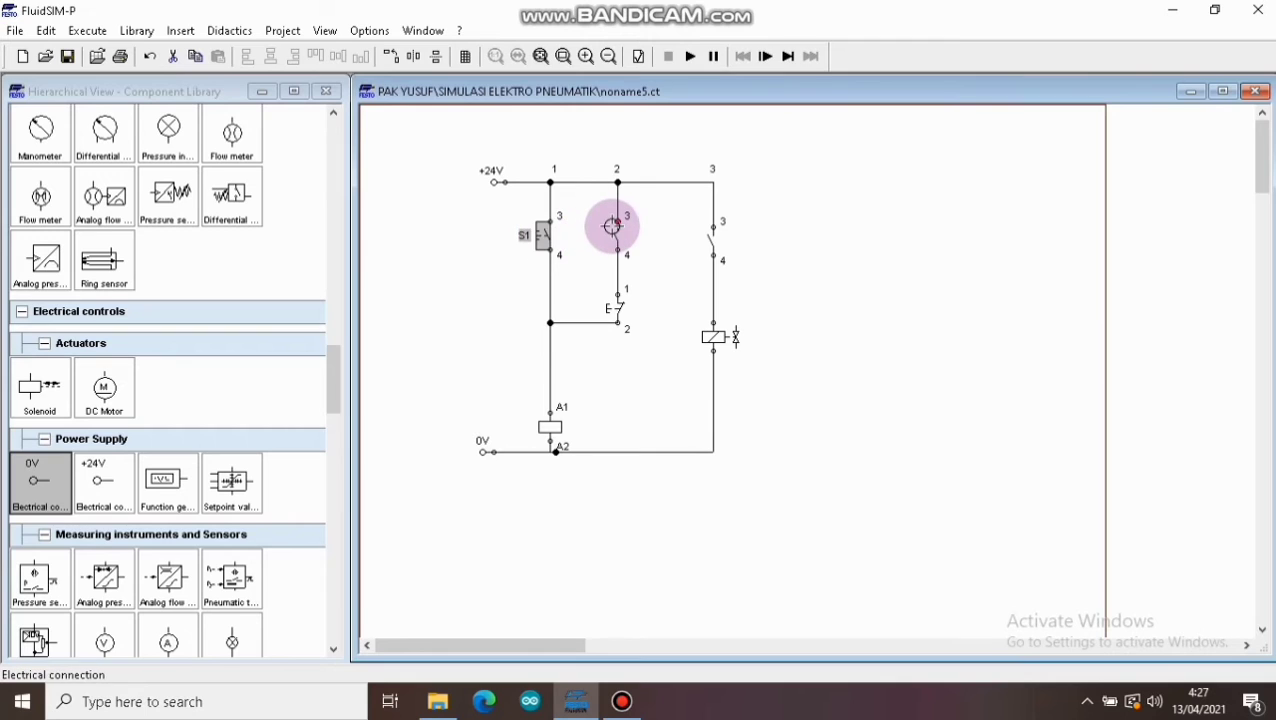
double_click(616, 223)
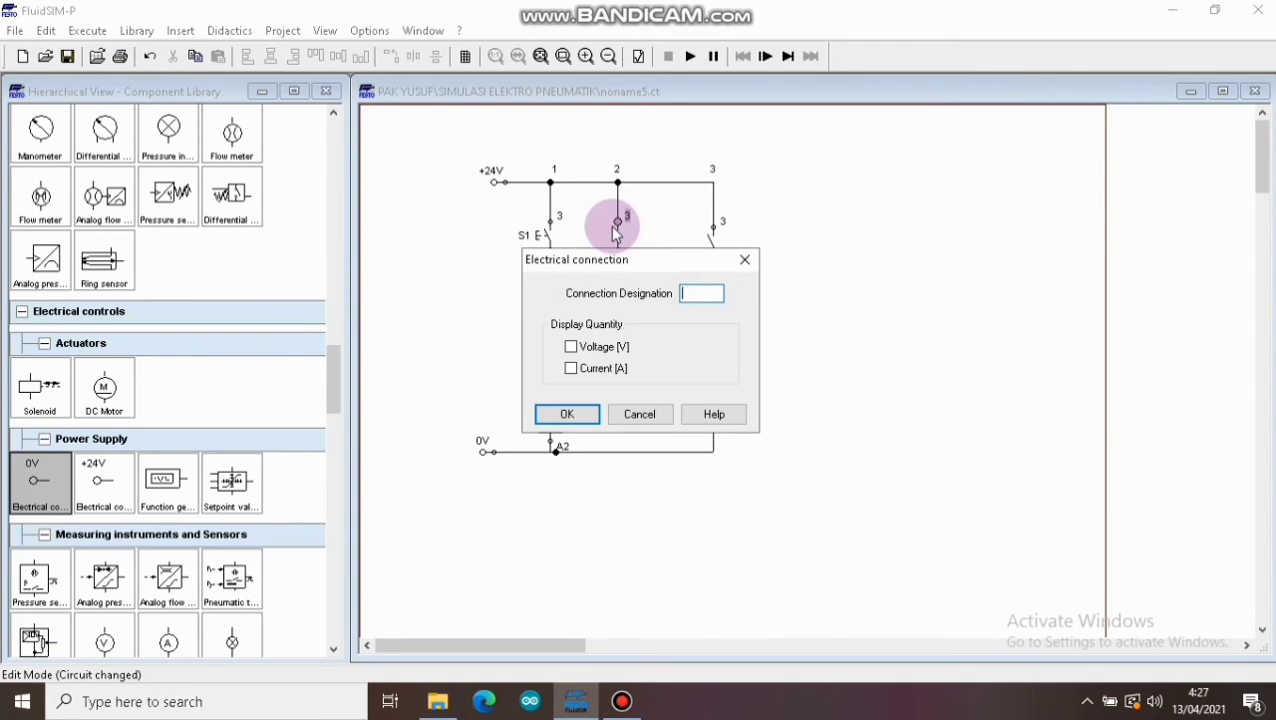
text(R1)
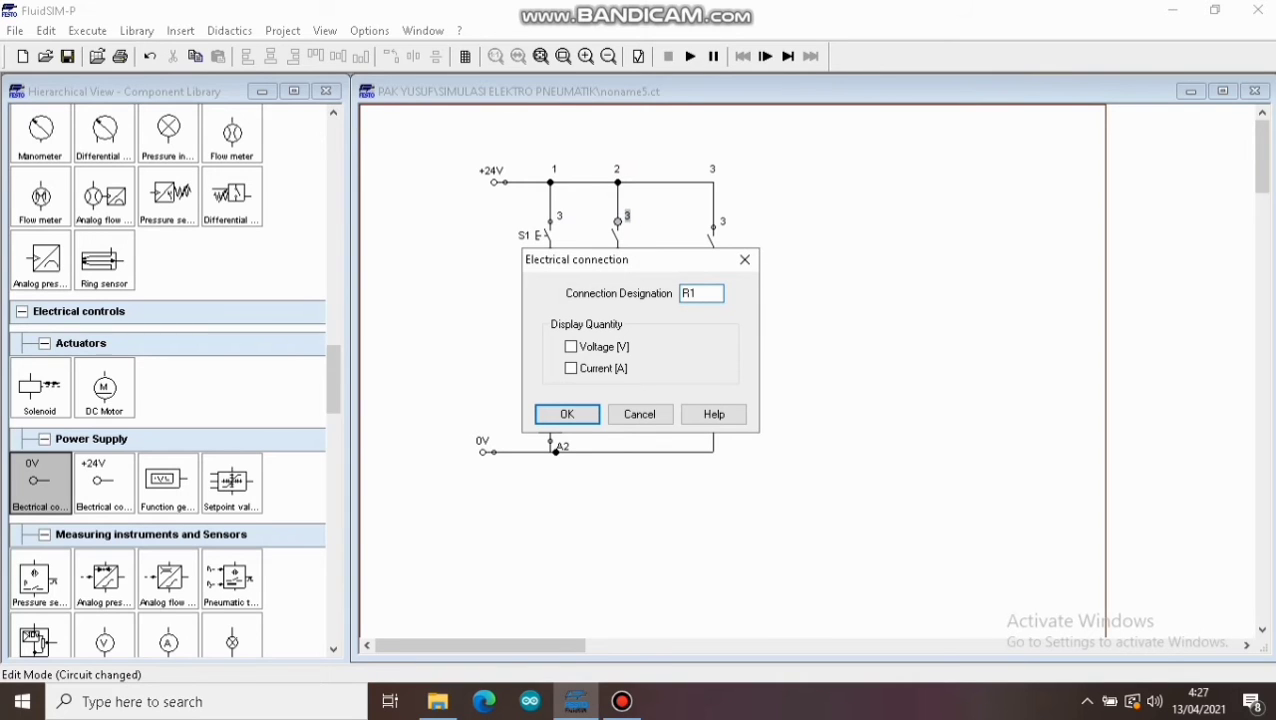
click(746, 263)
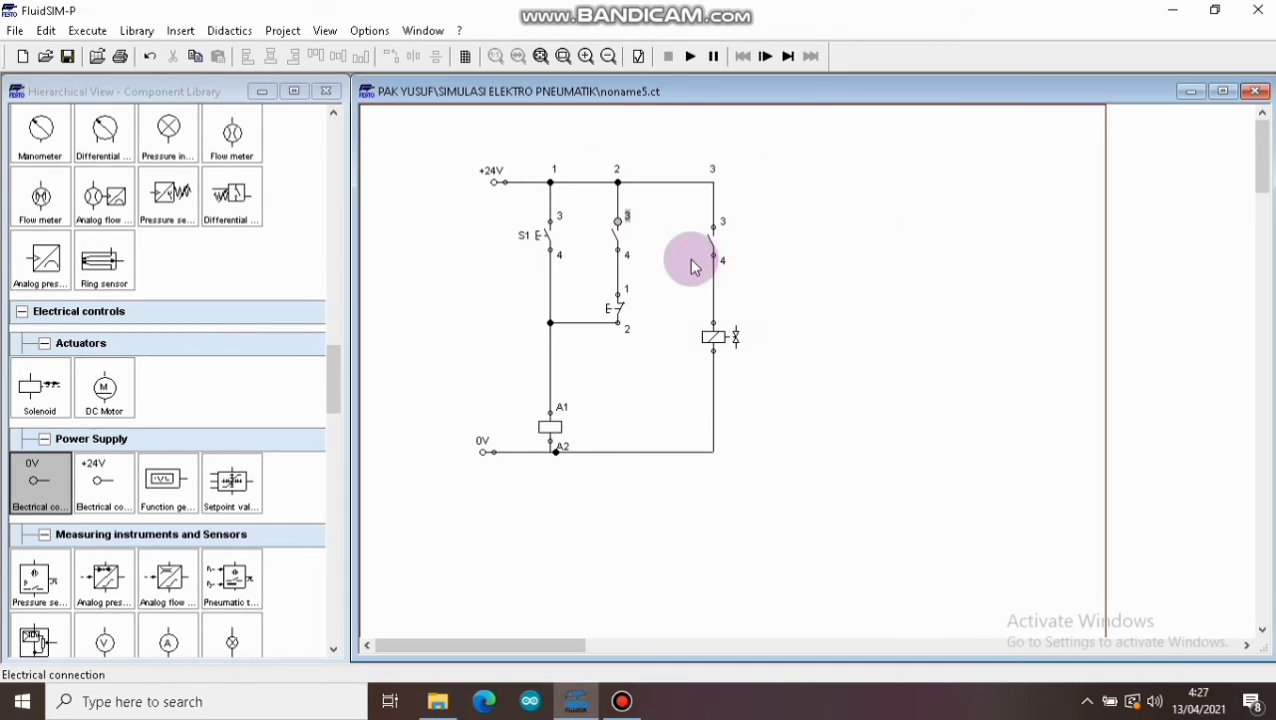
Label the make switch in path 2 R1
double_click(616, 243)
text(R)
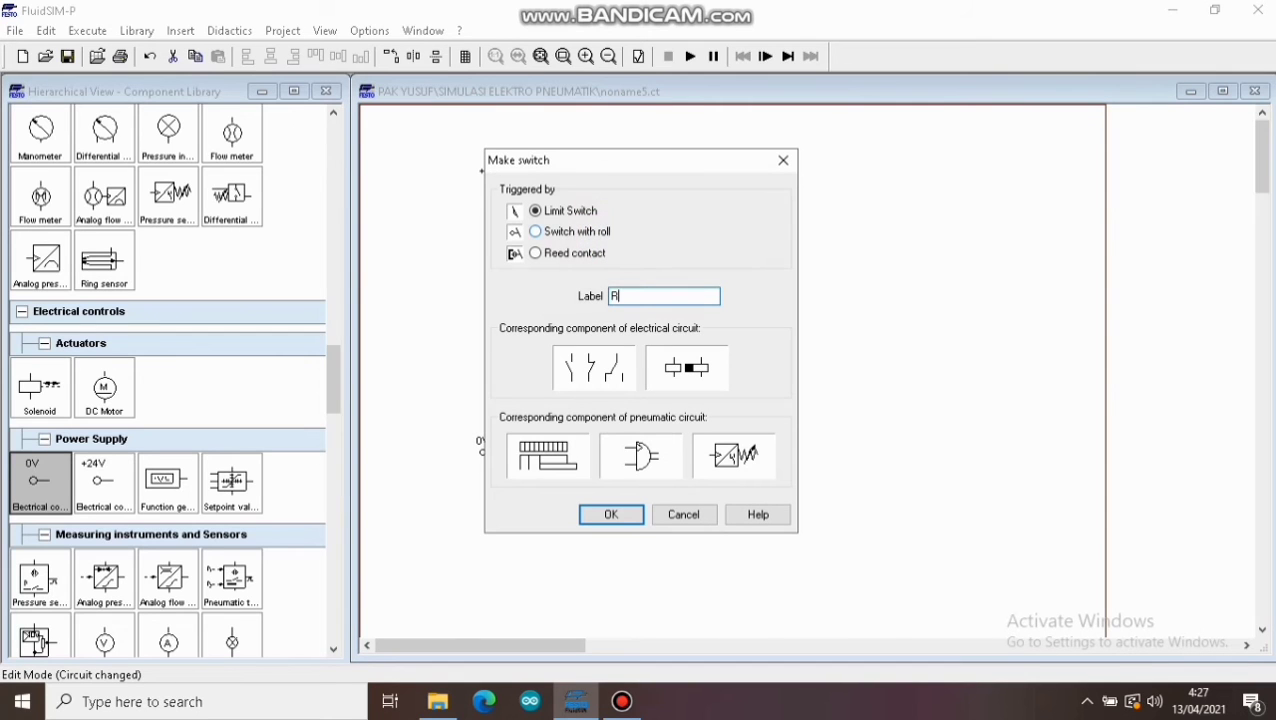
text(1)
key(Return)
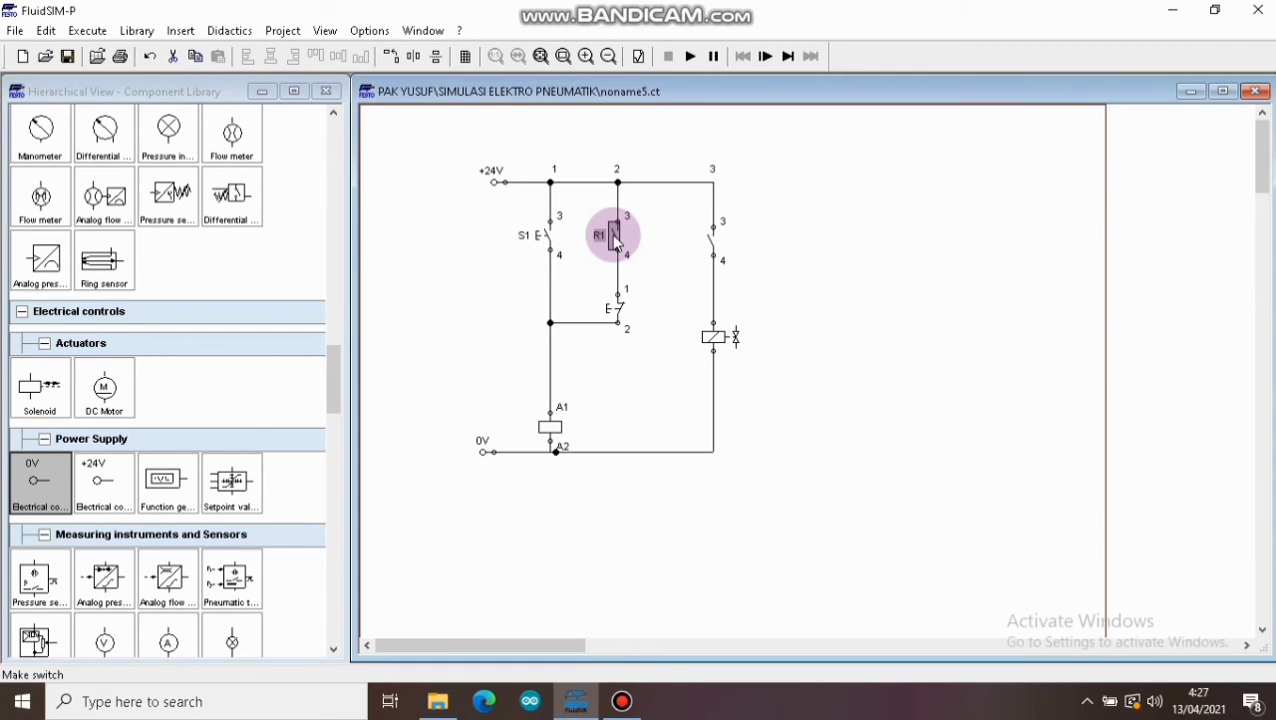
Label the make switch in path 3 R1 and the valve solenoid below it Y1
double_click(709, 236)
text(R1)
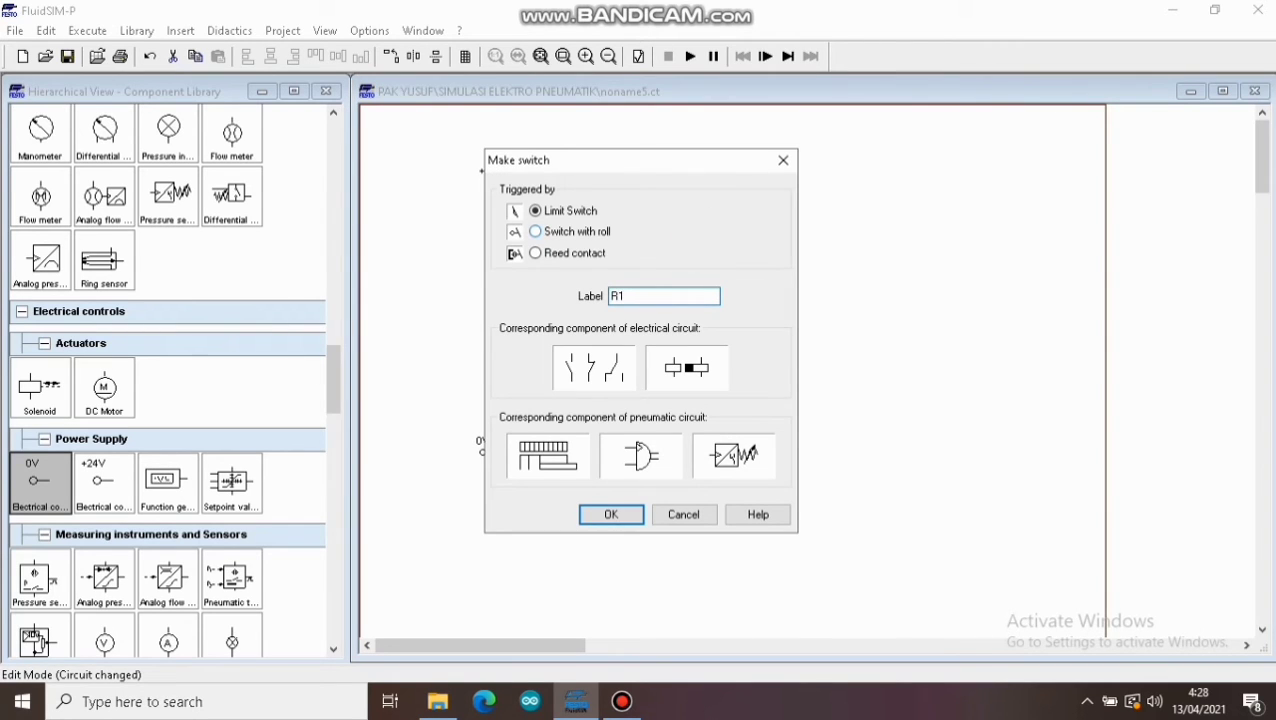
key(Return)
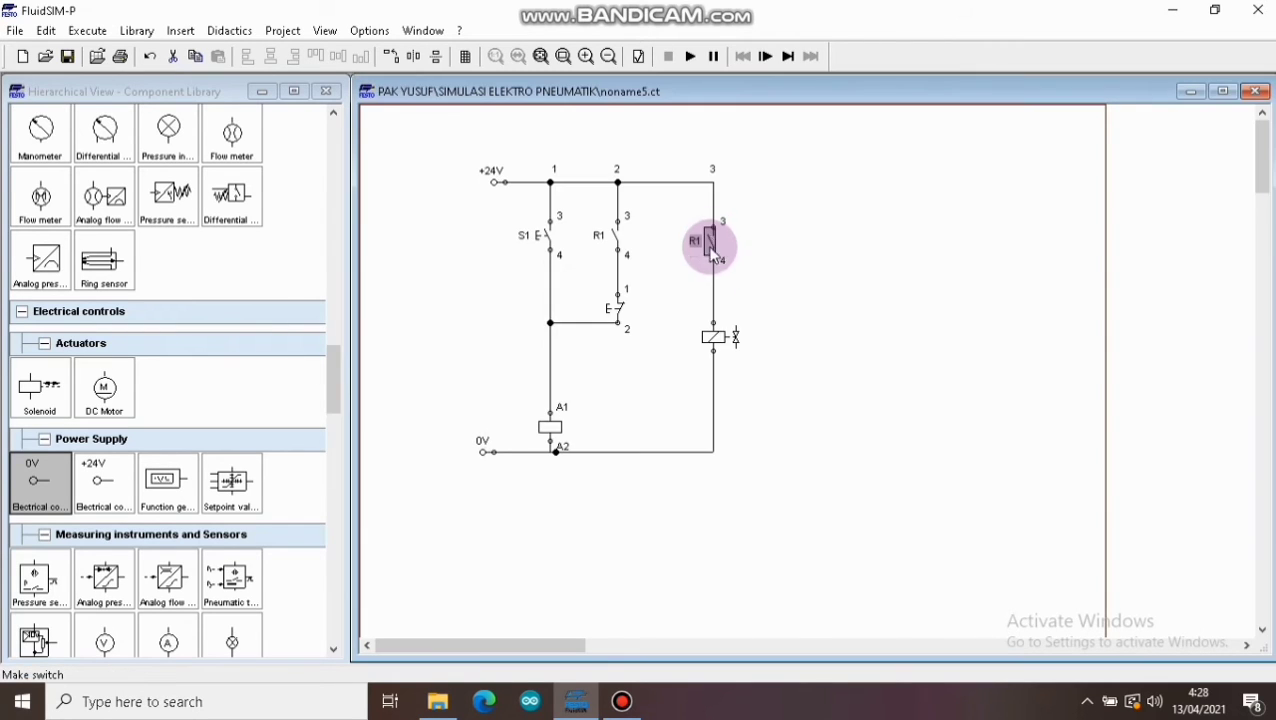
click(706, 338)
double_click(706, 338)
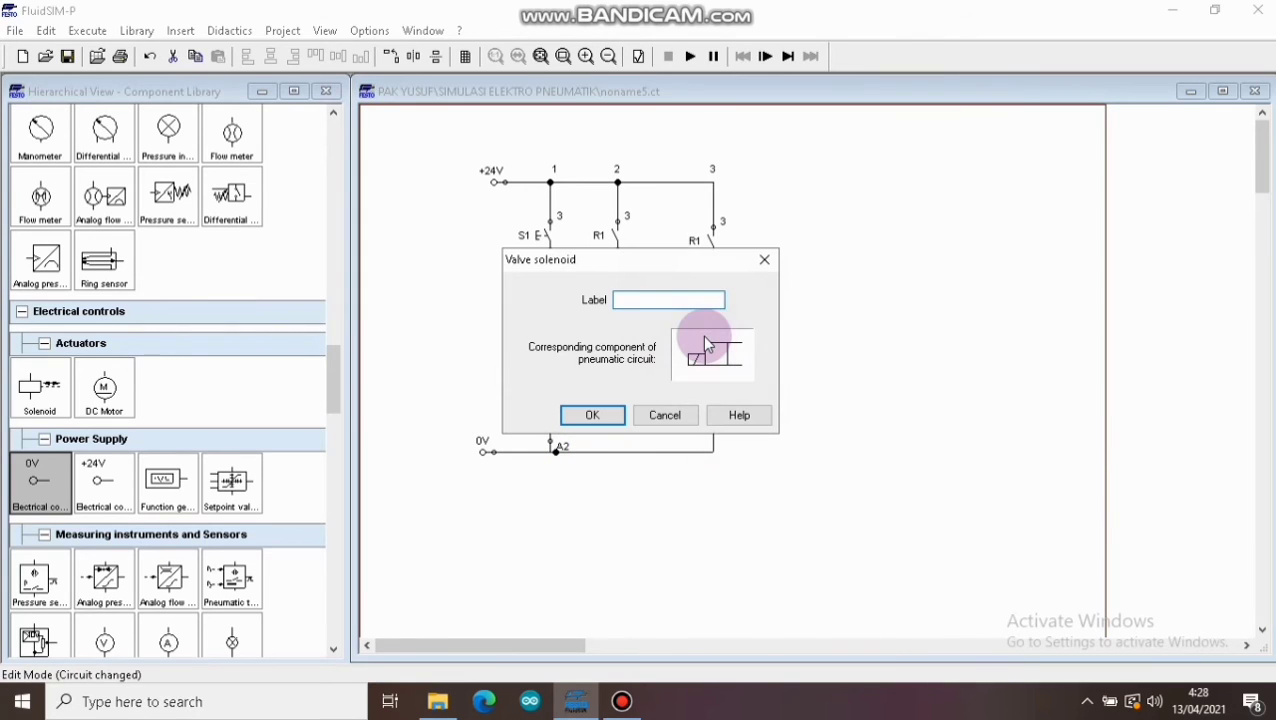
text(Y1)
key(Return)
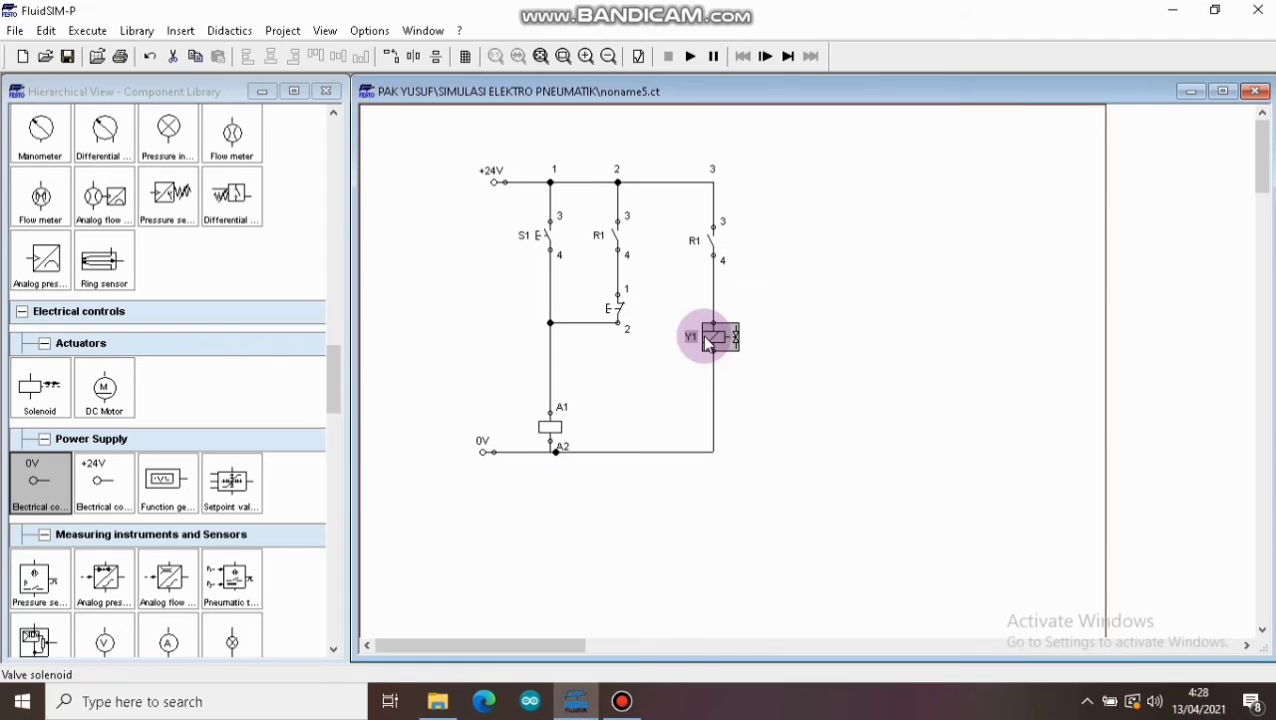
Label the relay in path 1 R1
double_click(556, 430)
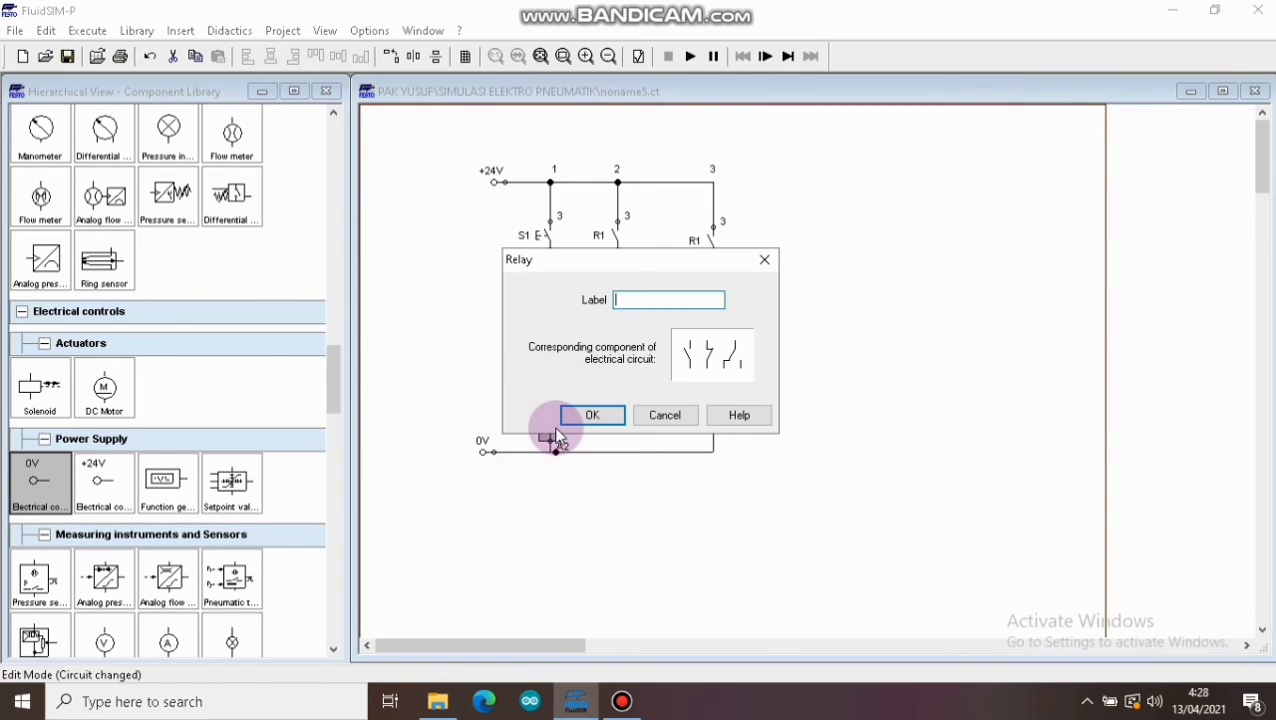
text(R1)
key(Return)
click(556, 430)
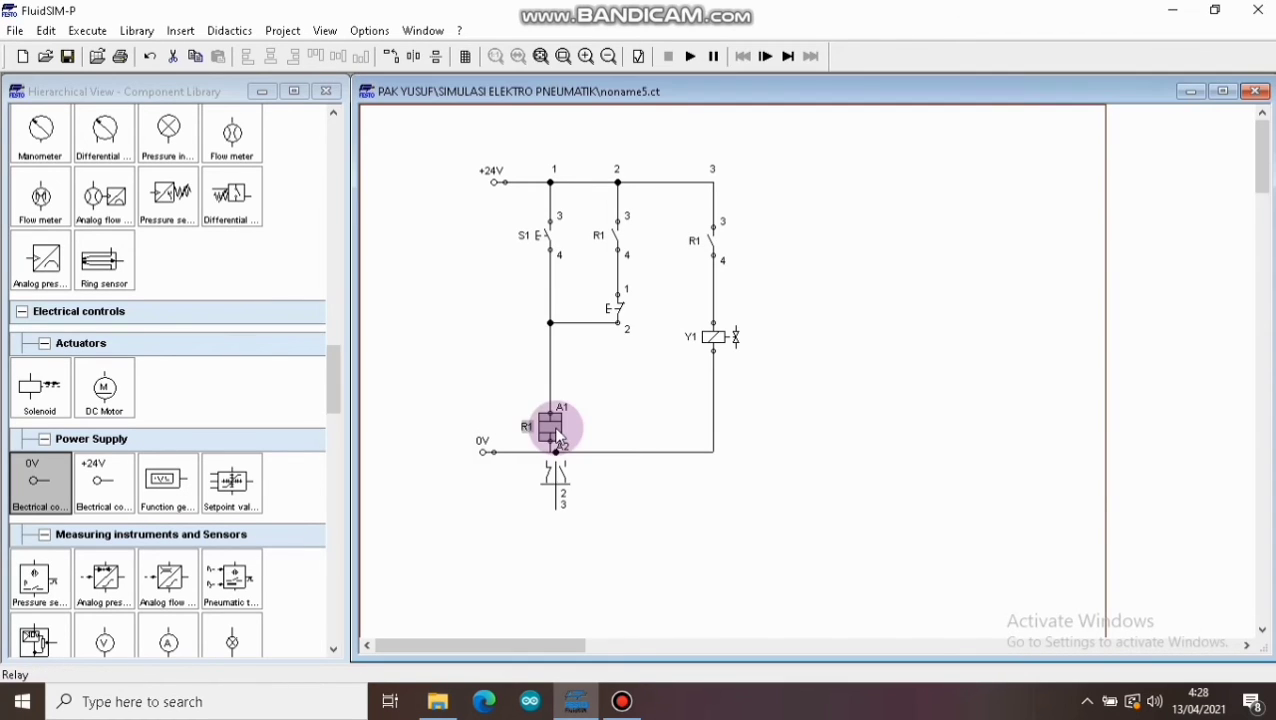
click(775, 520)
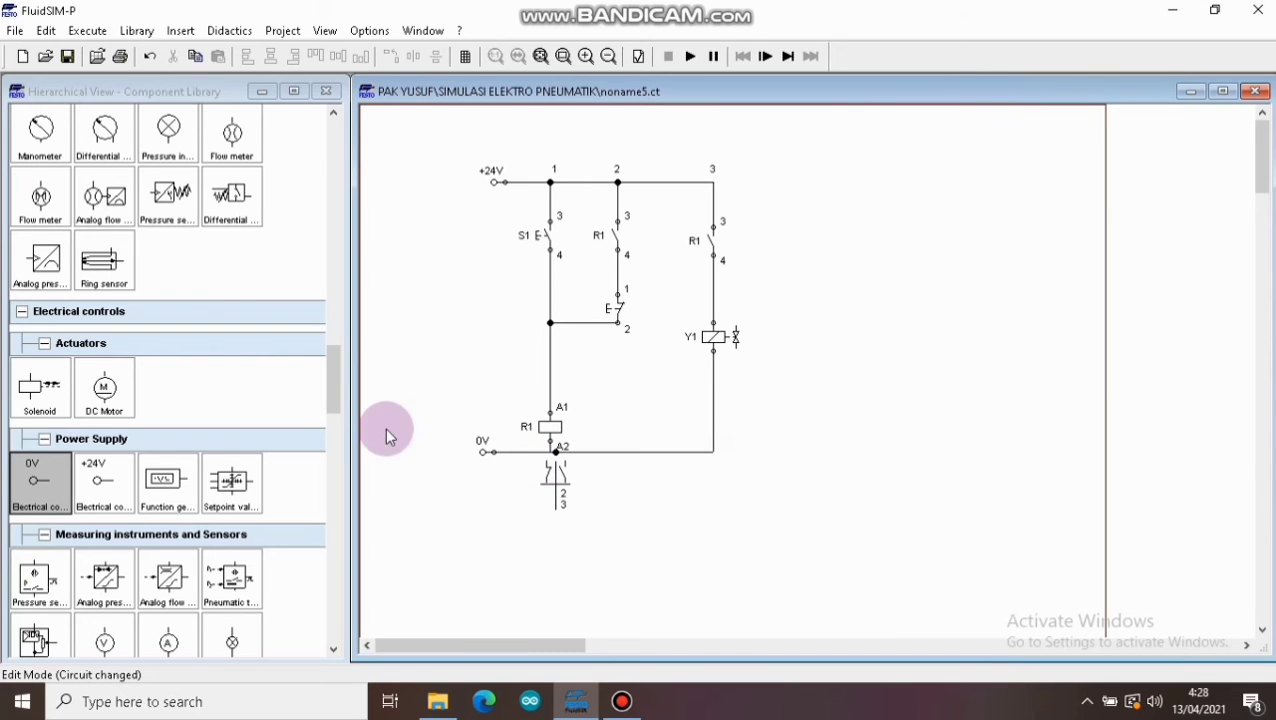
Place a double acting cylinder in the free area to the right of path 3
click(337, 410)
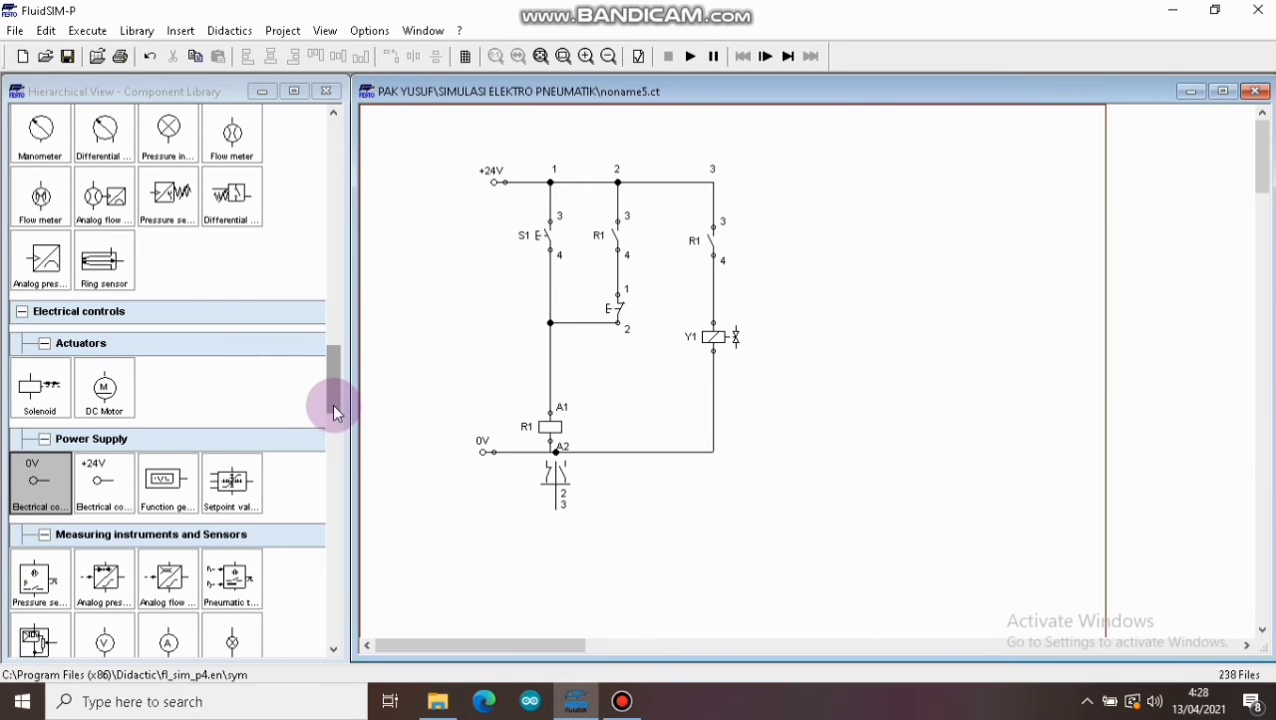
drag(332, 404, 341, 212)
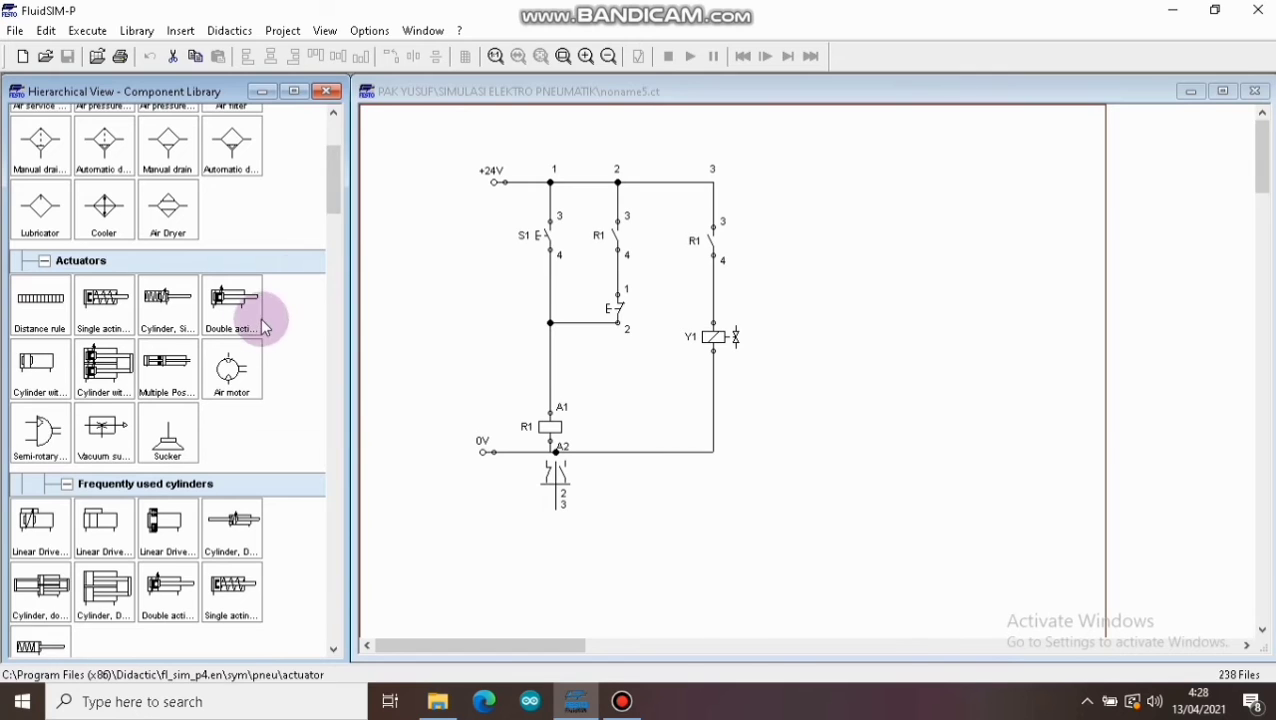
drag(233, 302, 882, 199)
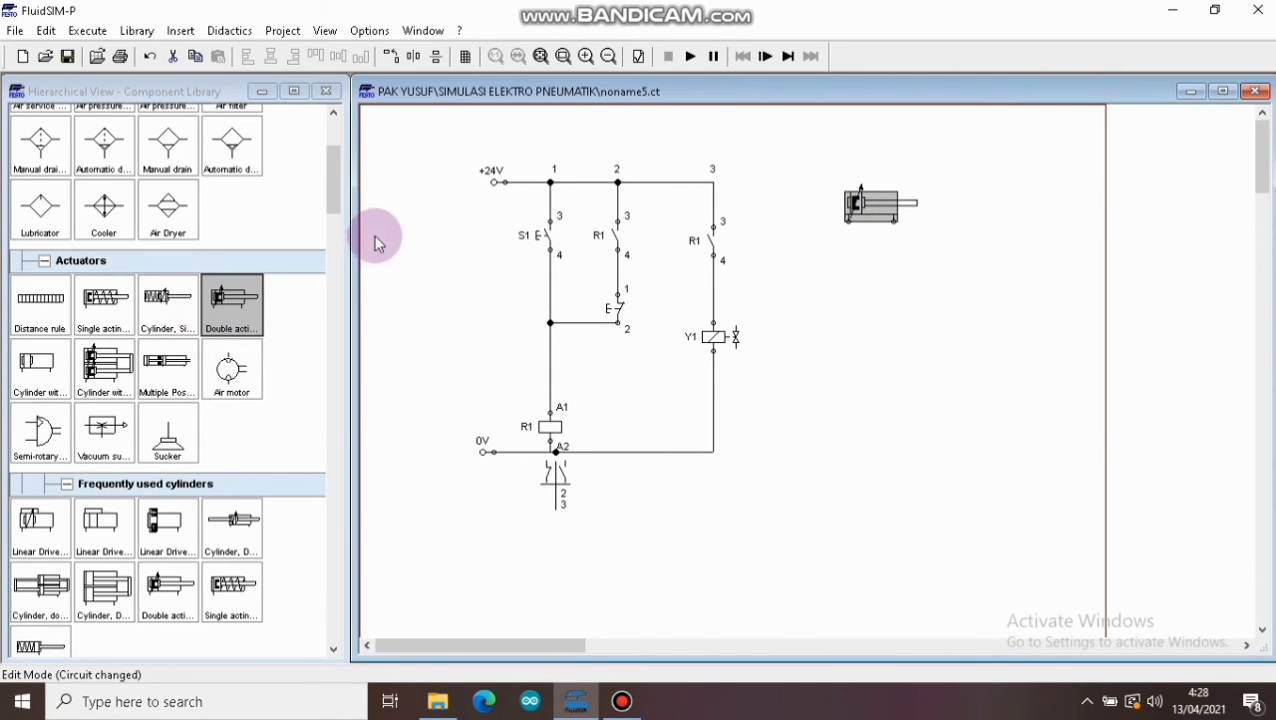
Place two one-way flow control valves side by side below the double acting cylinder
drag(330, 205, 346, 291)
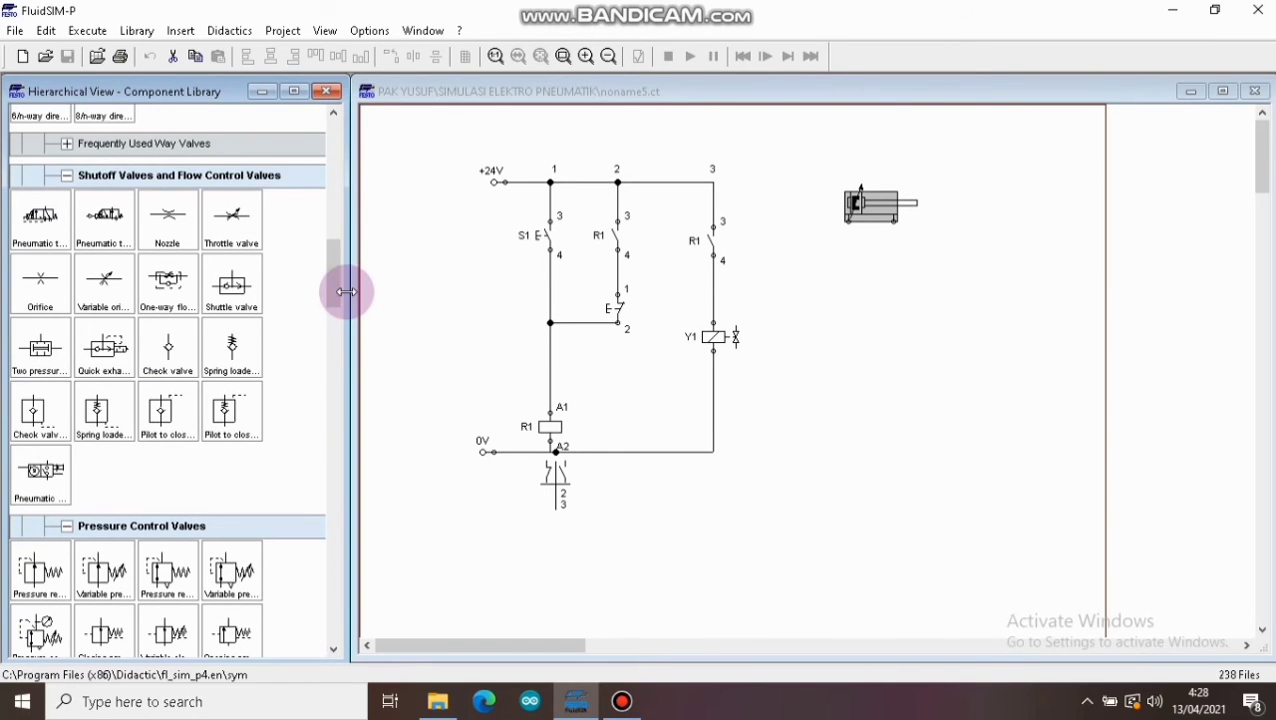
drag(168, 282, 834, 296)
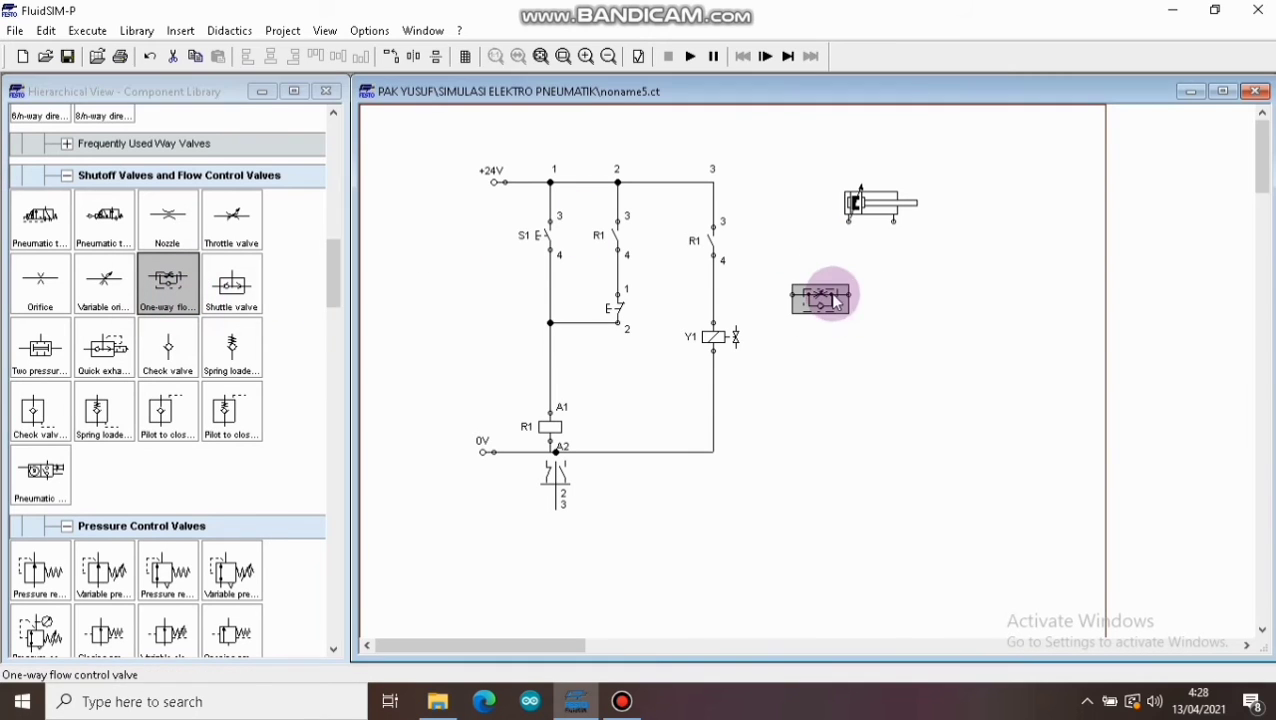
drag(168, 288, 932, 296)
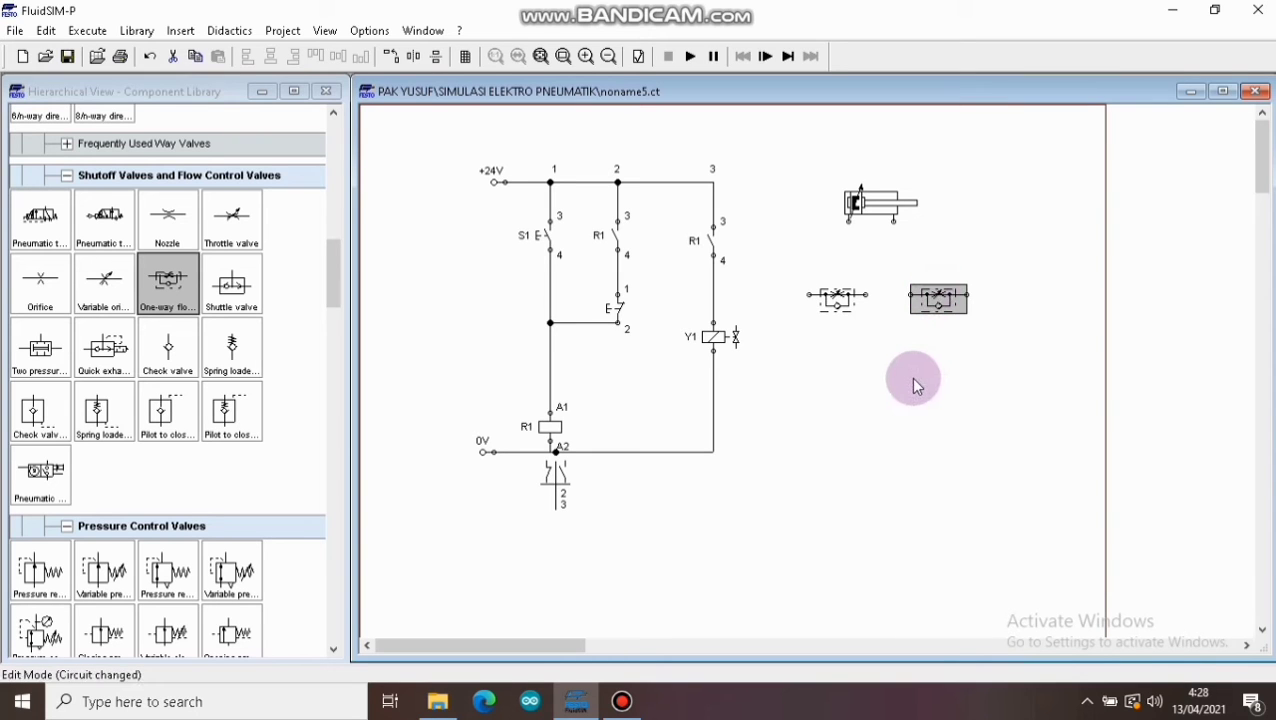
Place a configurable 5/n way valve below the two one-way flow control valves
drag(338, 288, 331, 254)
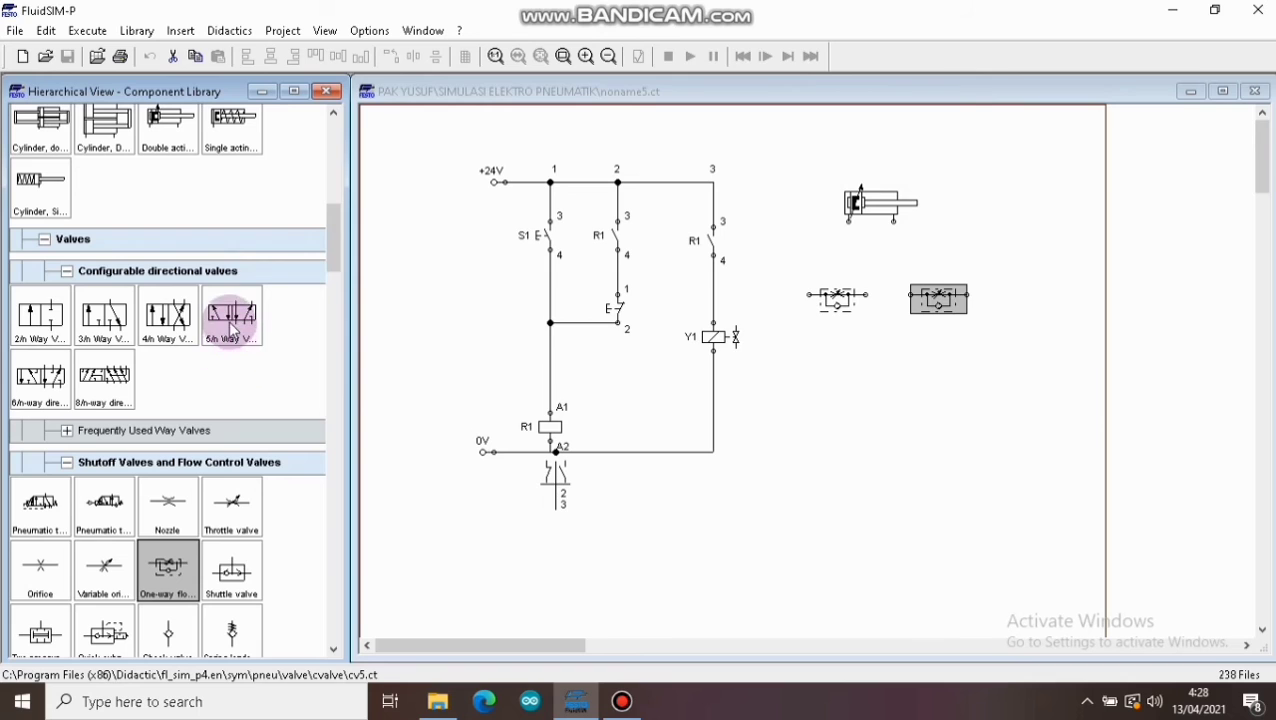
drag(232, 318, 908, 401)
click(970, 385)
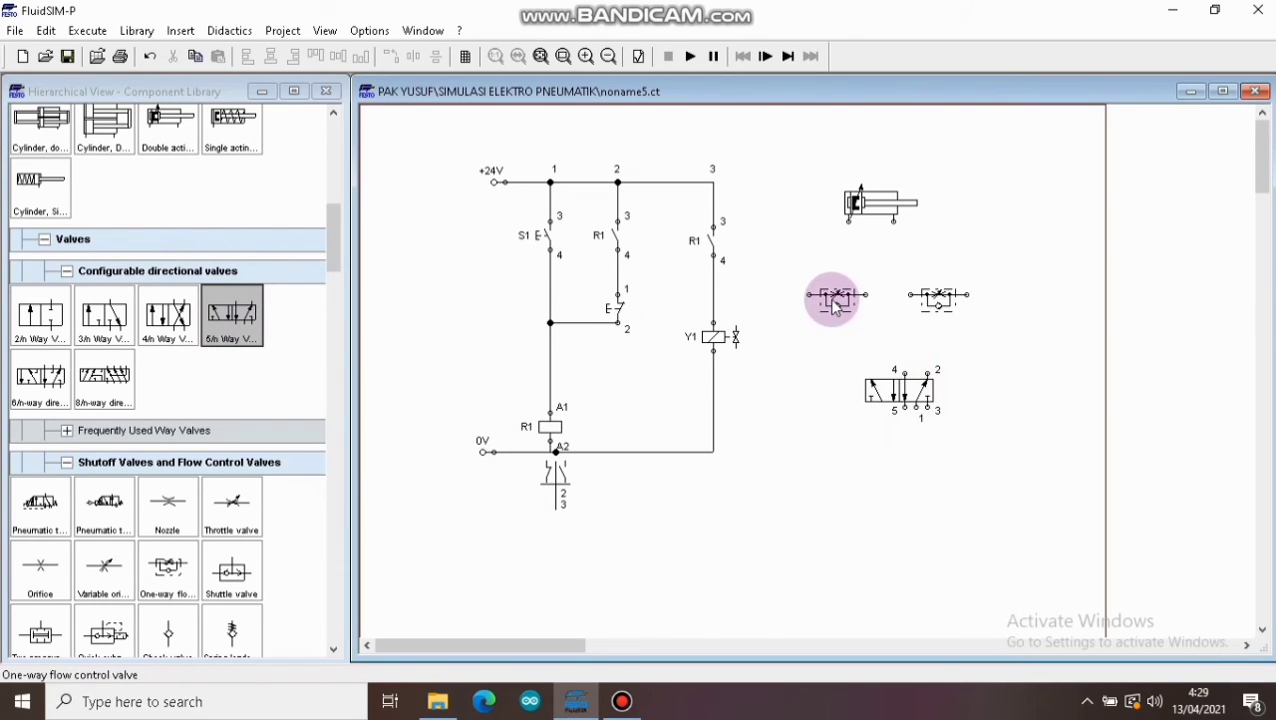
Rotate both one-way flow control valves by 90° so that they stand vertically
right_click(834, 302)
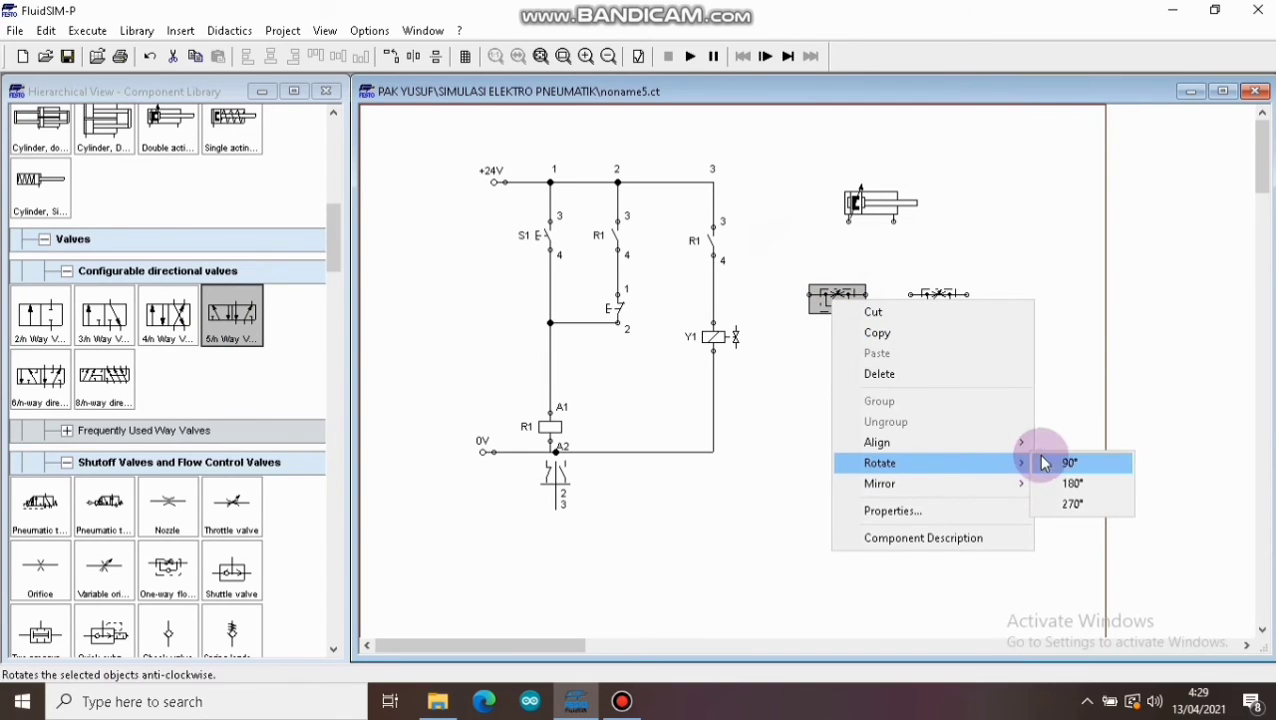
click(1042, 461)
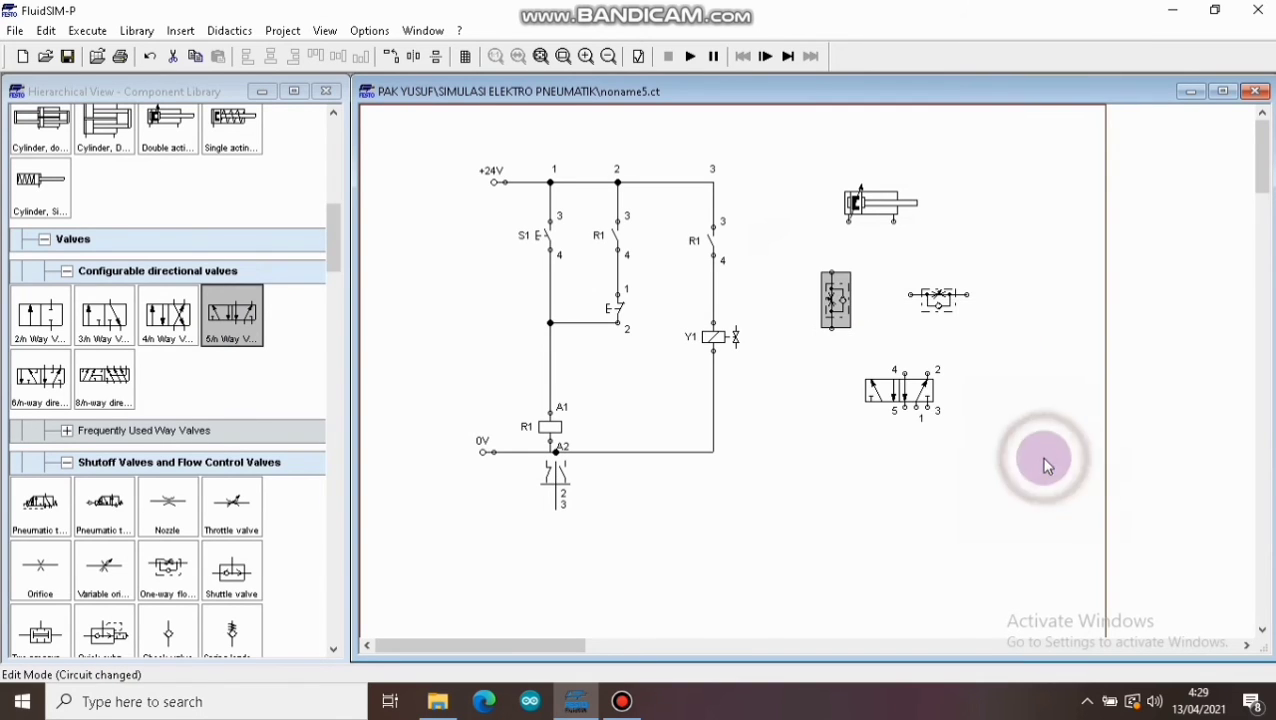
right_click(937, 300)
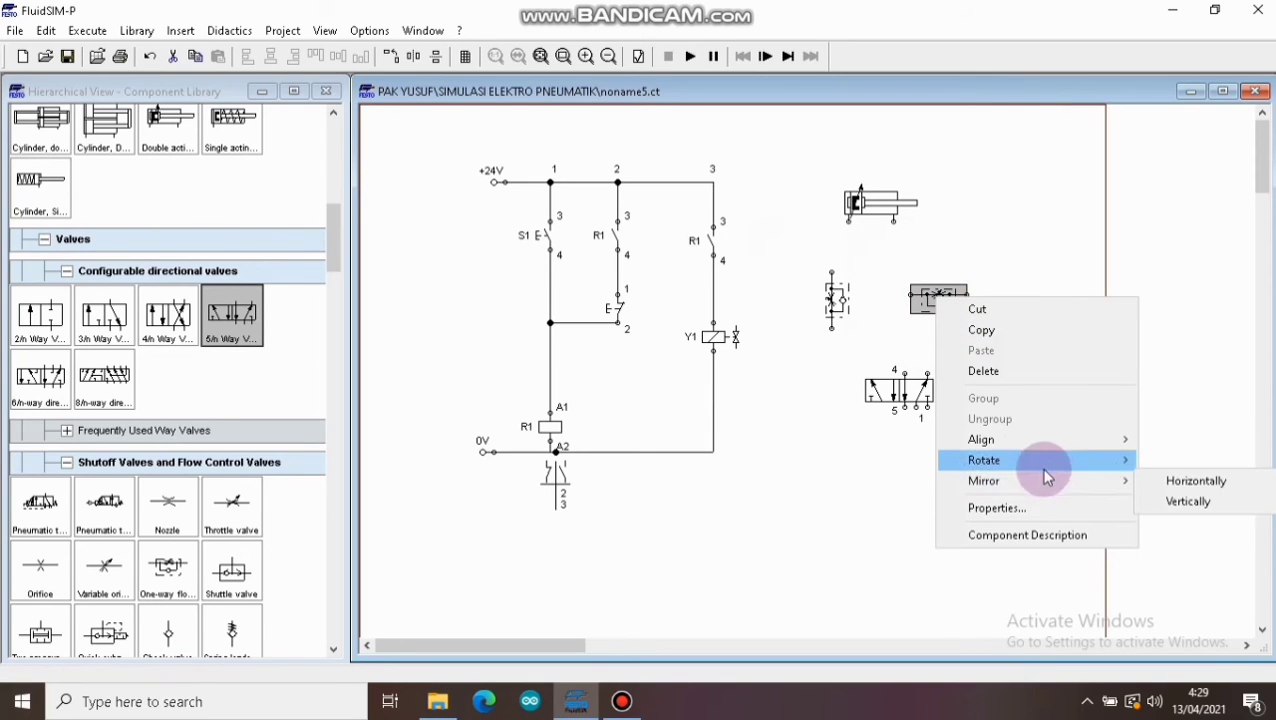
mouse_move(1040, 464)
click(1155, 459)
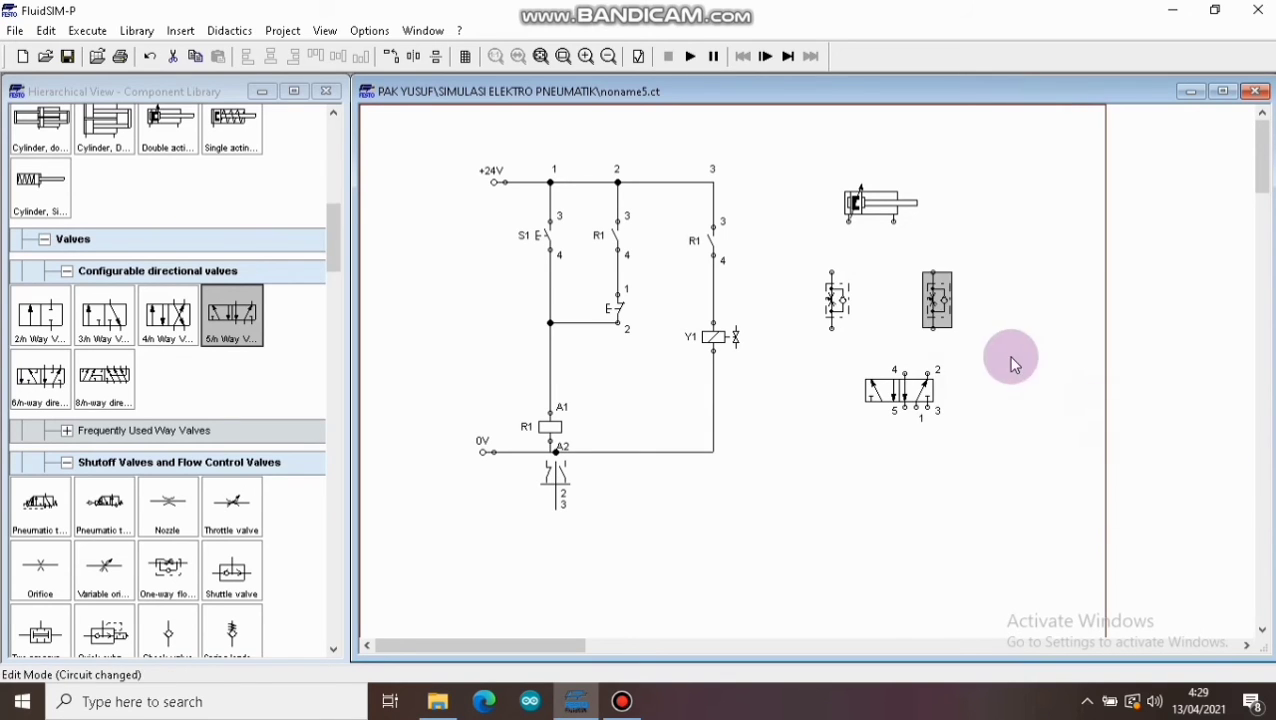
Connect the cylinder's two ports through the flow control valves to ports 4 and 2 of the 5/n way valve
drag(849, 221, 832, 272)
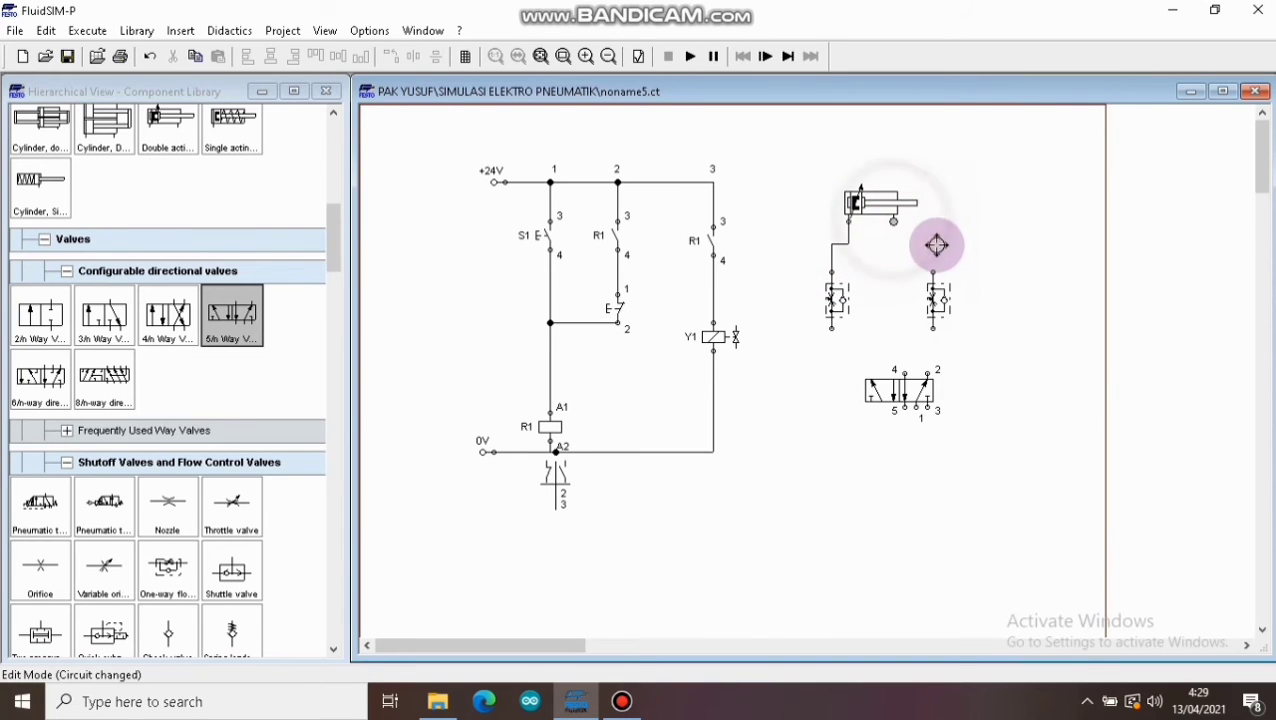
drag(933, 268, 933, 270)
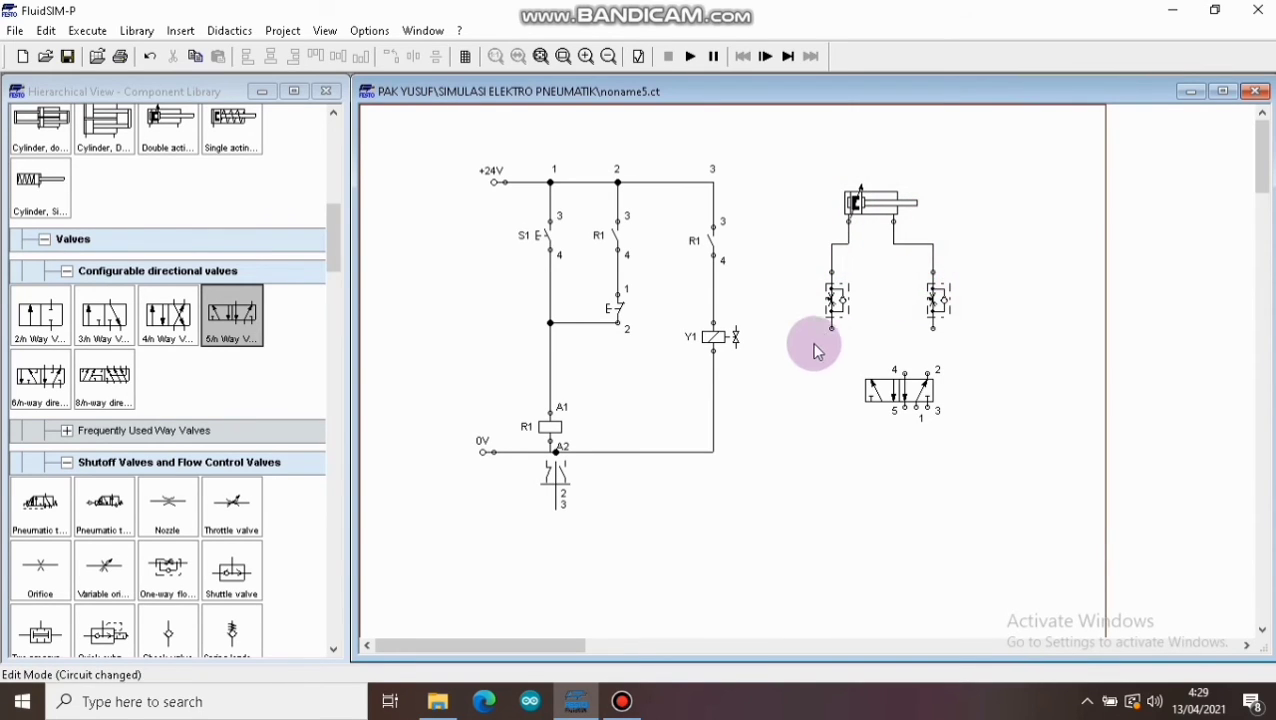
drag(833, 328, 905, 374)
drag(933, 328, 928, 372)
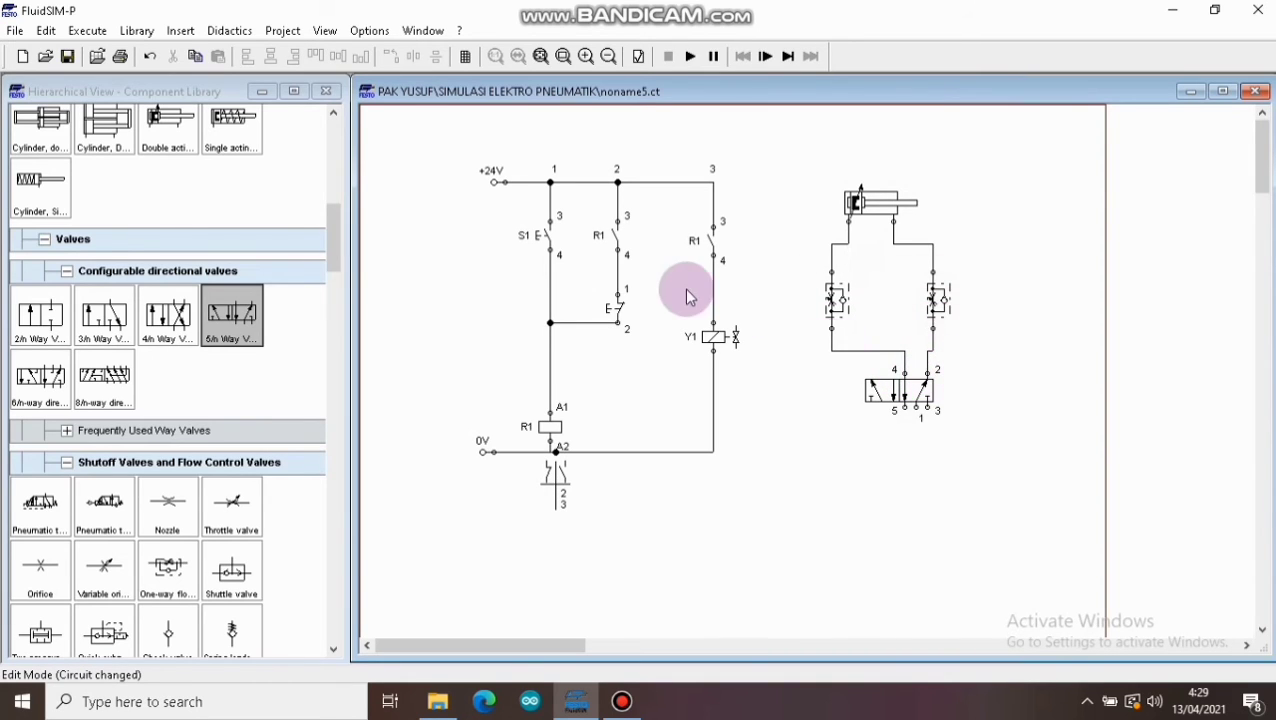
Add a compressed air supply to port 1 of the 5/n way valve
click(333, 254)
drag(333, 254, 335, 157)
click(40, 225)
drag(40, 225, 916, 408)
click(976, 449)
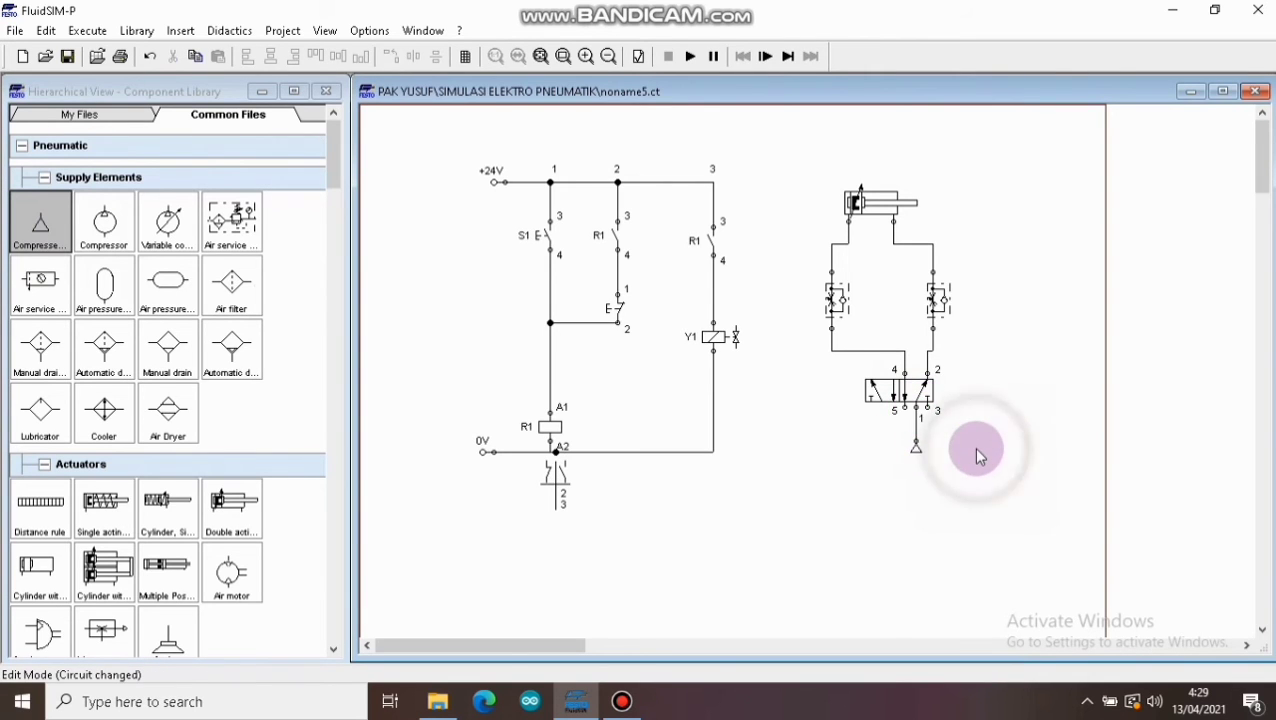
Configure the 5/n way valve with electrical solenoid actuation on its left side and spring return on its right side
double_click(893, 396)
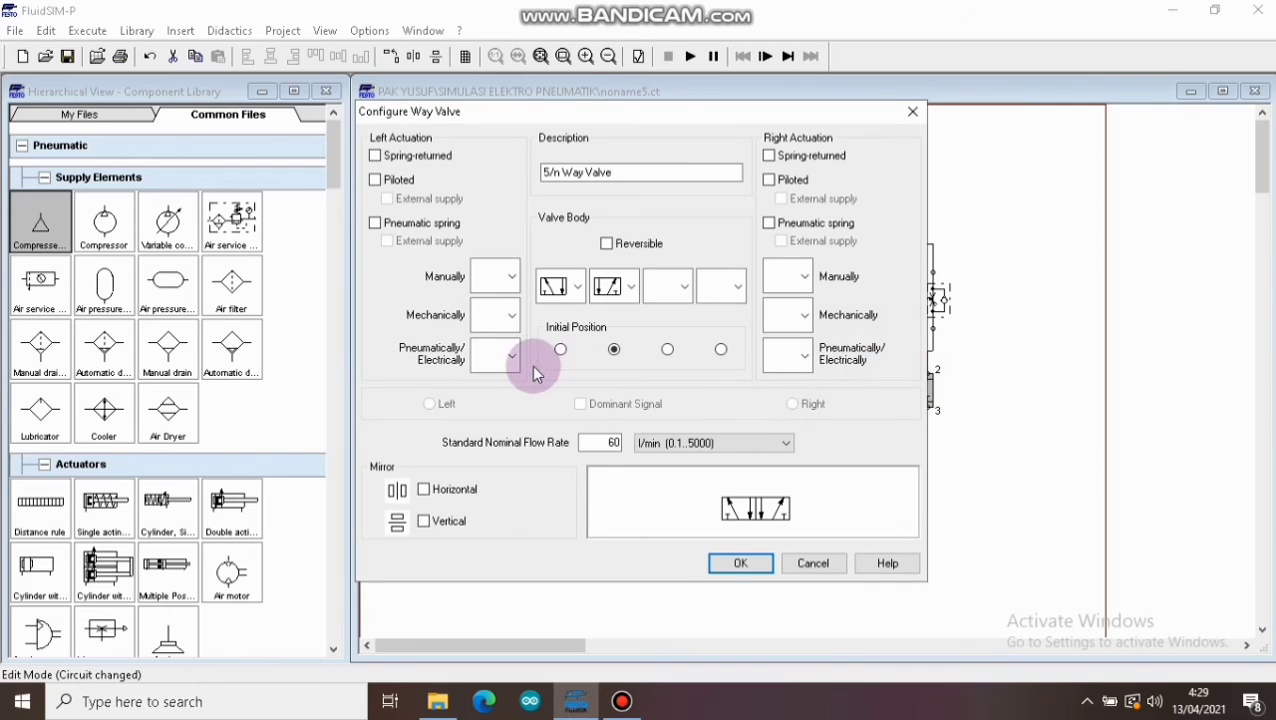
click(512, 355)
click(502, 416)
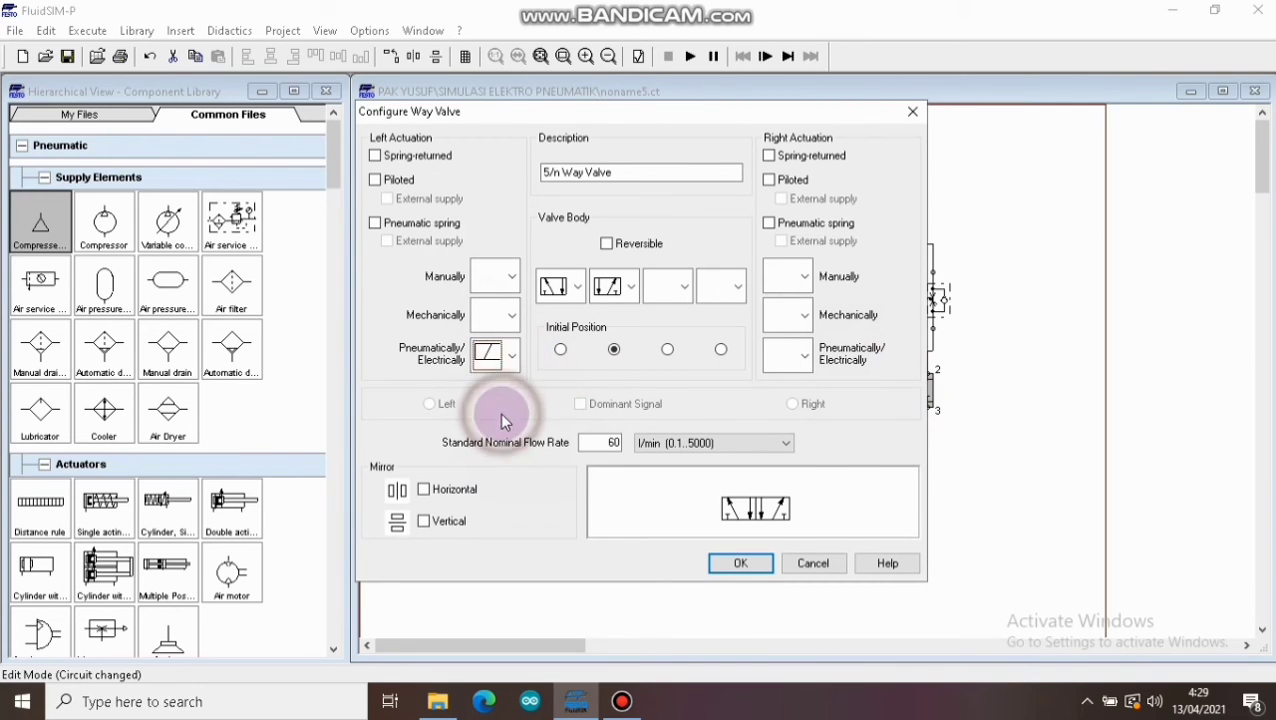
click(769, 156)
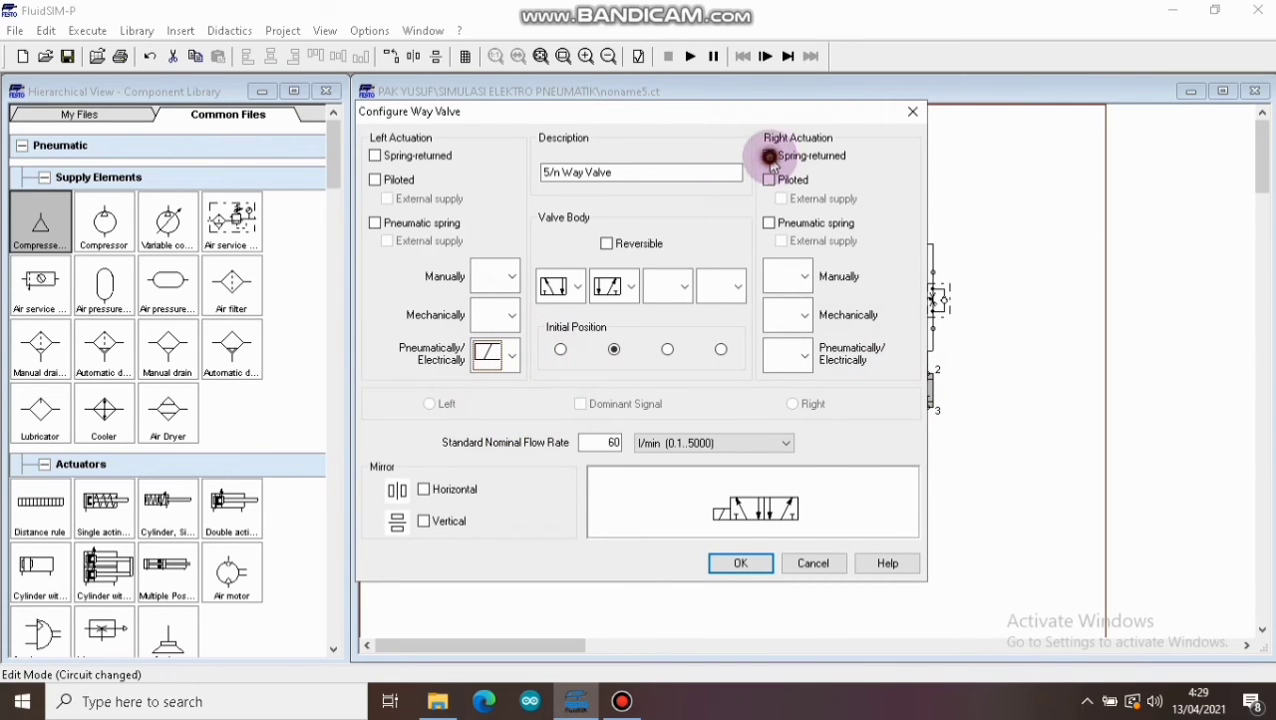
click(742, 563)
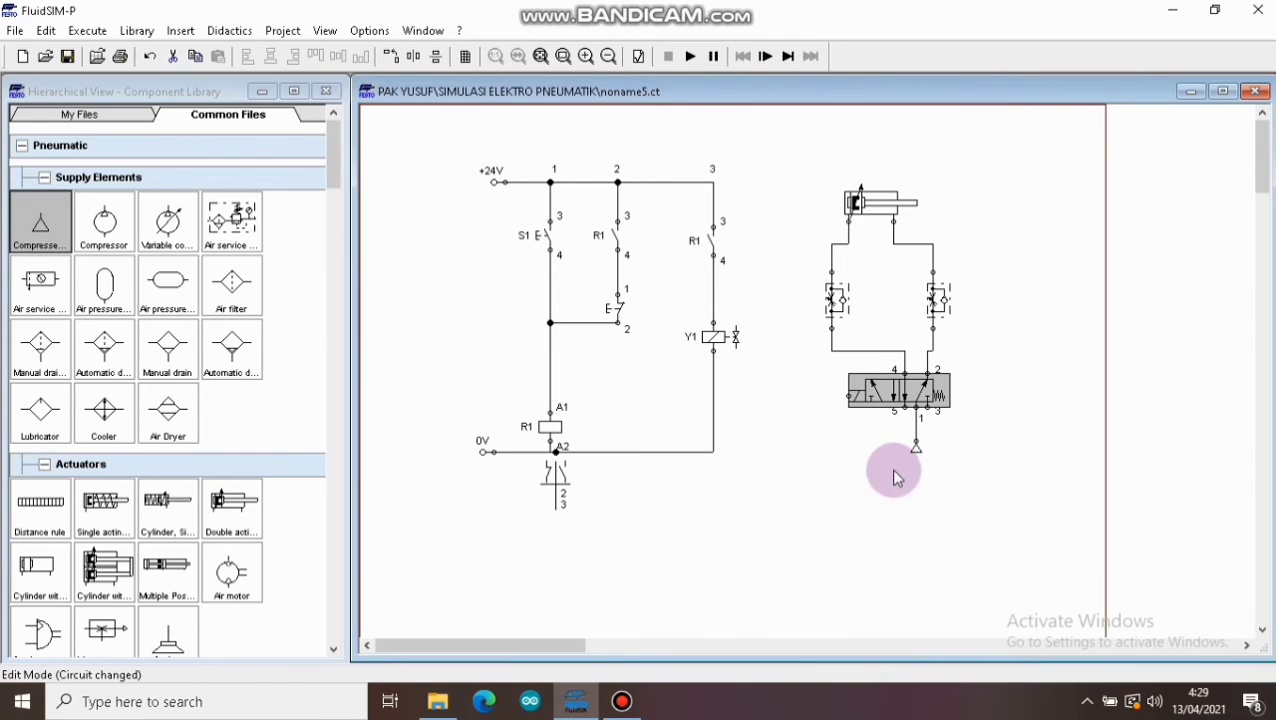
Set the triangular exhaust terminator on ports 5 and 3 of the 5/n way valve
double_click(905, 408)
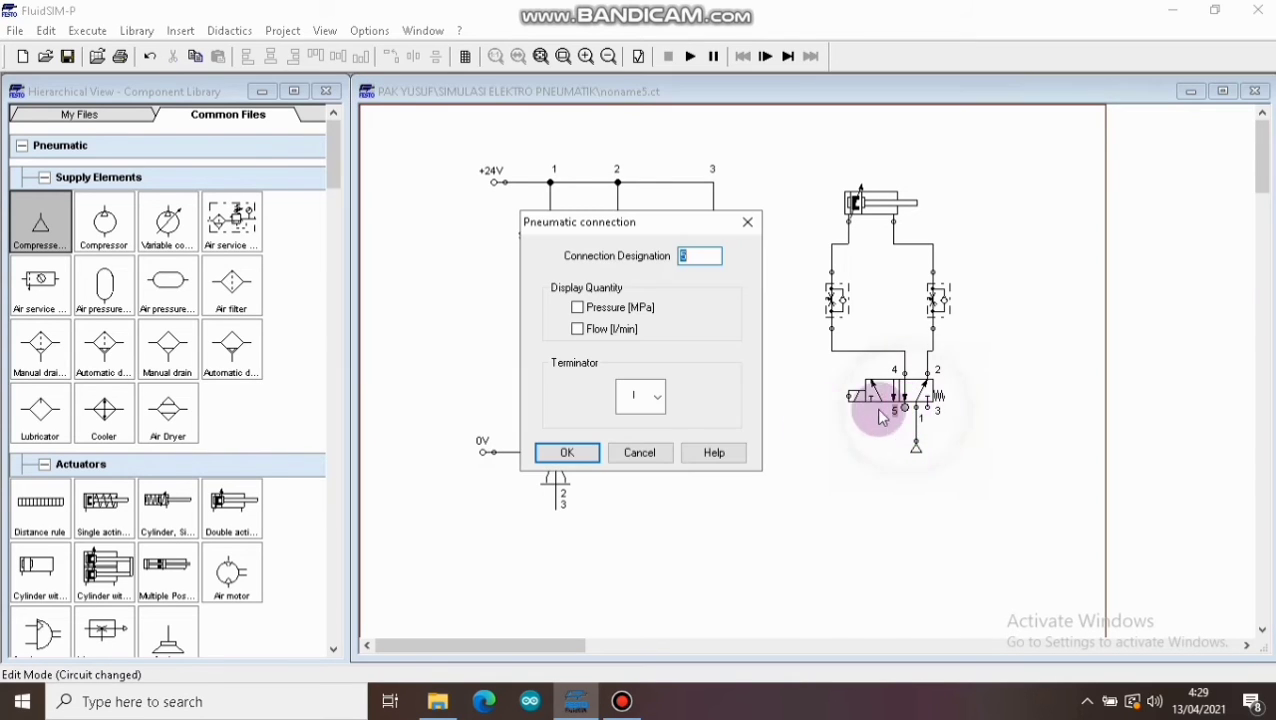
click(651, 396)
click(633, 486)
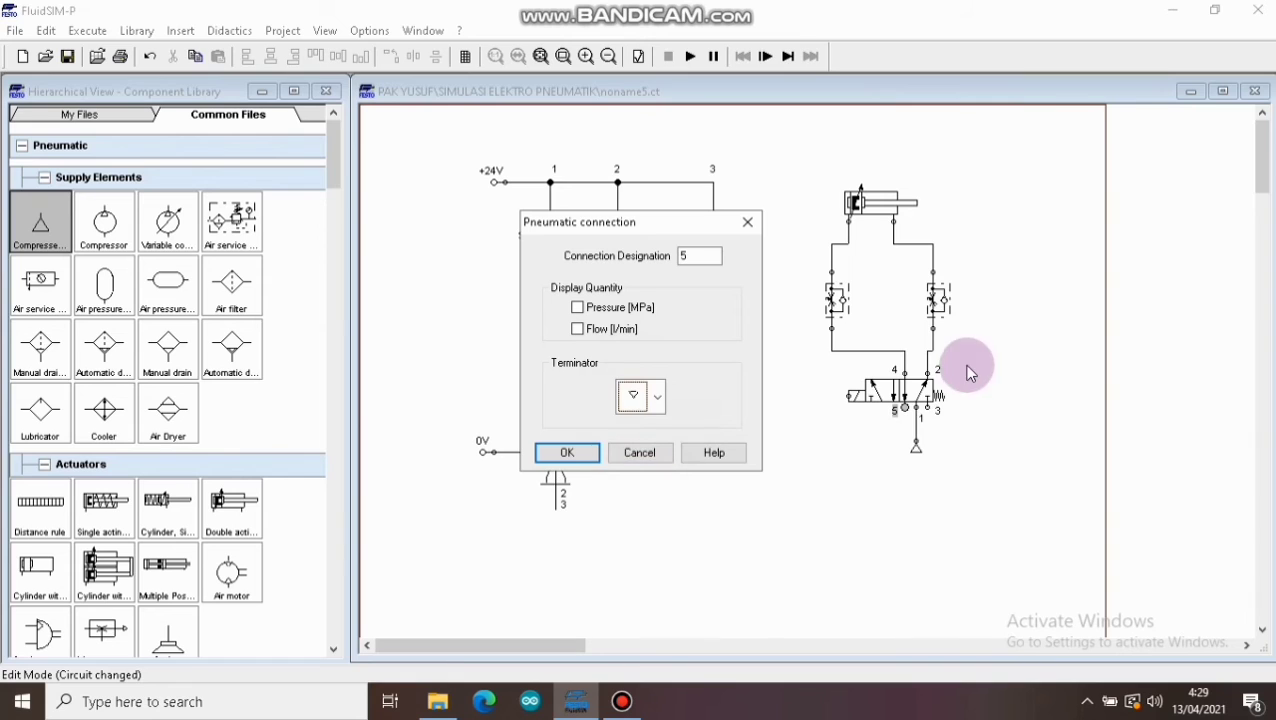
key(Return)
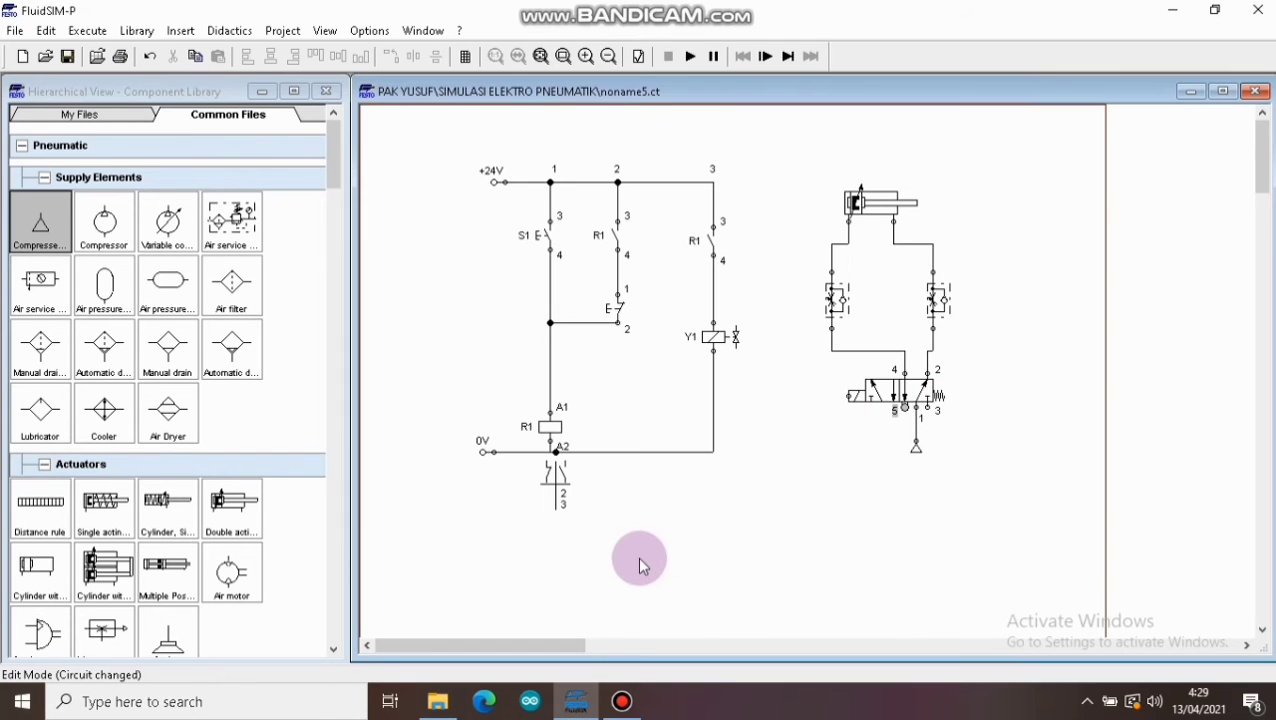
double_click(932, 406)
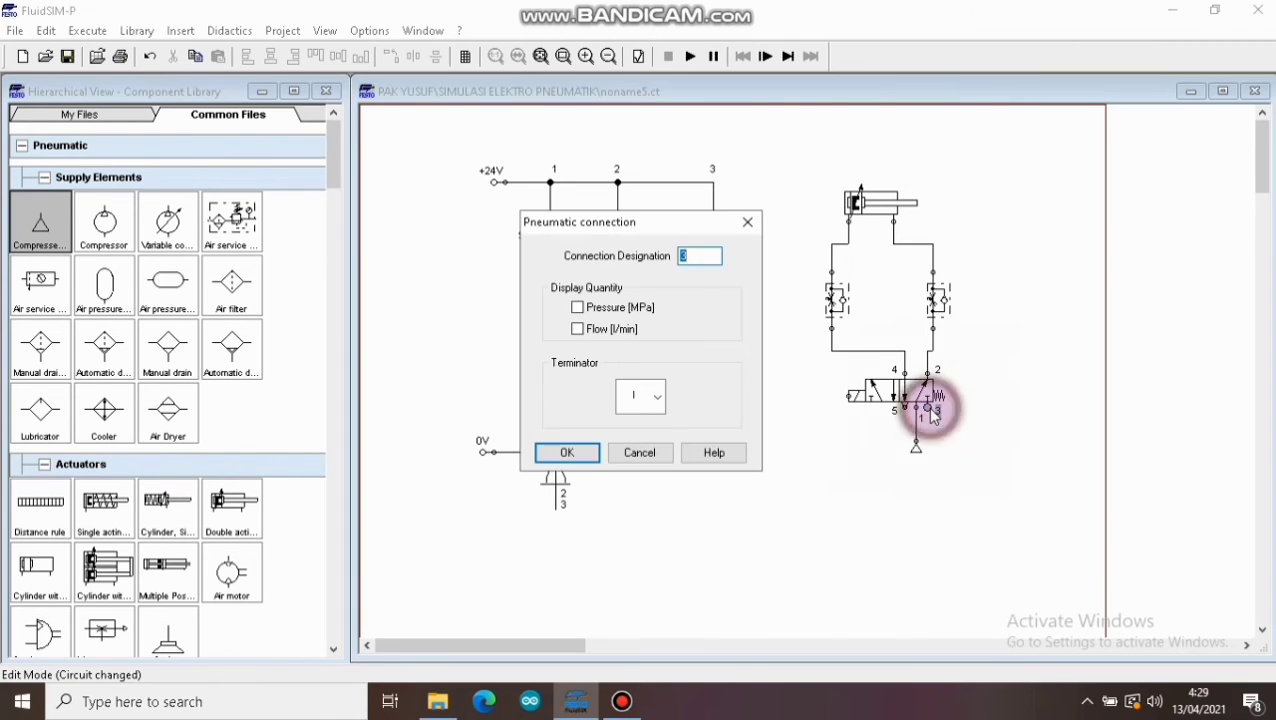
click(658, 400)
click(631, 489)
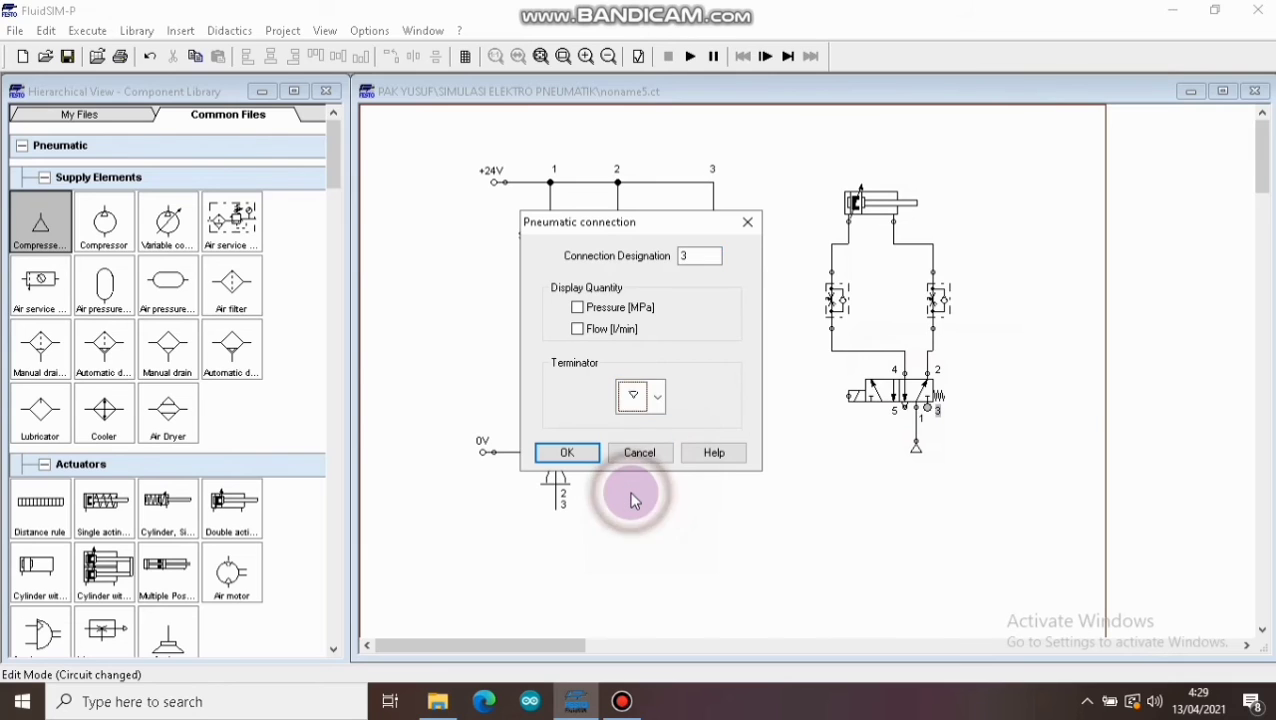
key(Return)
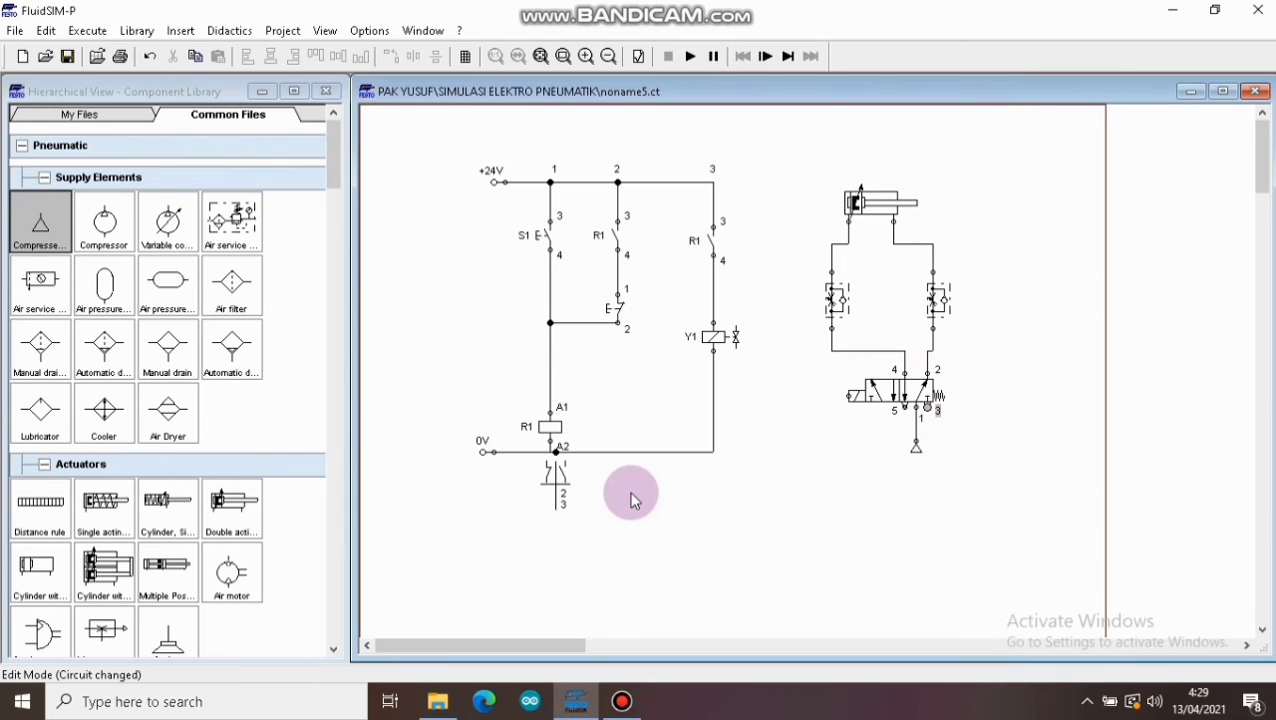
Label the 5/n way valve's solenoid connection Y1
double_click(846, 398)
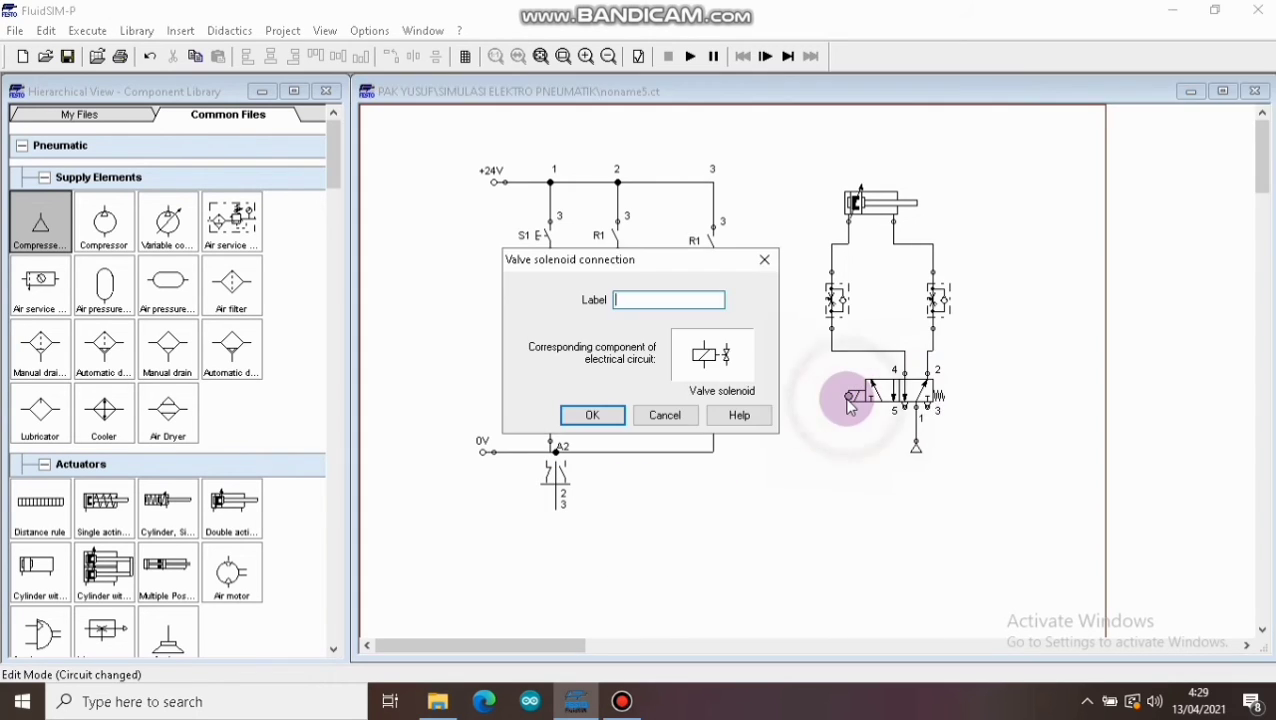
text(y)
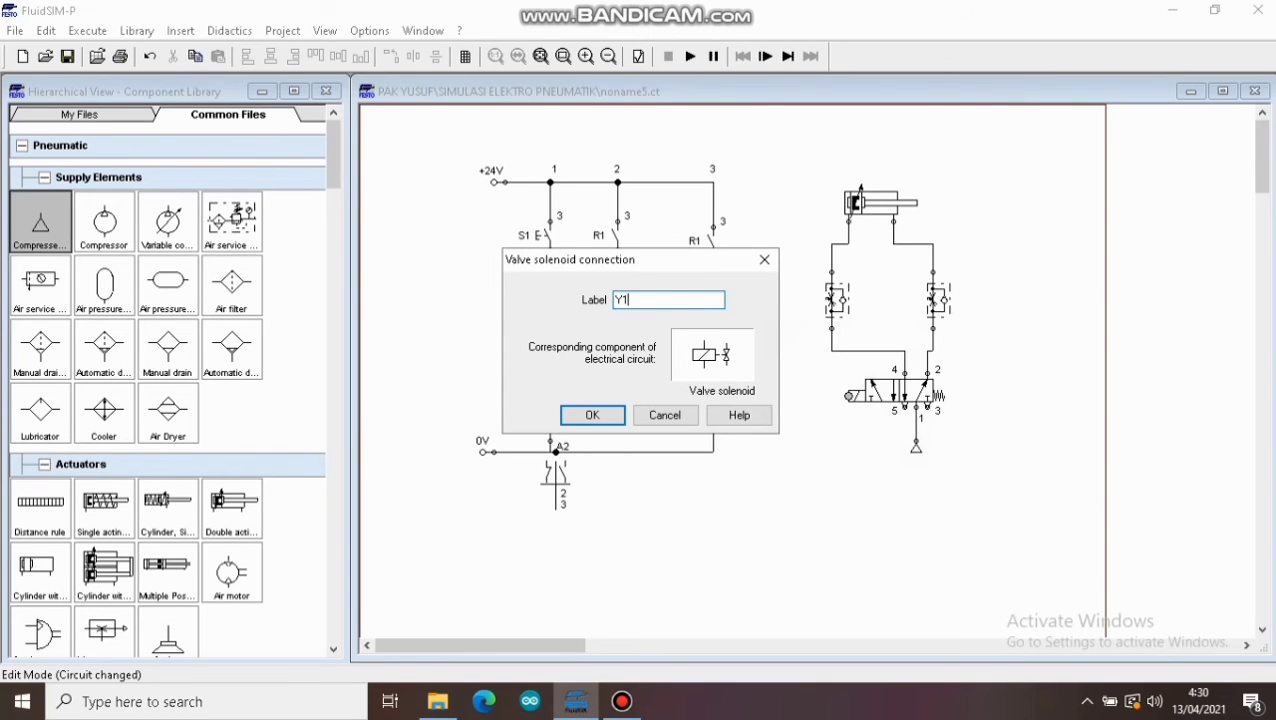
text(1)
key(Return)
click(846, 398)
click(939, 492)
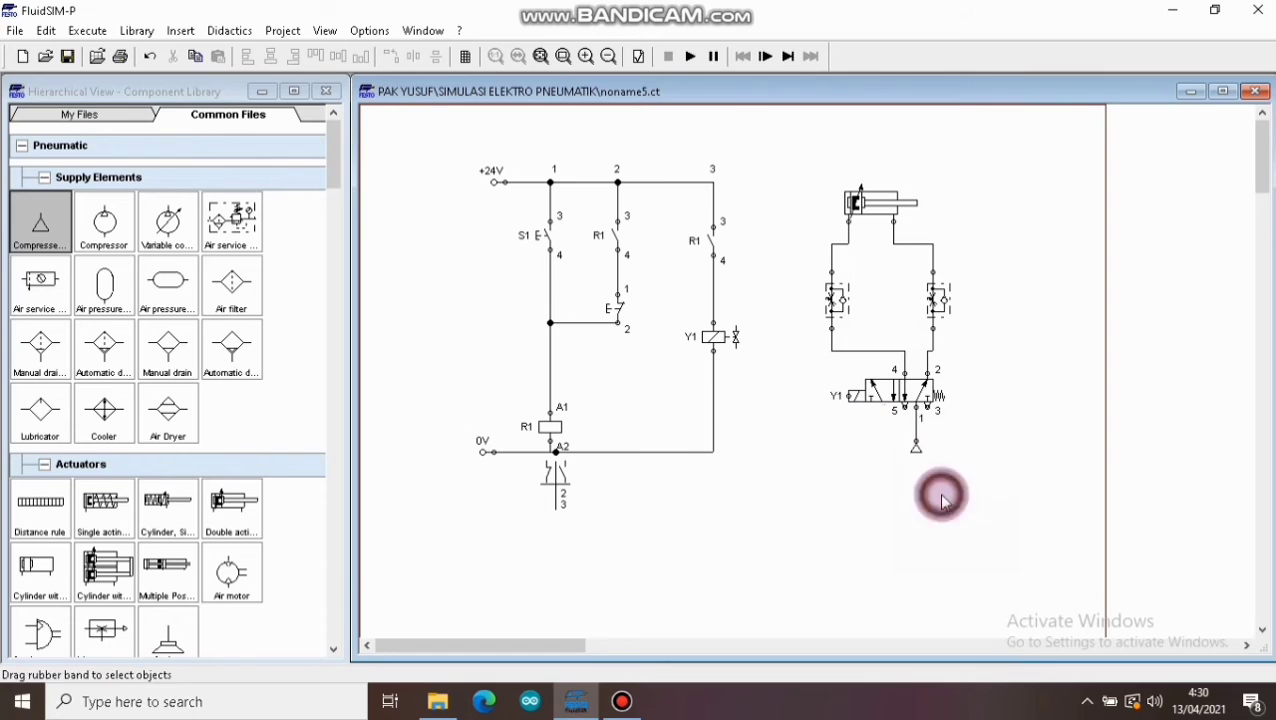
Set the opening level of the flow control valve on the port 4 line to 20 % and enable Display Opening Level
double_click(840, 312)
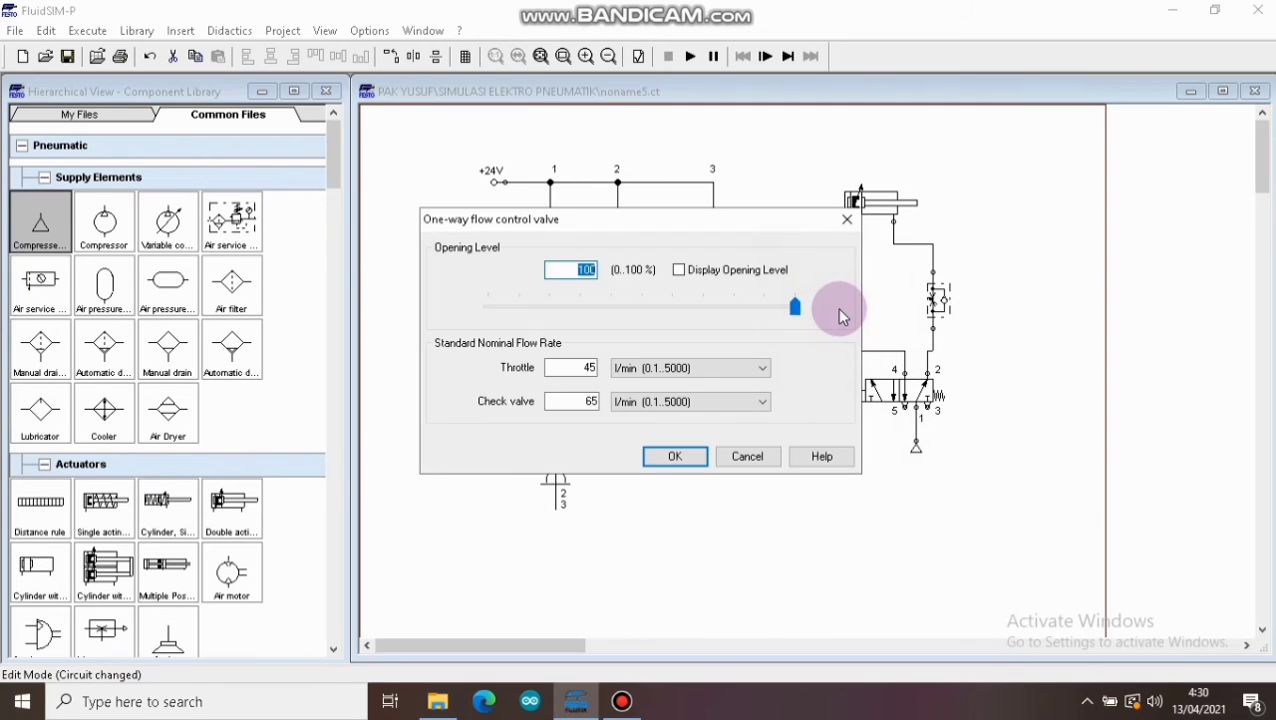
double_click(578, 268)
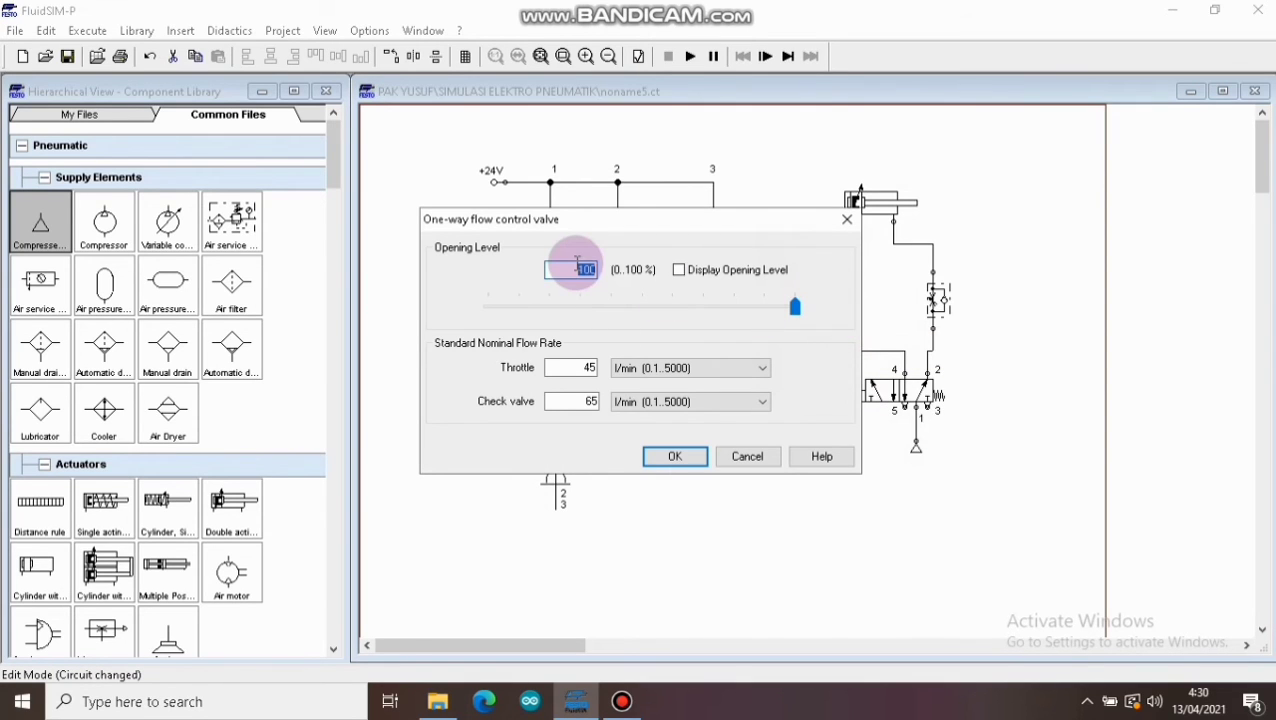
text(20)
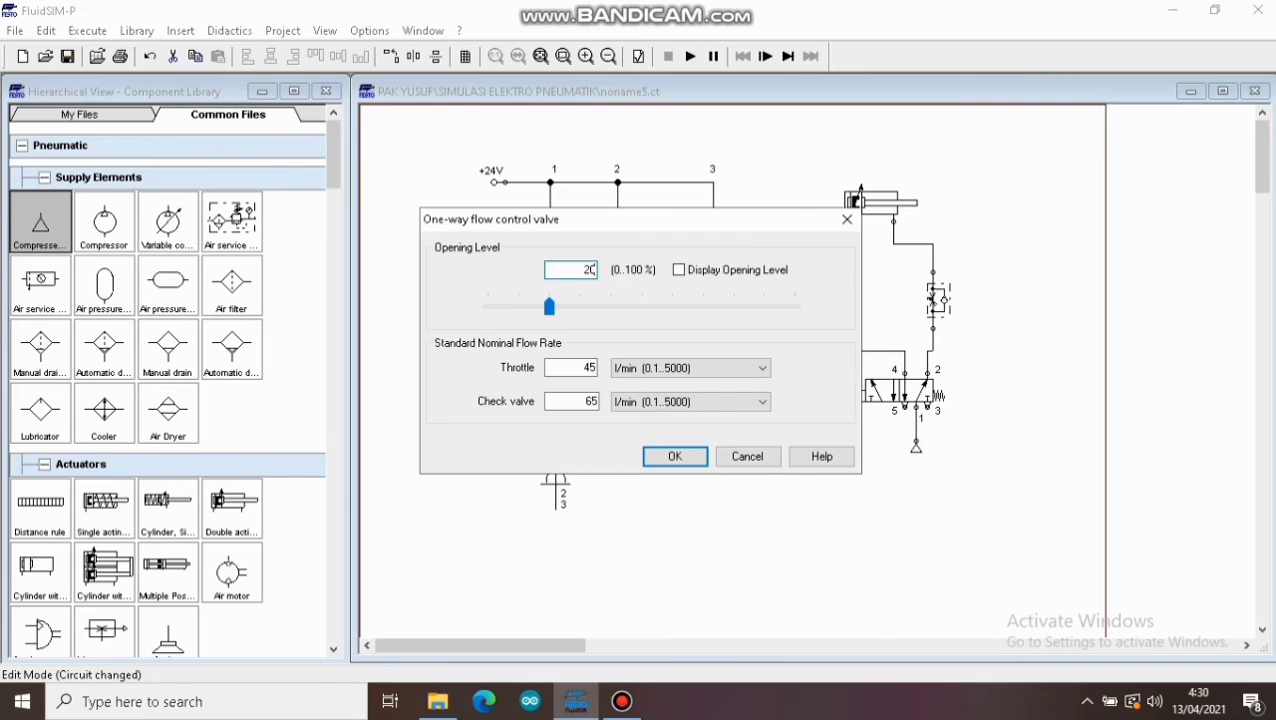
click(680, 272)
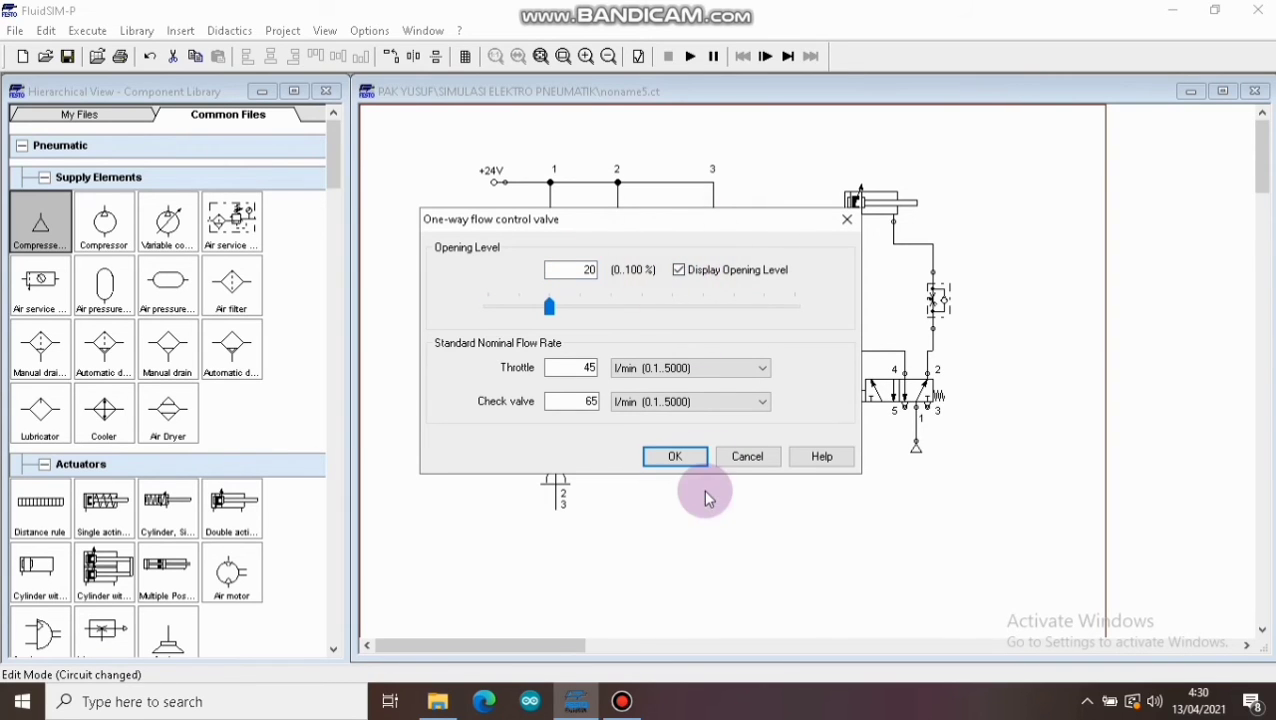
click(692, 460)
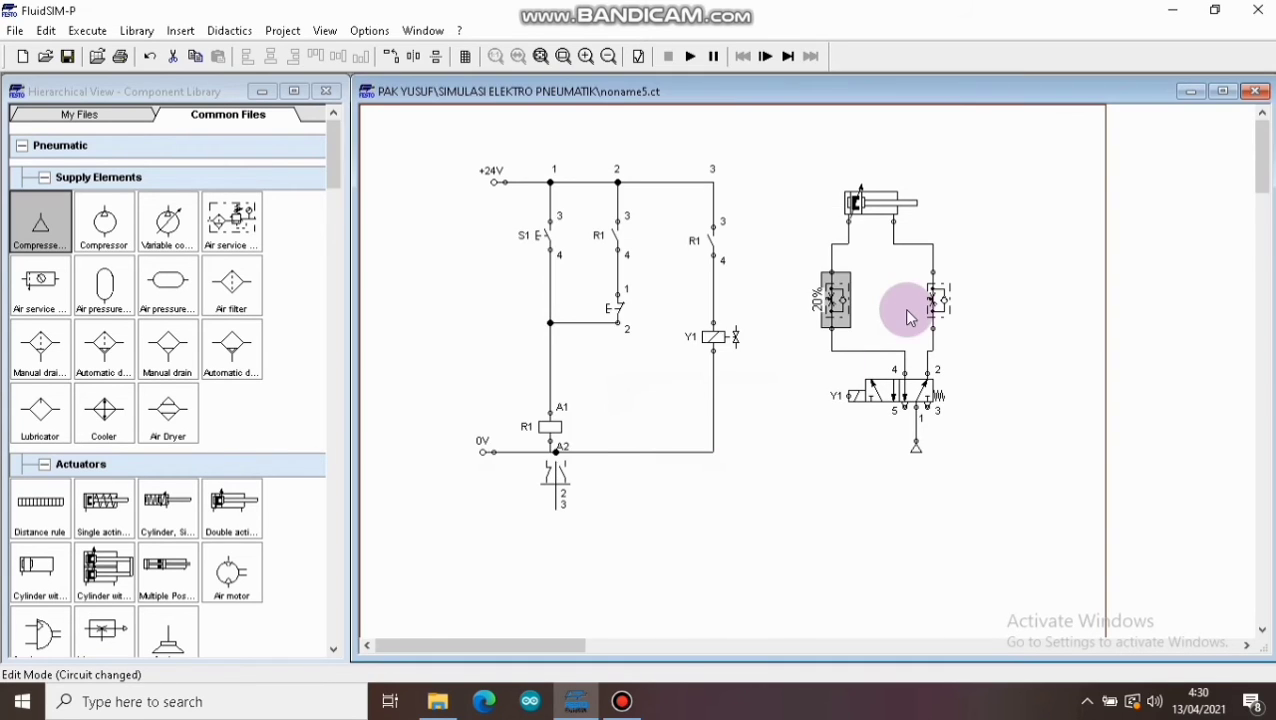
Set the opening level of the flow control valve on the port 2 line to 20 % and enable Display Opening Level
double_click(937, 298)
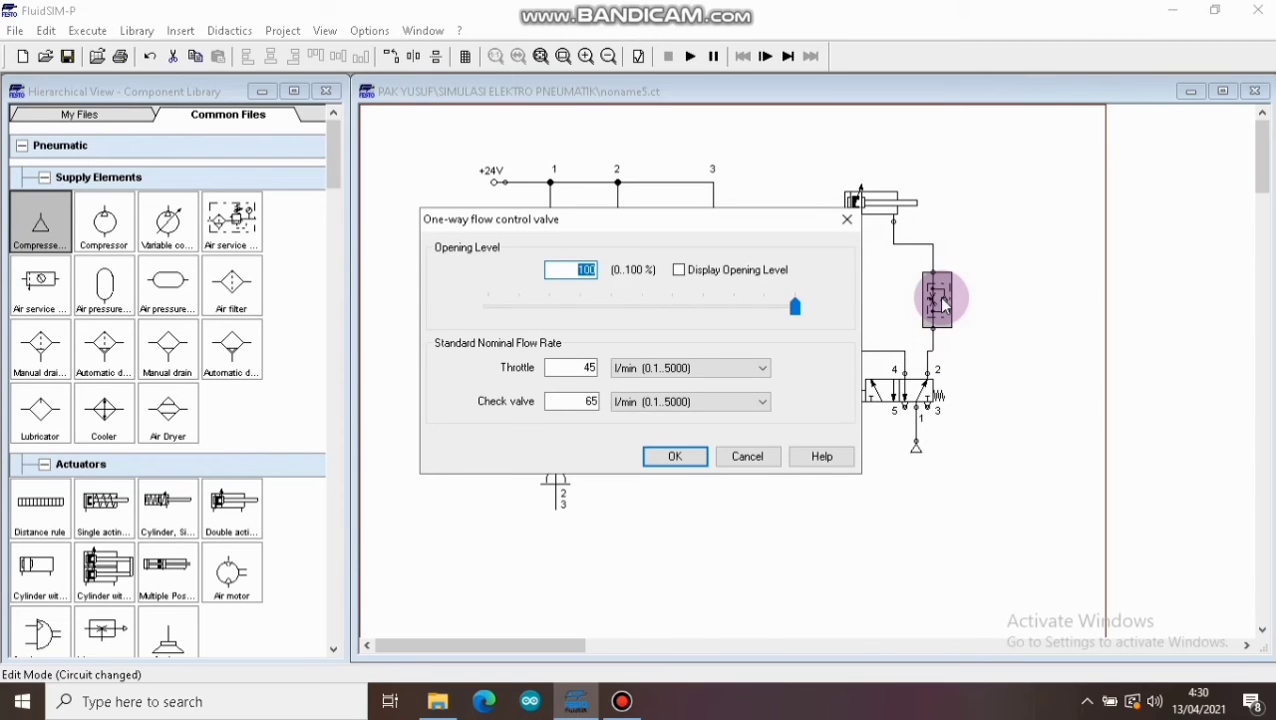
key(BackSpace)
text(4)
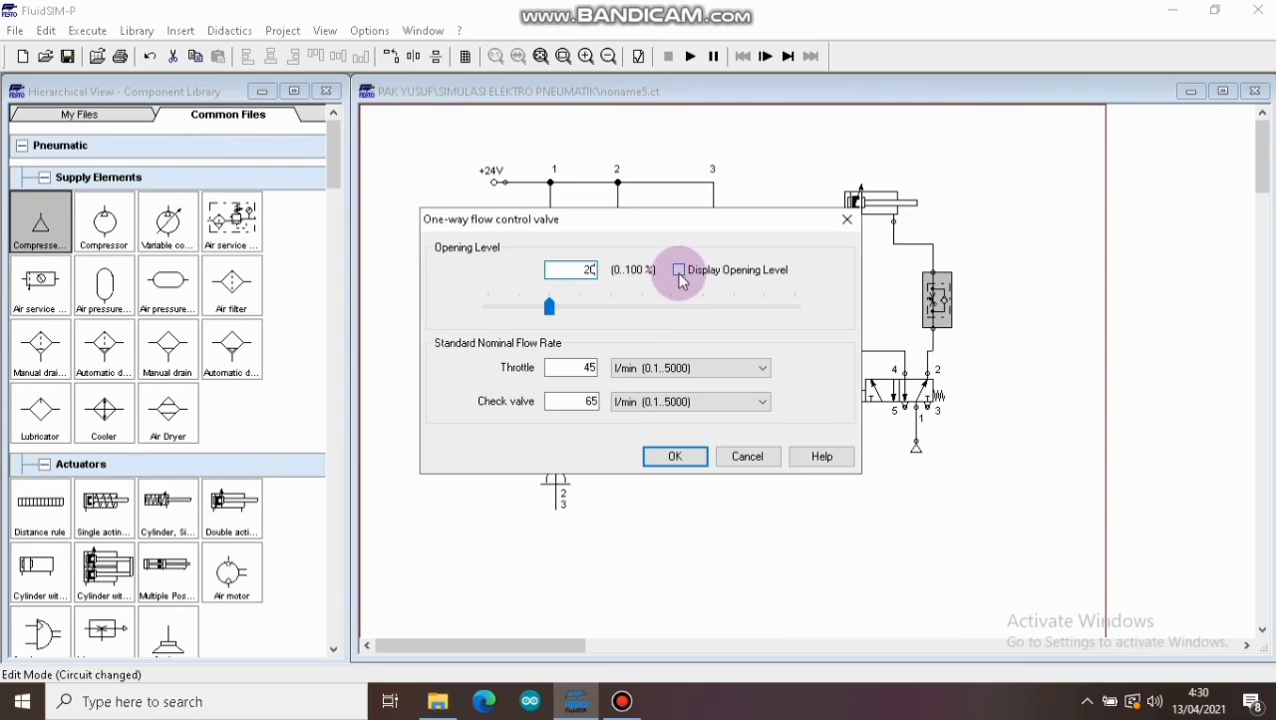
click(679, 271)
key(Return)
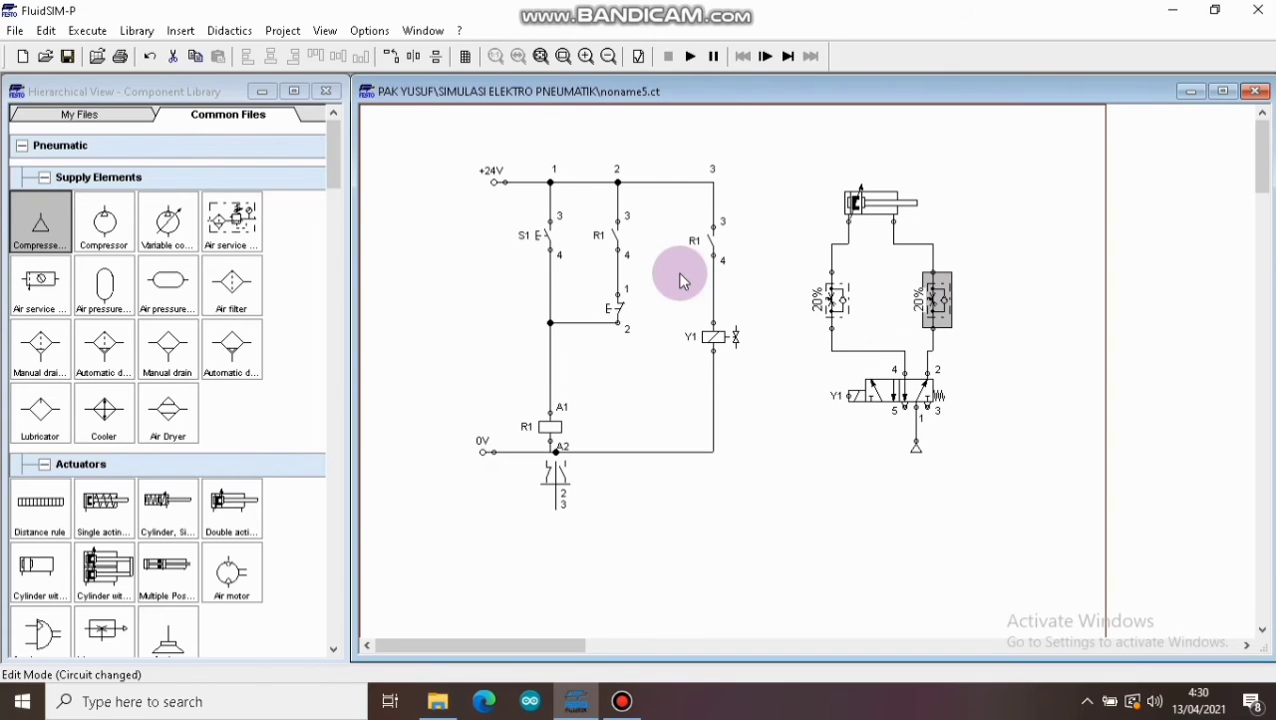
click(766, 439)
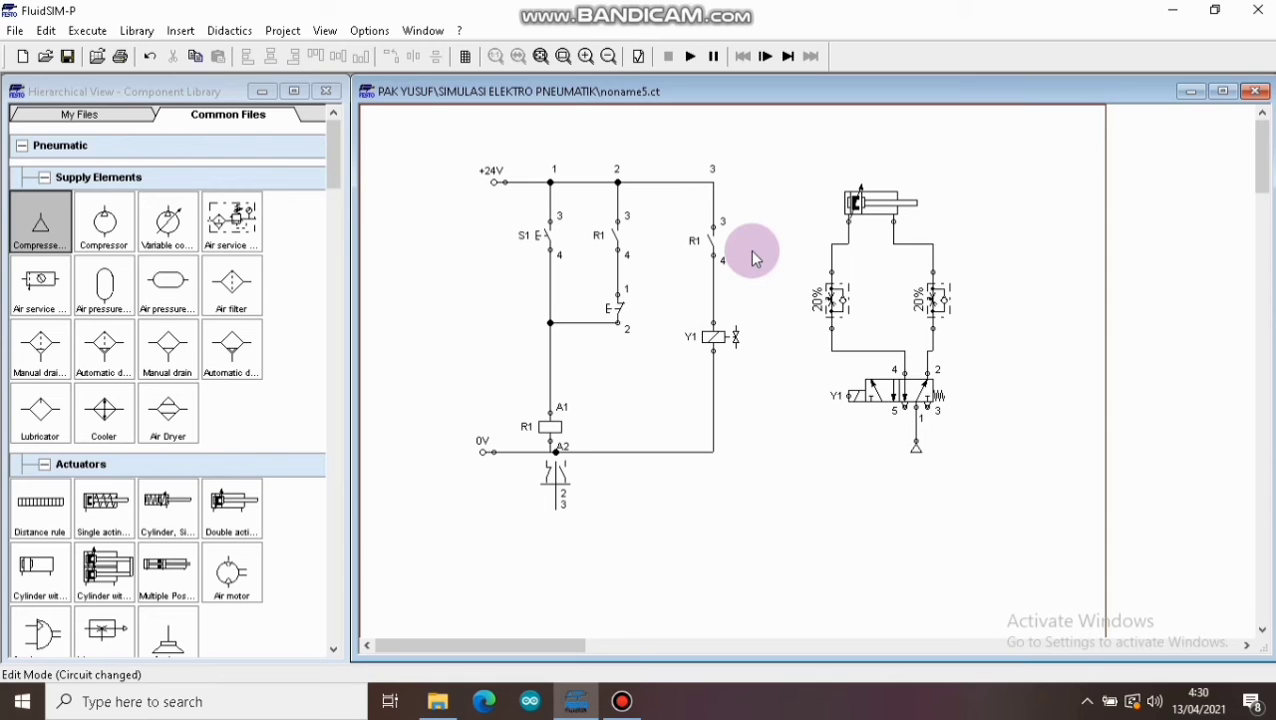
Simulate the circuit despite the superimposed lines warning, actuate S1 to extend the cylinder, and stop the simulation
click(690, 58)
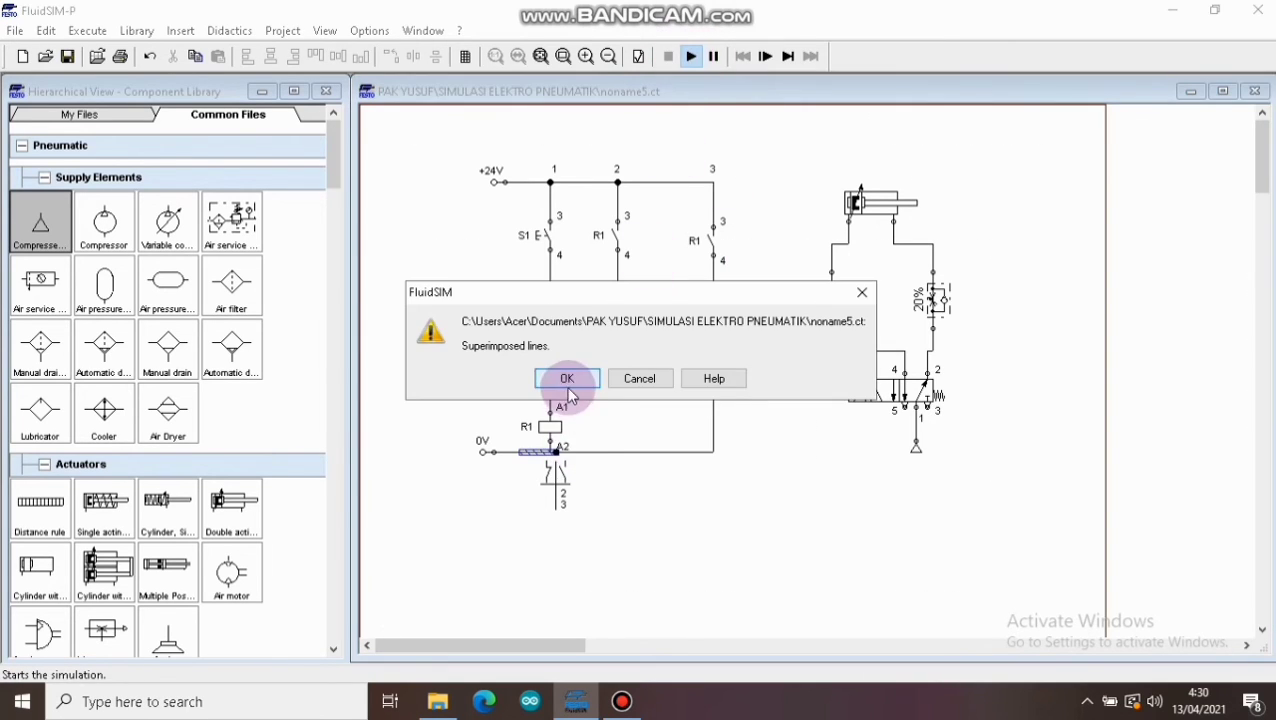
click(566, 377)
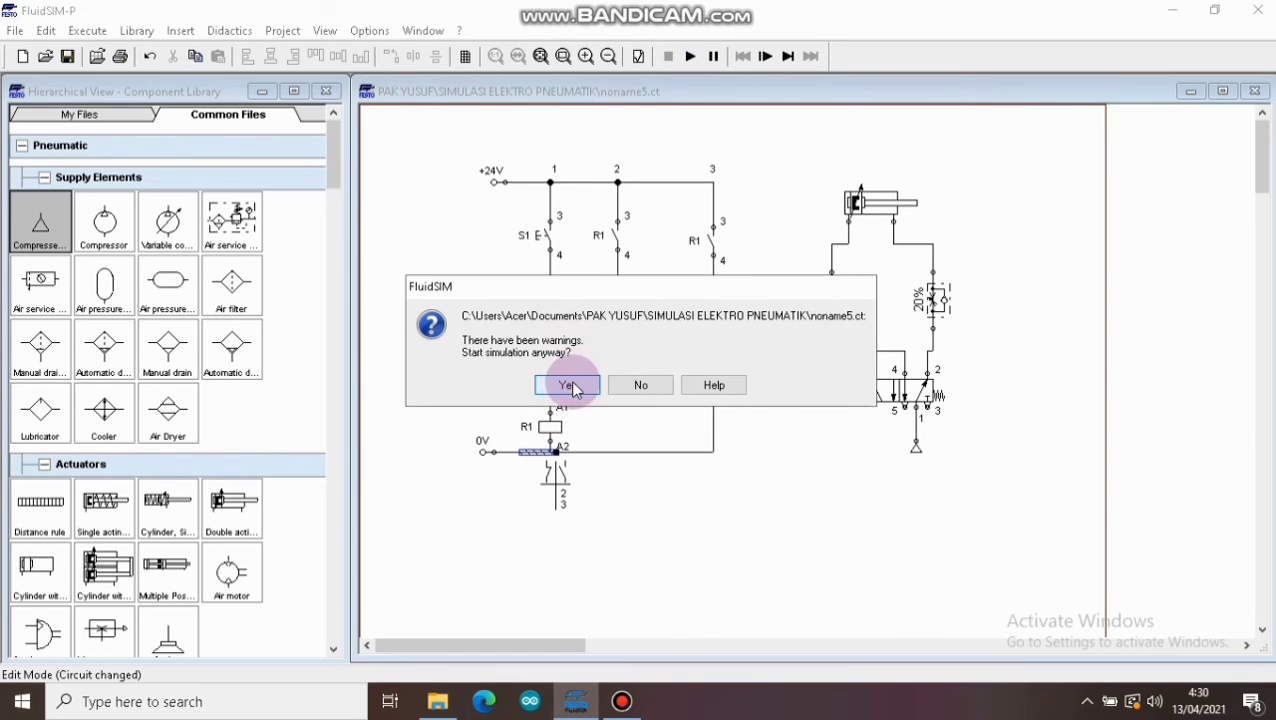
click(567, 381)
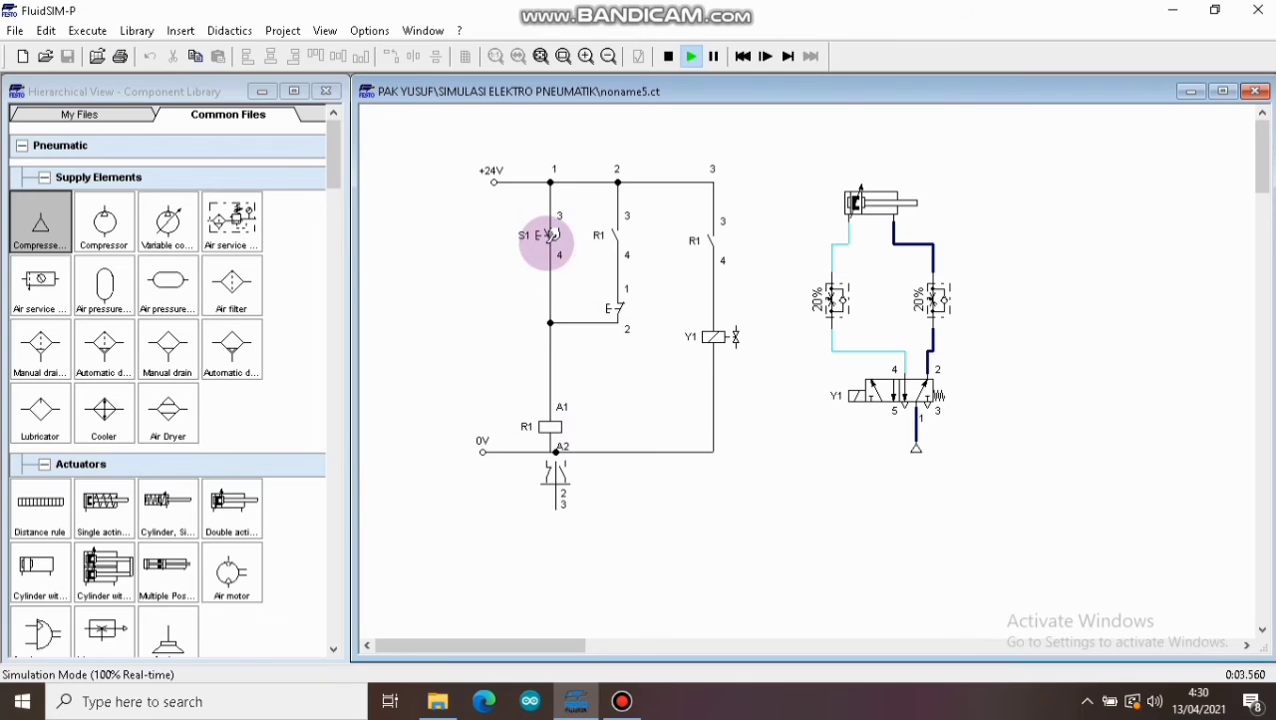
click(550, 236)
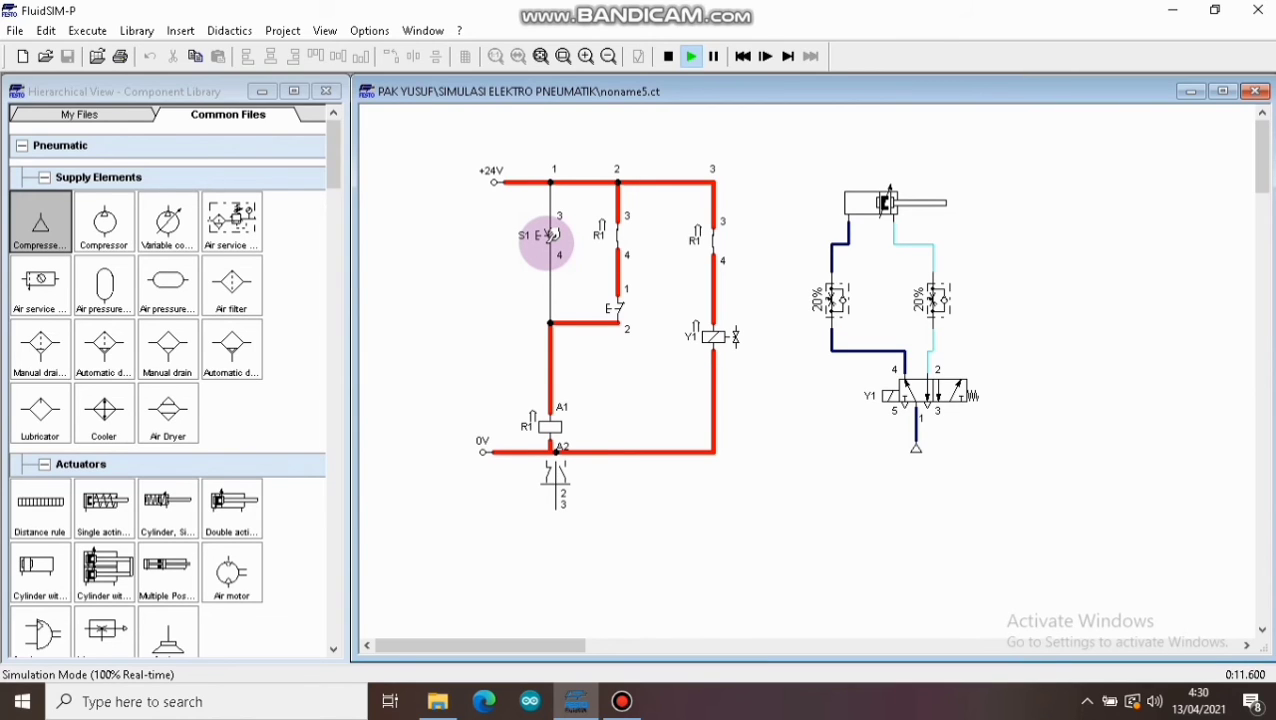
click(550, 236)
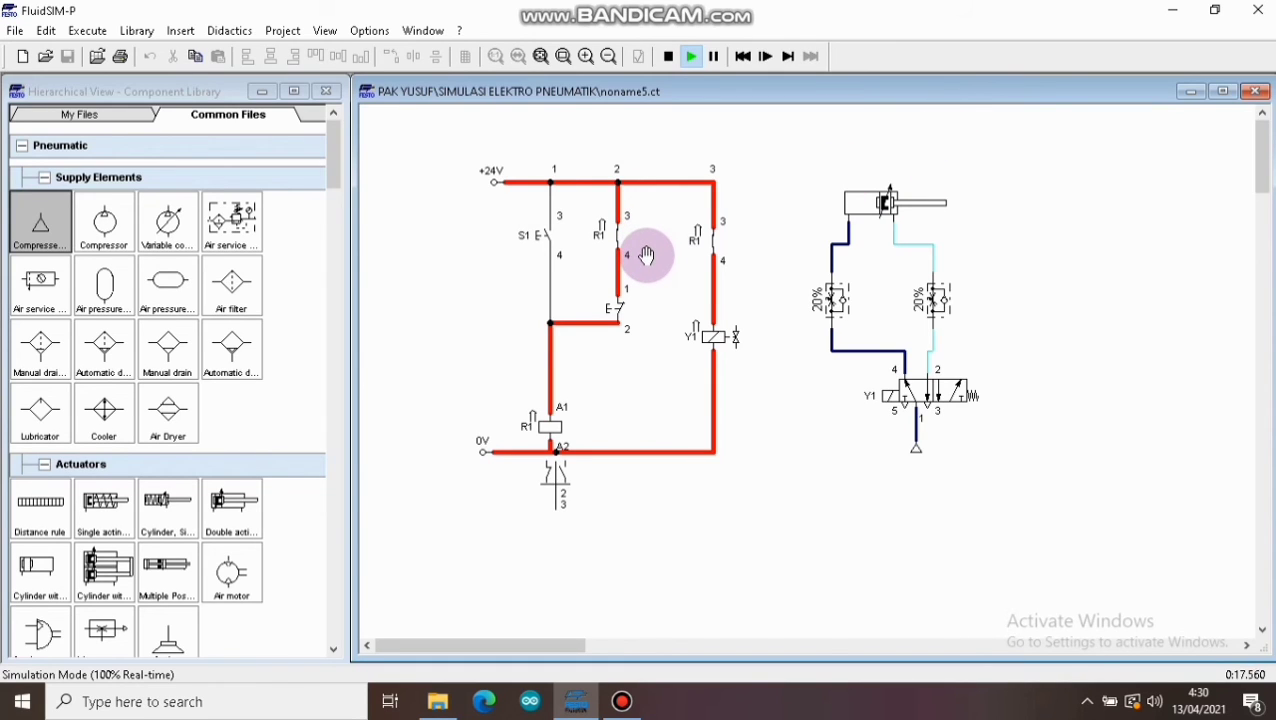
click(621, 229)
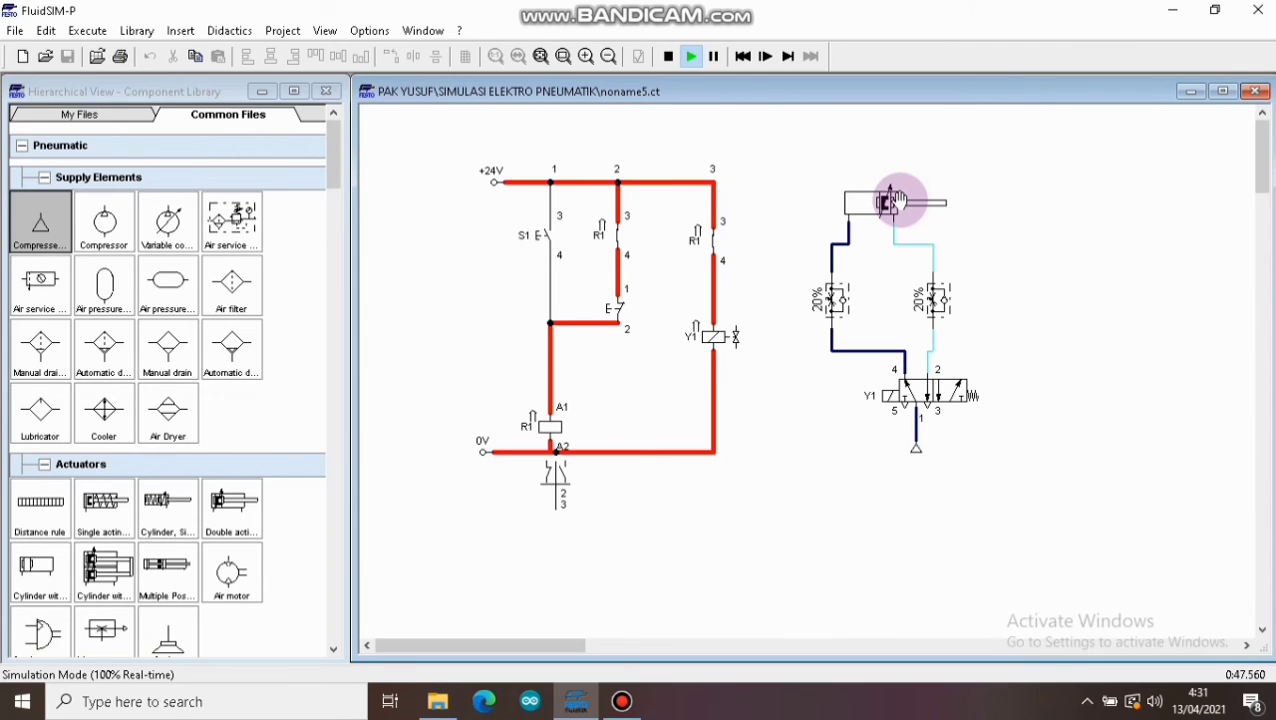
click(667, 57)
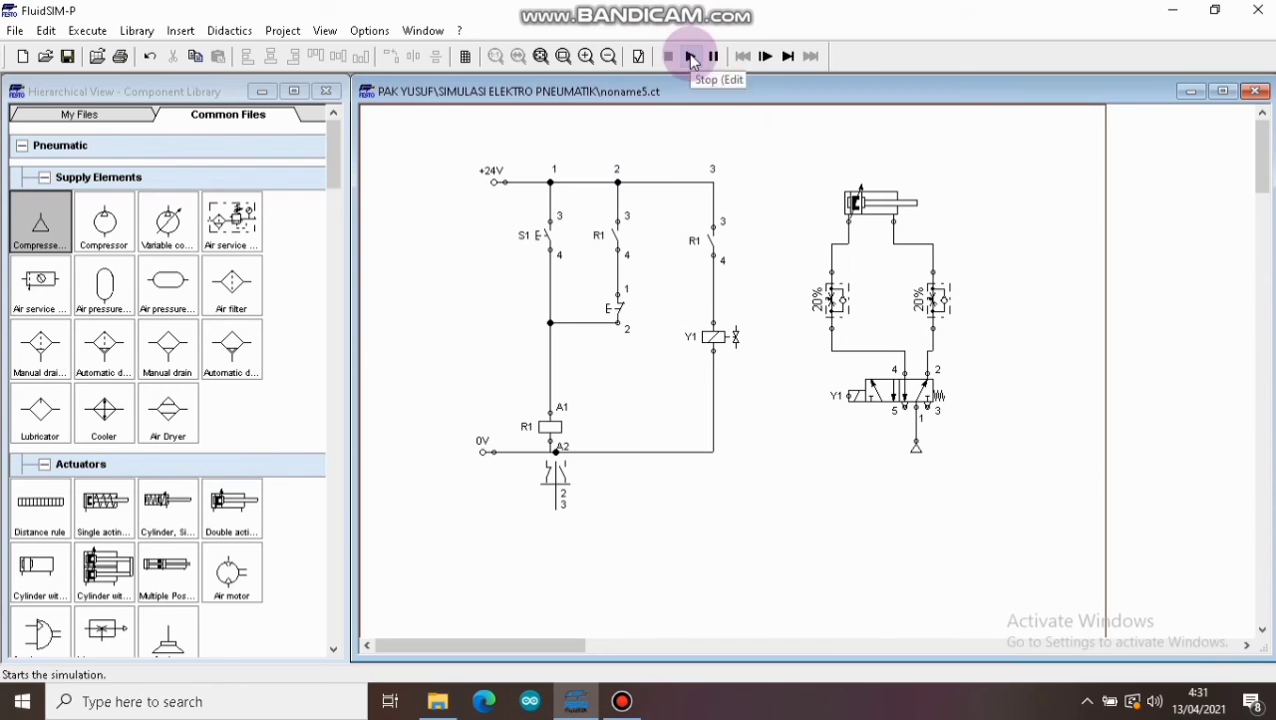
Restart the simulation and alternately actuate S1 and the break pushbutton in path 2 to extend and retract the cylinder
click(690, 57)
click(571, 380)
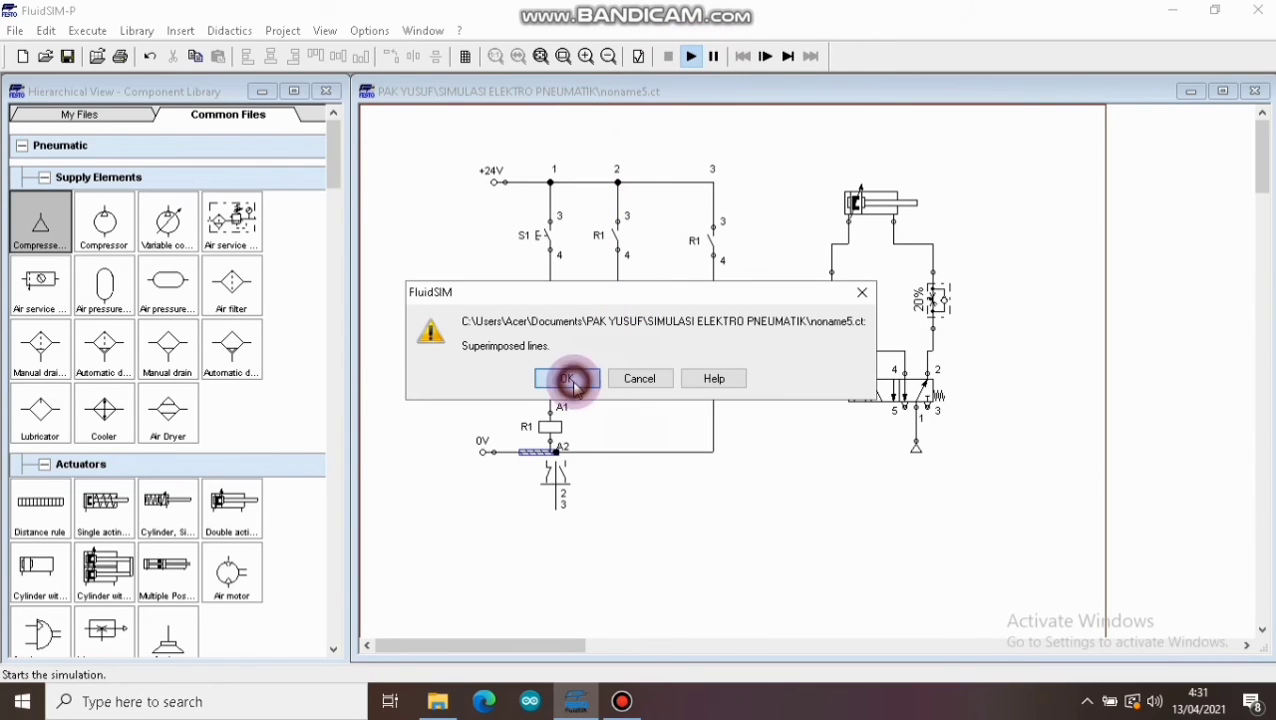
click(570, 383)
click(619, 236)
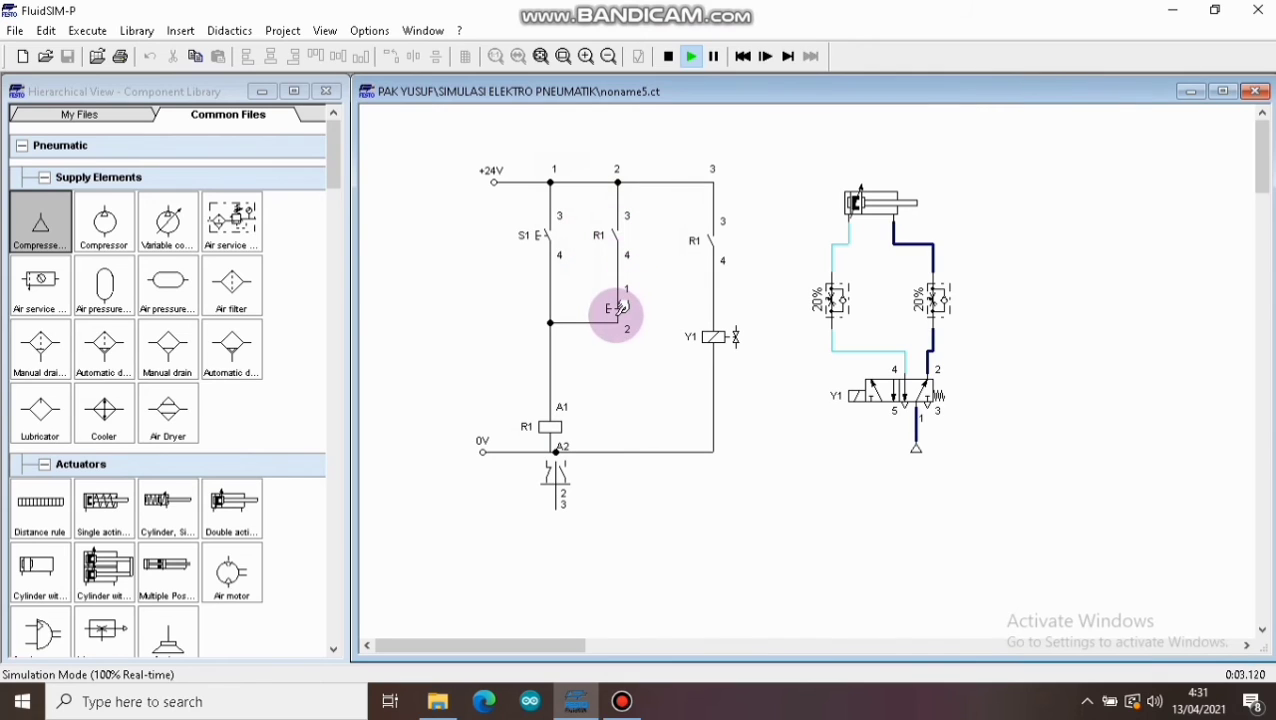
click(620, 308)
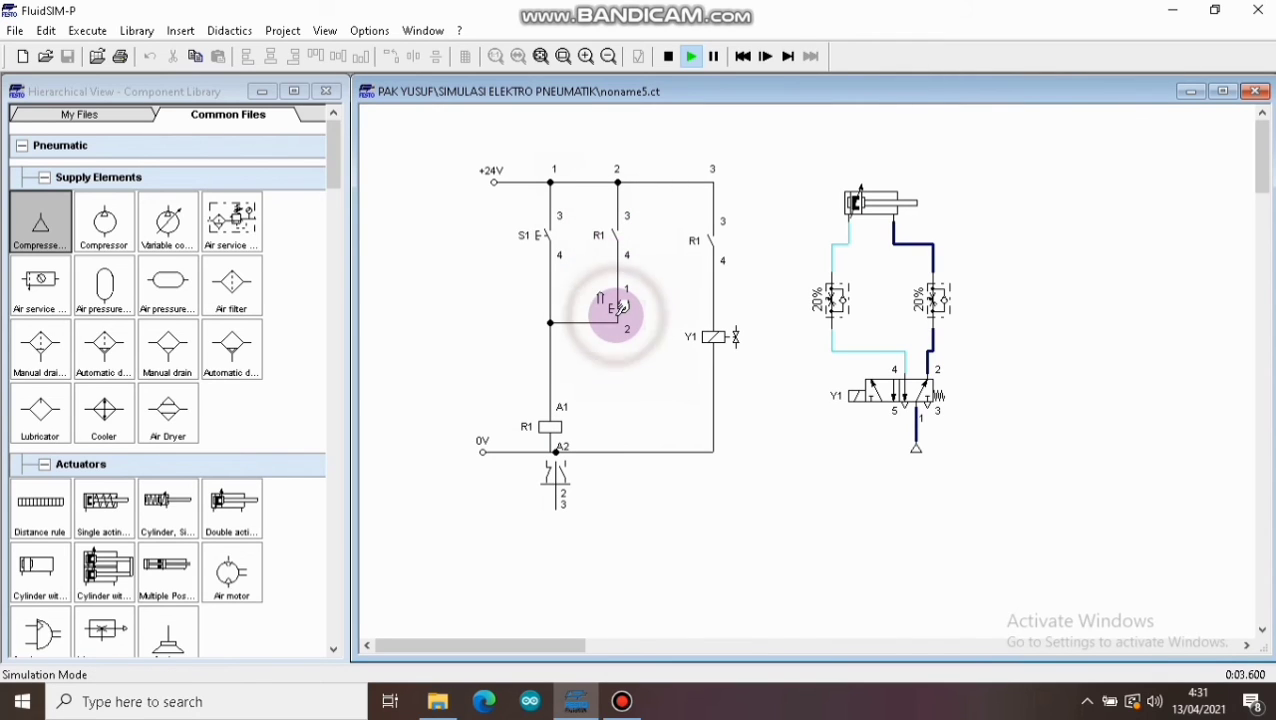
click(556, 228)
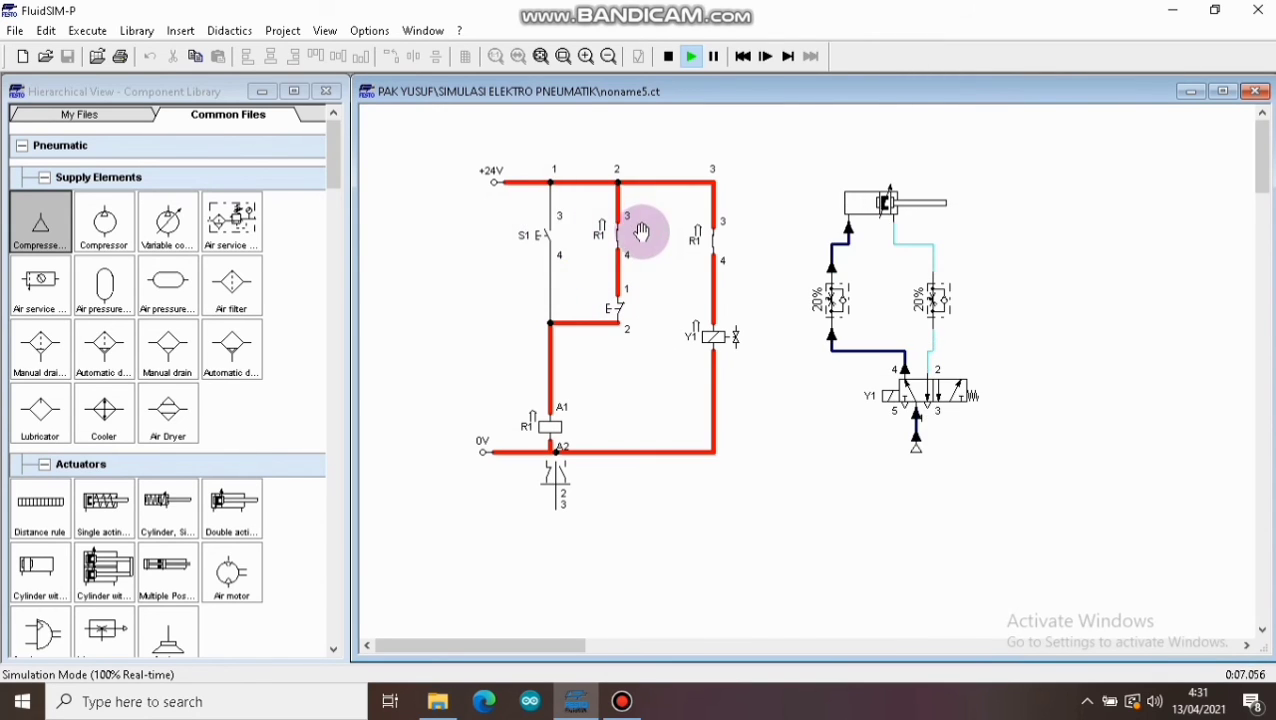
click(622, 300)
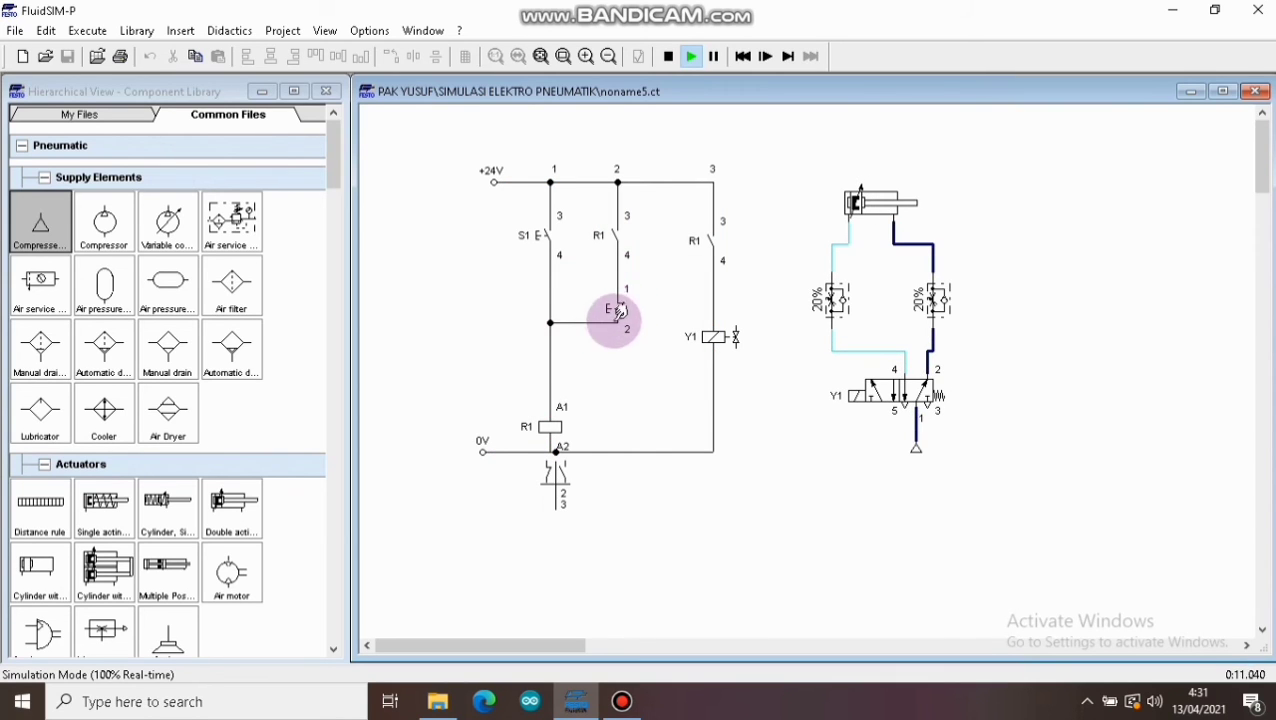
click(549, 229)
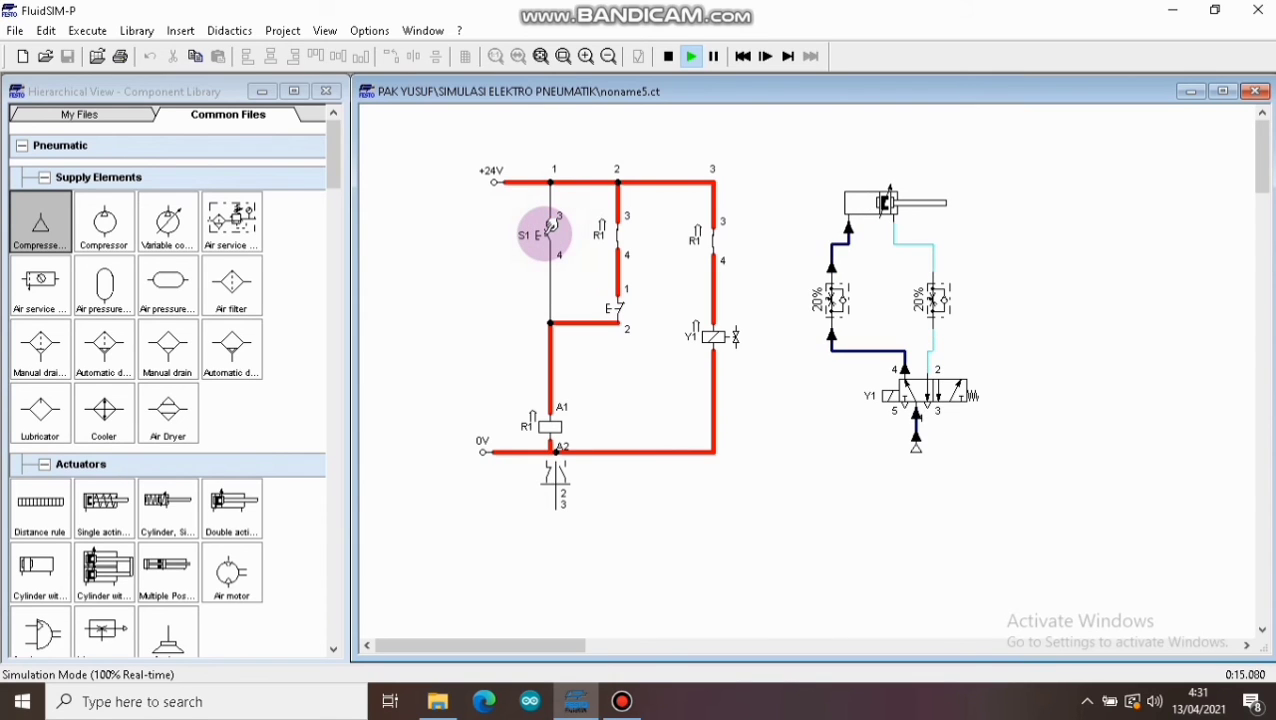
drag(549, 229, 653, 252)
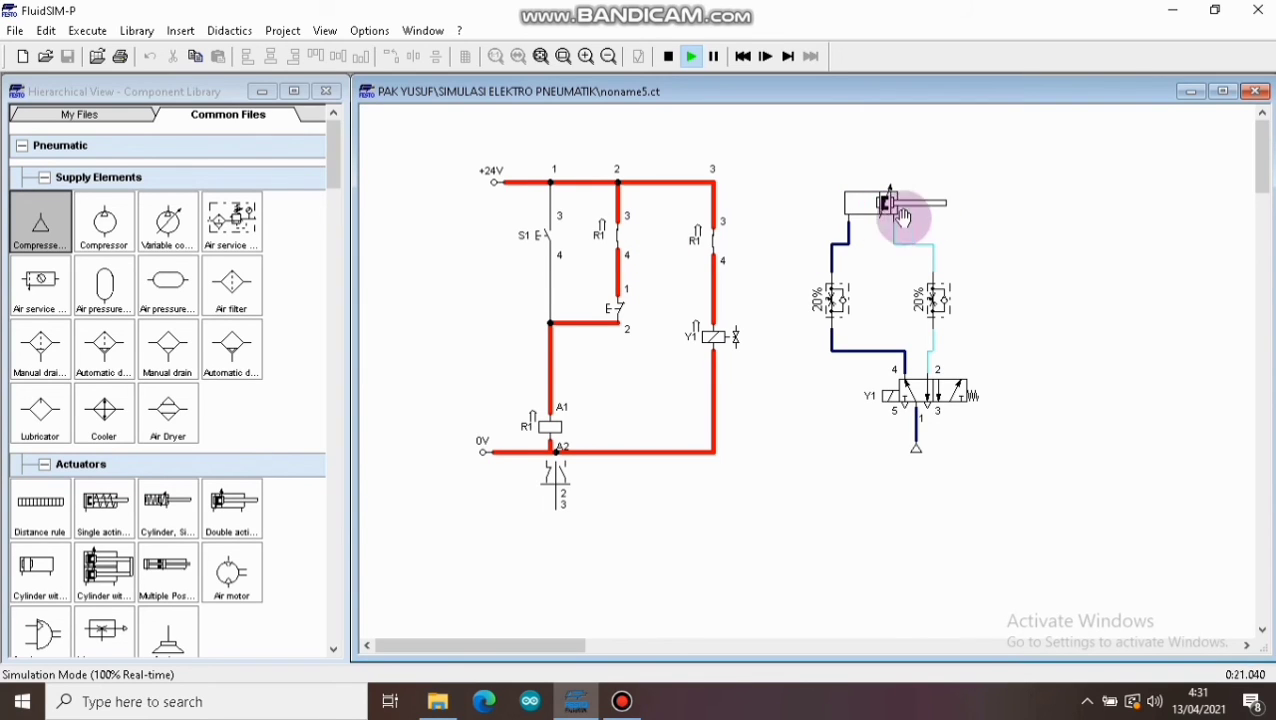
click(621, 297)
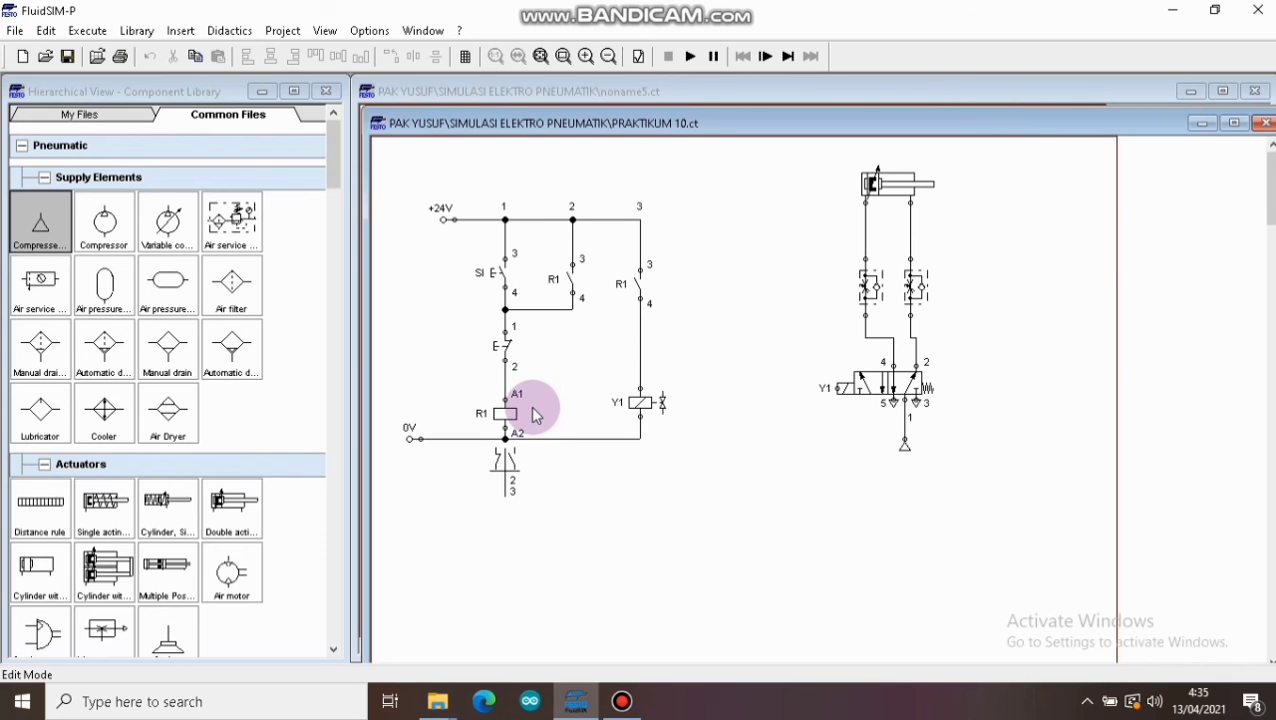
In PRAKTIKUM 10.ct, enable Display Opening Level for the flow control valve on the port 4 line
double_click(872, 290)
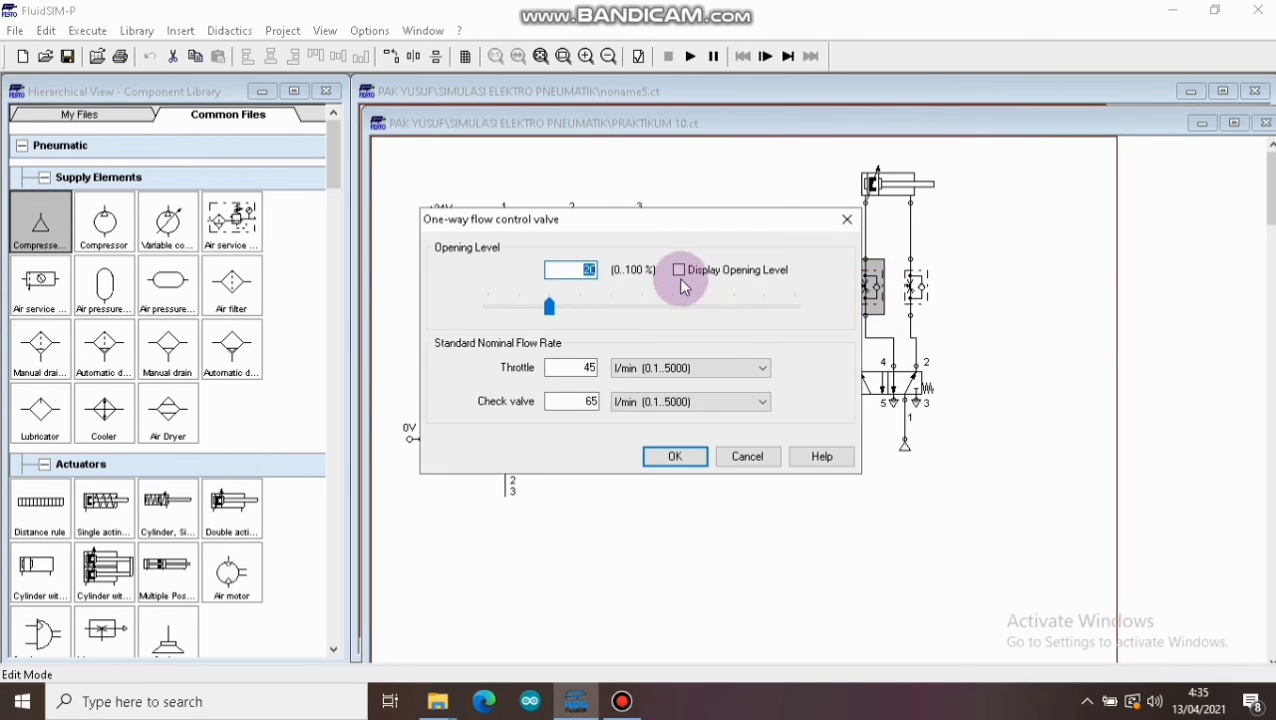
click(679, 272)
key(Return)
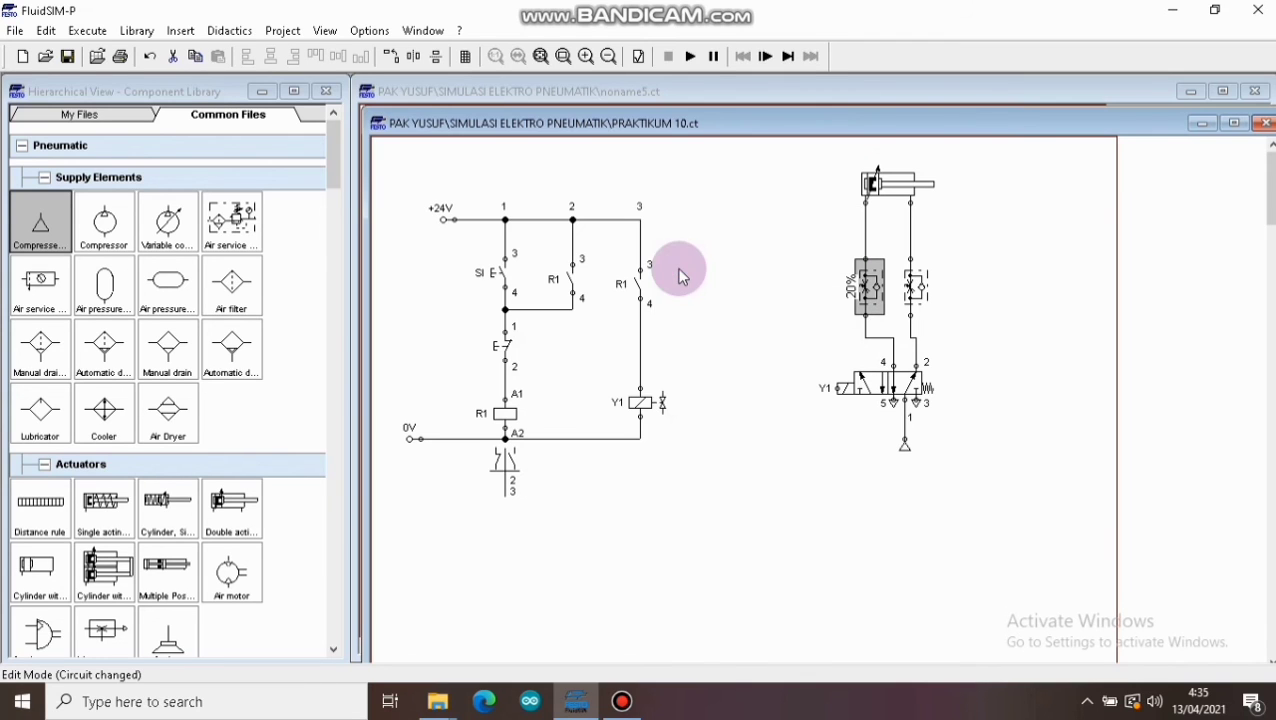
In PRAKTIKUM 10.ct, set the port 2 line's flow control valve to a 20 % opening level and enable Display Opening Level
double_click(917, 292)
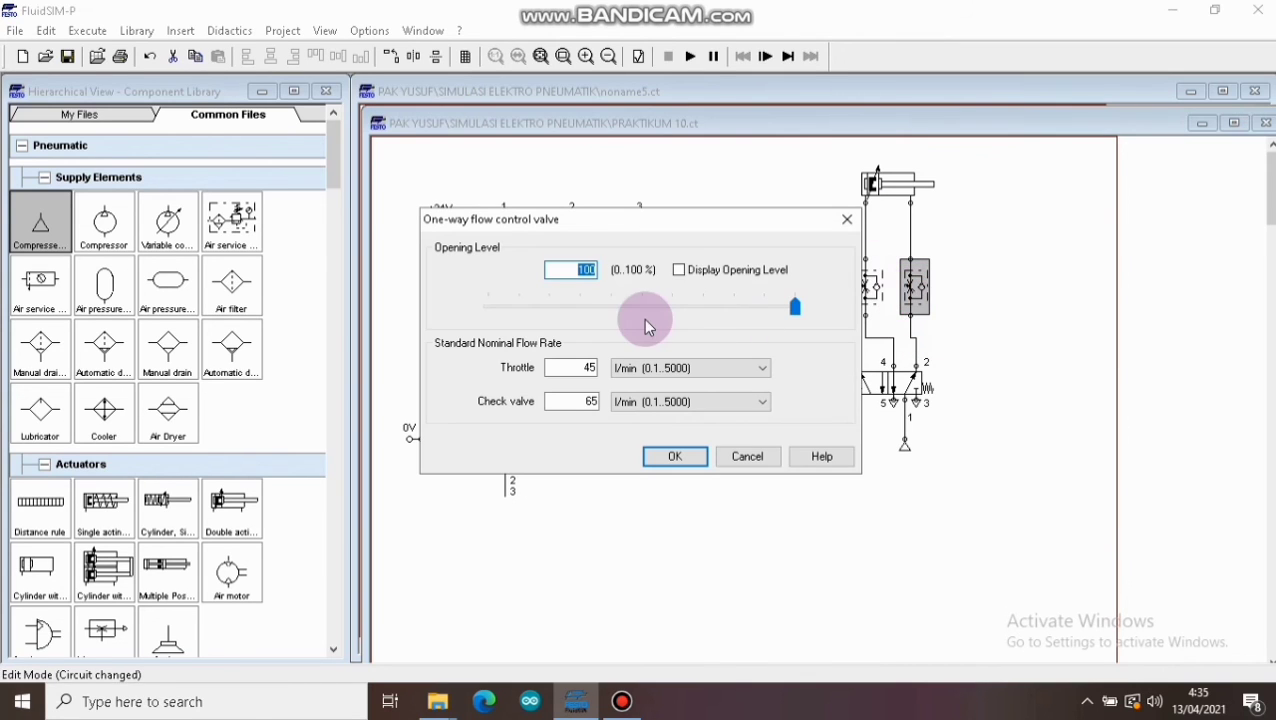
key(BackSpace)
text(20)
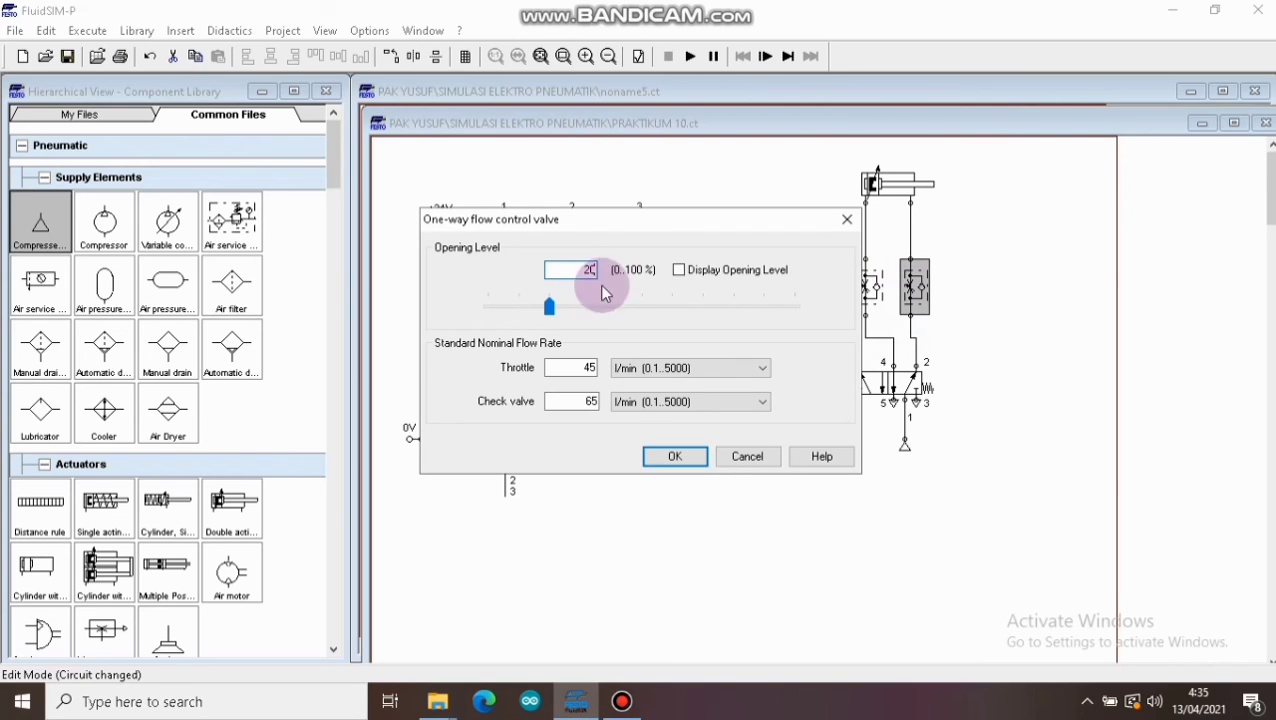
click(679, 271)
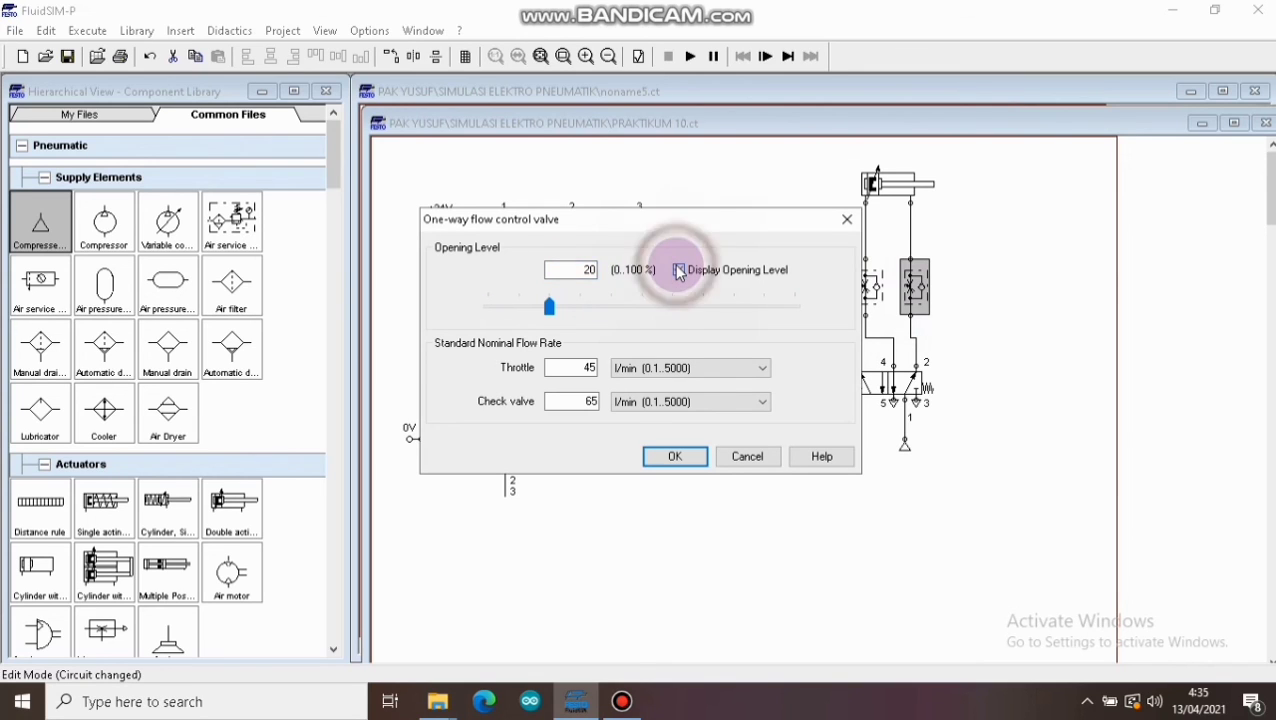
key(Return)
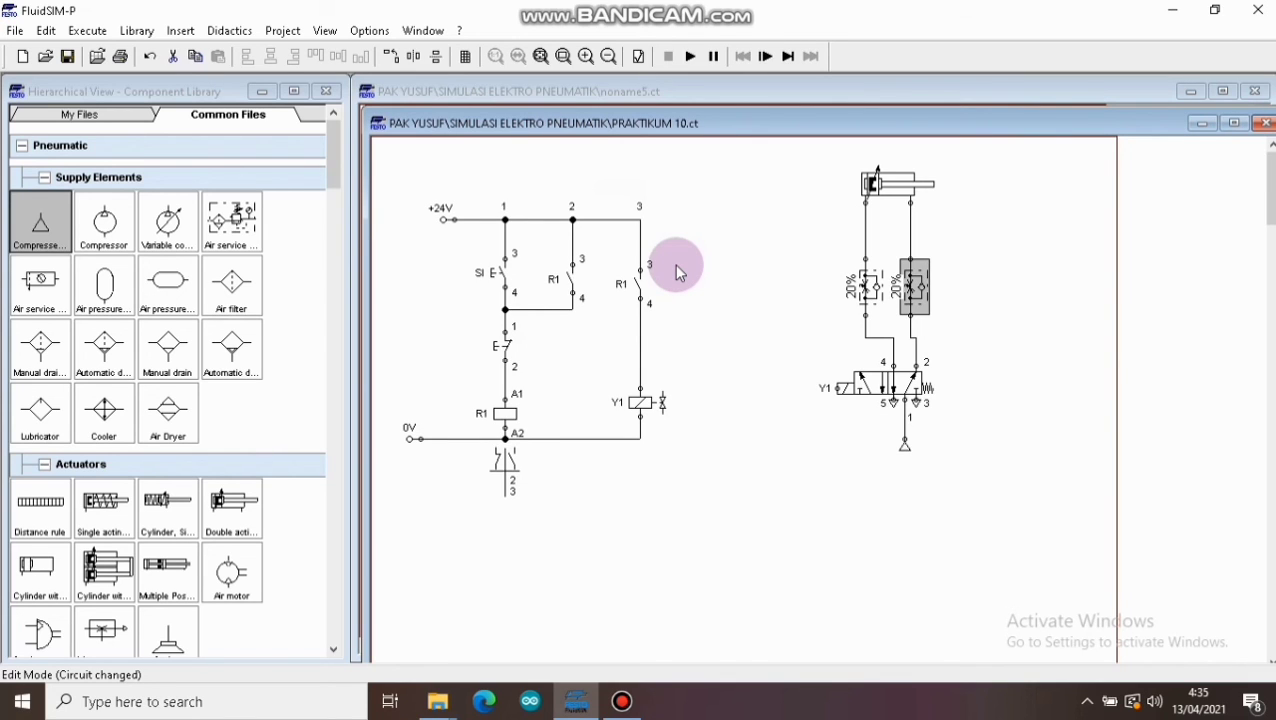
Simulate the PRAKTIKUM 10.ct circuit, actuating S1 to extend the cylinder and the break pushbutton below it to retract it
click(690, 58)
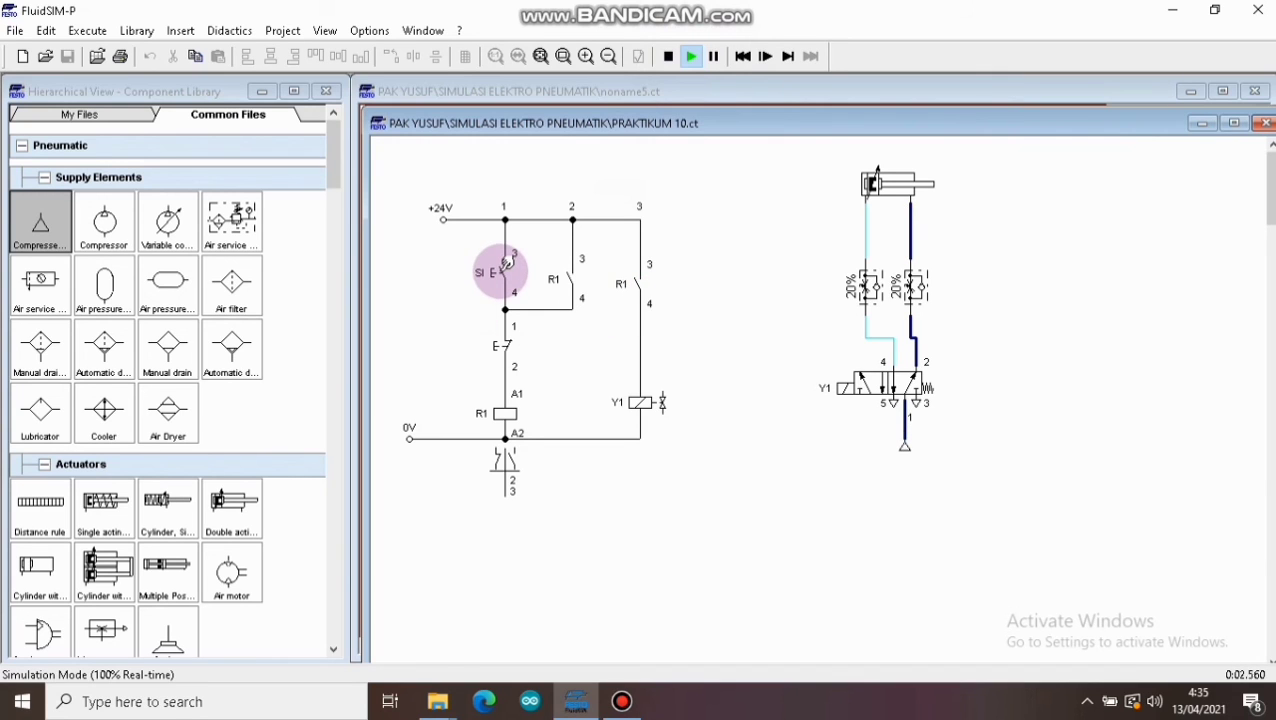
click(508, 262)
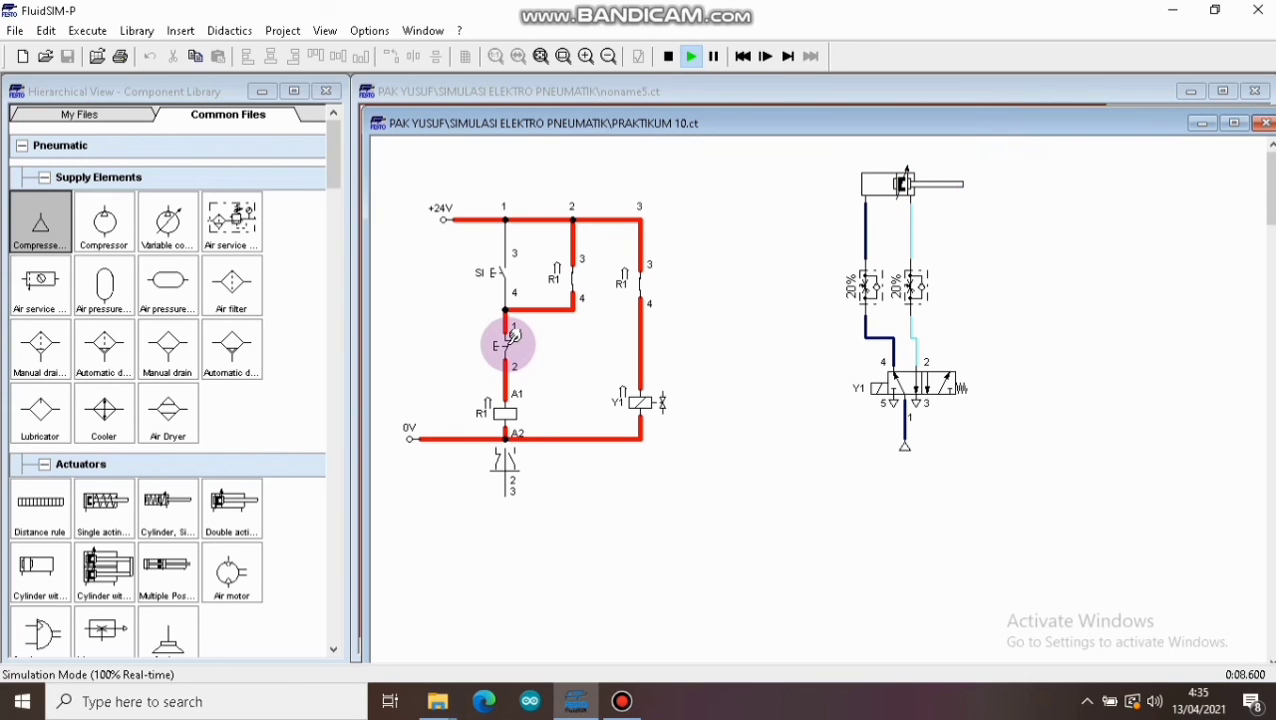
click(512, 336)
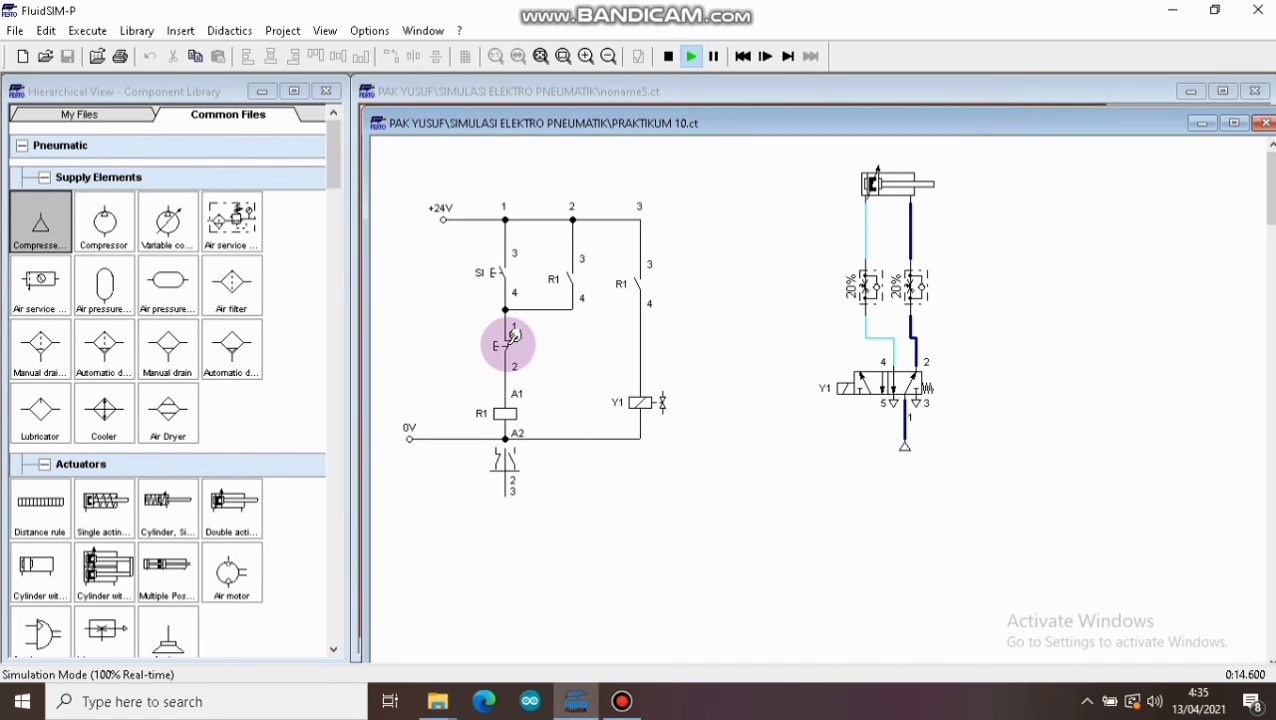
click(568, 278)
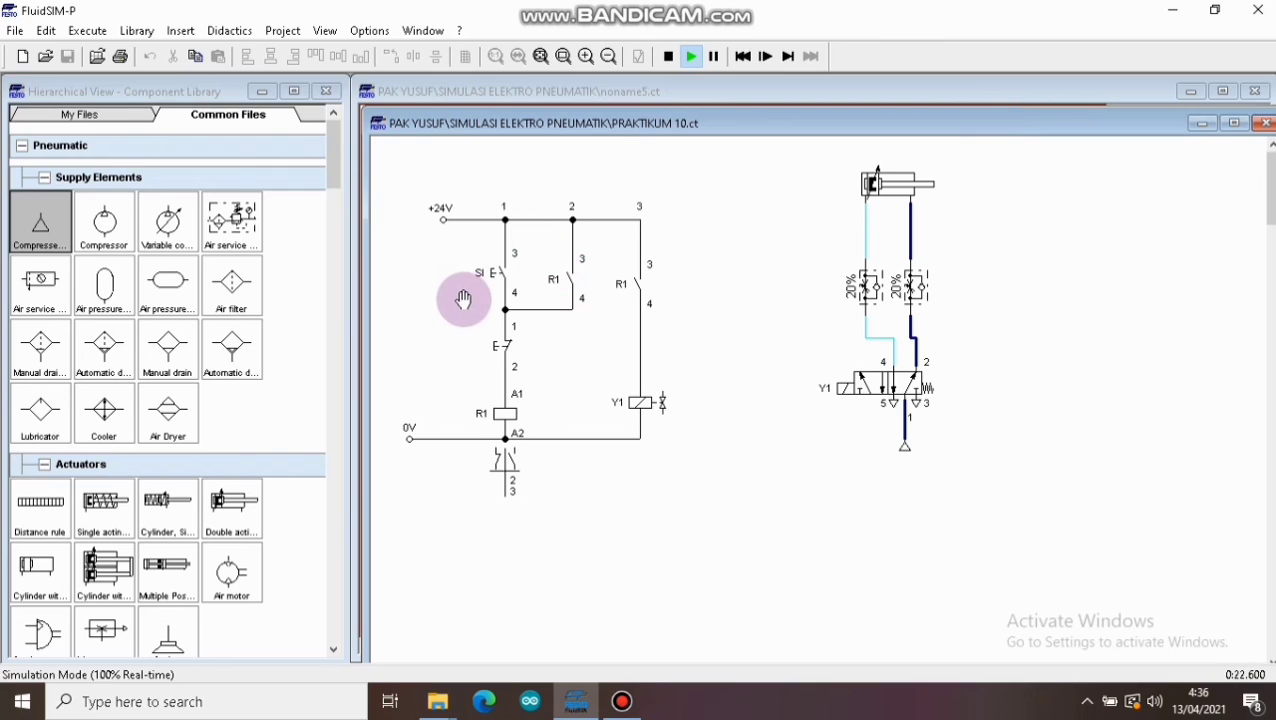